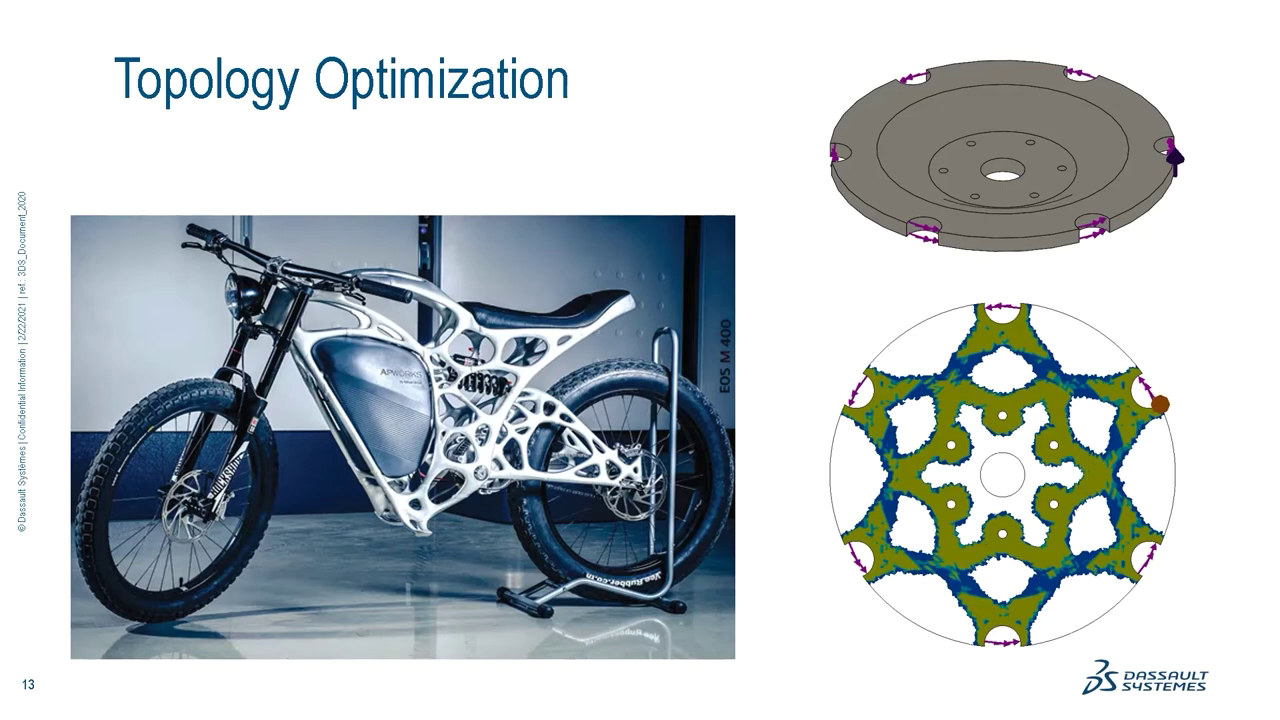
{"action": "left_click", "coordinate": [762, 380]}
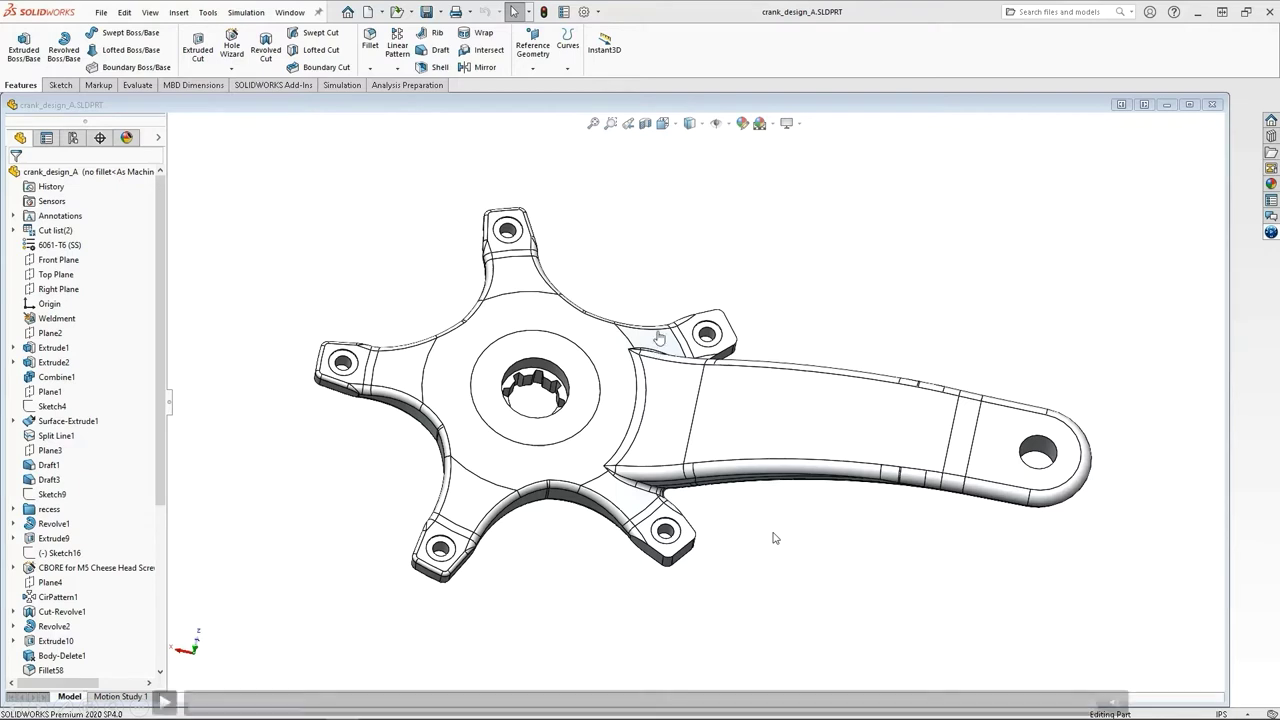
{"action": "left_click", "coordinate": [165, 704]}
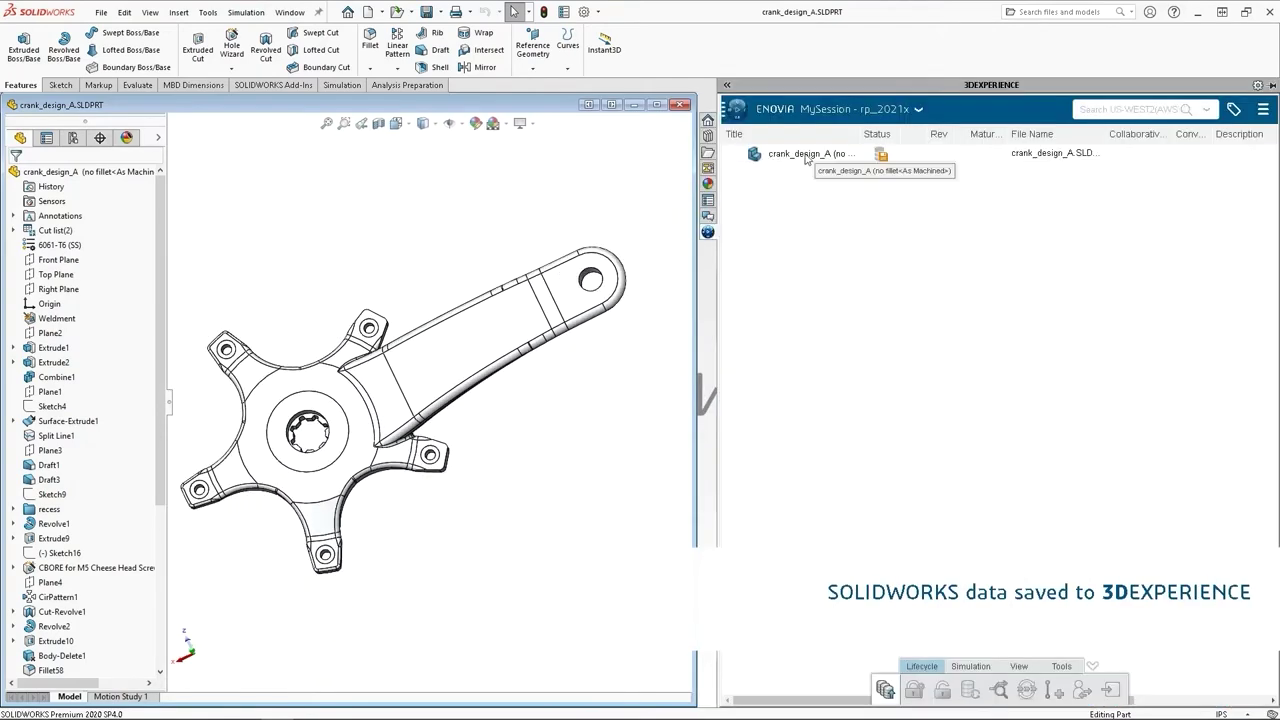
Save crank_design_A to the 3DEXPERIENCE platform and open it in Structural Scenario Creation.
{"action": "left_click", "coordinate": [829, 509]}
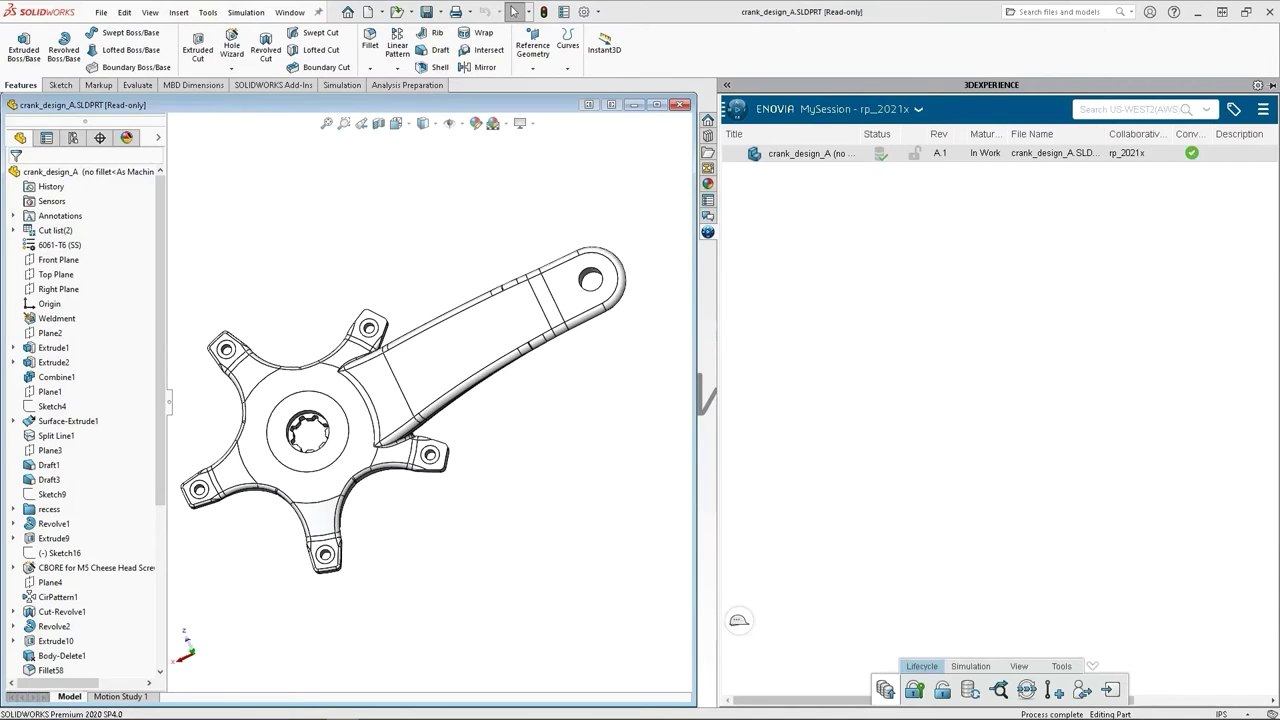
{"action": "left_click", "coordinate": [737, 112]}
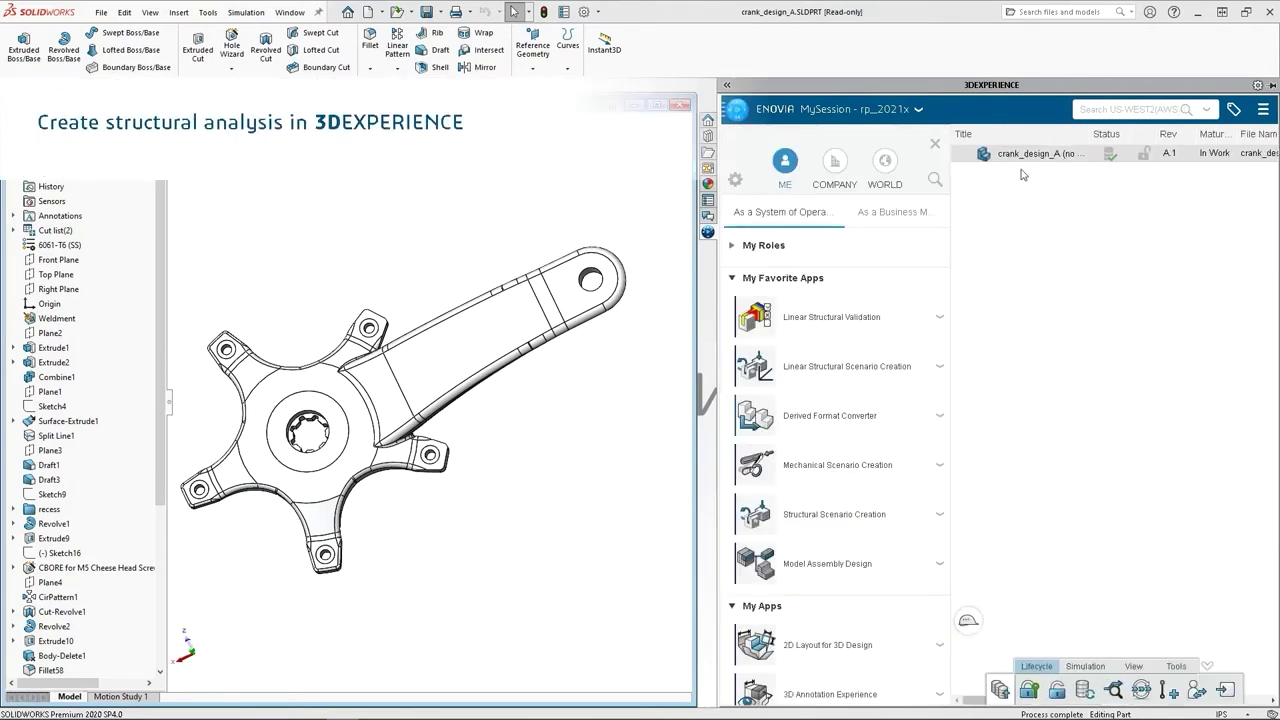
{"action": "left_click", "coordinate": [790, 522]}
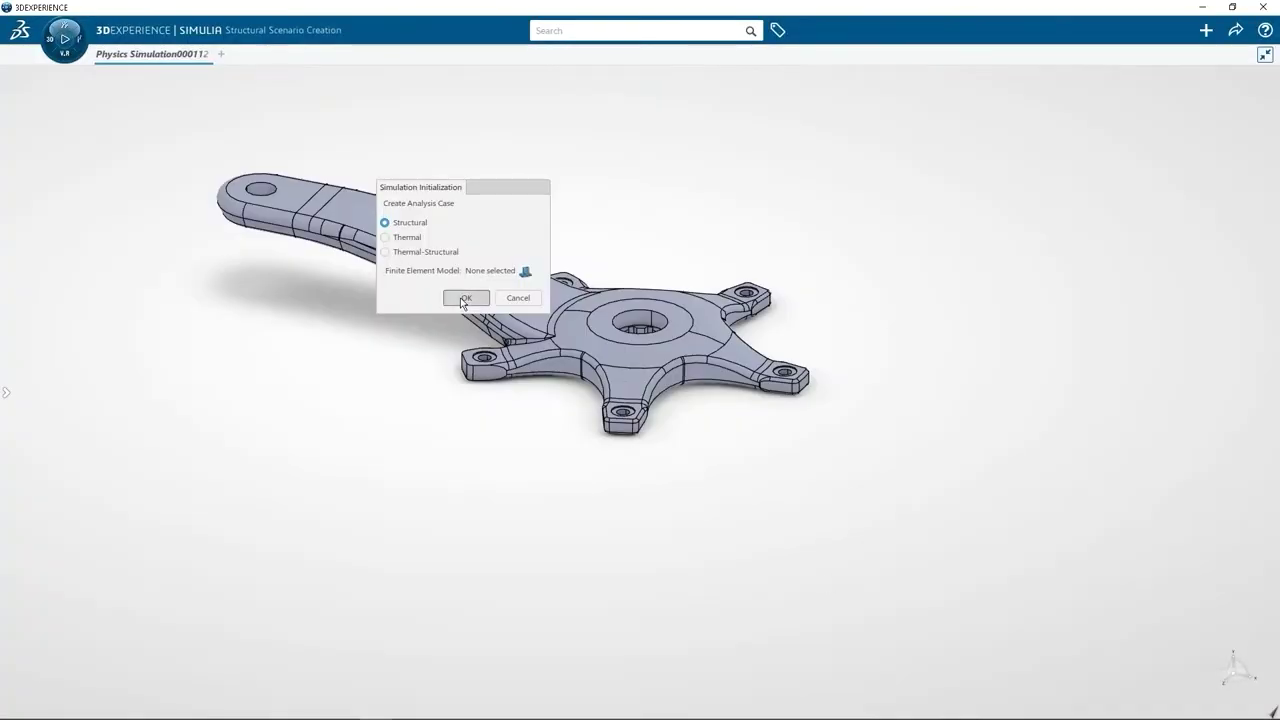
Initialize a Structural analysis case for the crank and display the simulation Assistant.
{"action": "left_click", "coordinate": [463, 302]}
{"action": "middle_click_drag", "start_coordinate": [460, 391], "coordinate": [777, 651]}
{"action": "middle_click_drag", "start_coordinate": [618, 497], "coordinate": [775, 581]}
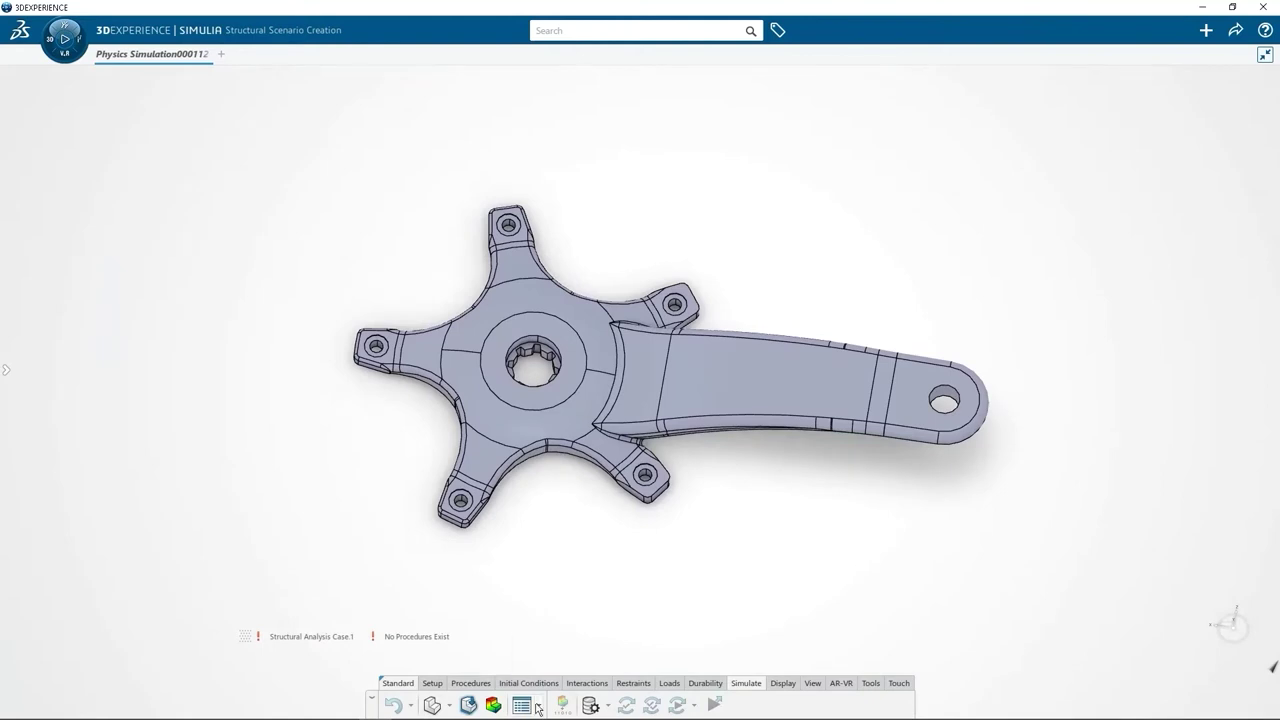
{"action": "left_click", "coordinate": [540, 708]}
{"action": "left_click", "coordinate": [560, 645]}
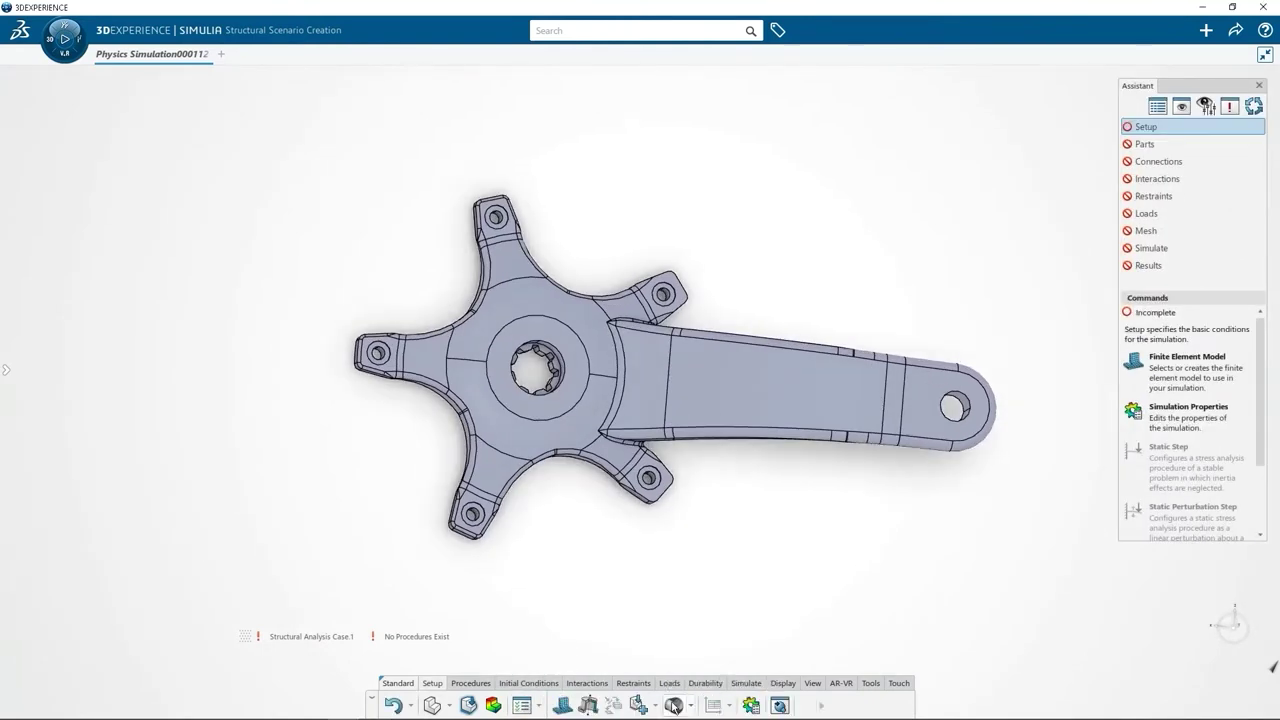
Assign the durability material rpv_durab_AL 6061-T6 forging from the material library to the crank.
{"action": "left_click", "coordinate": [674, 706]}
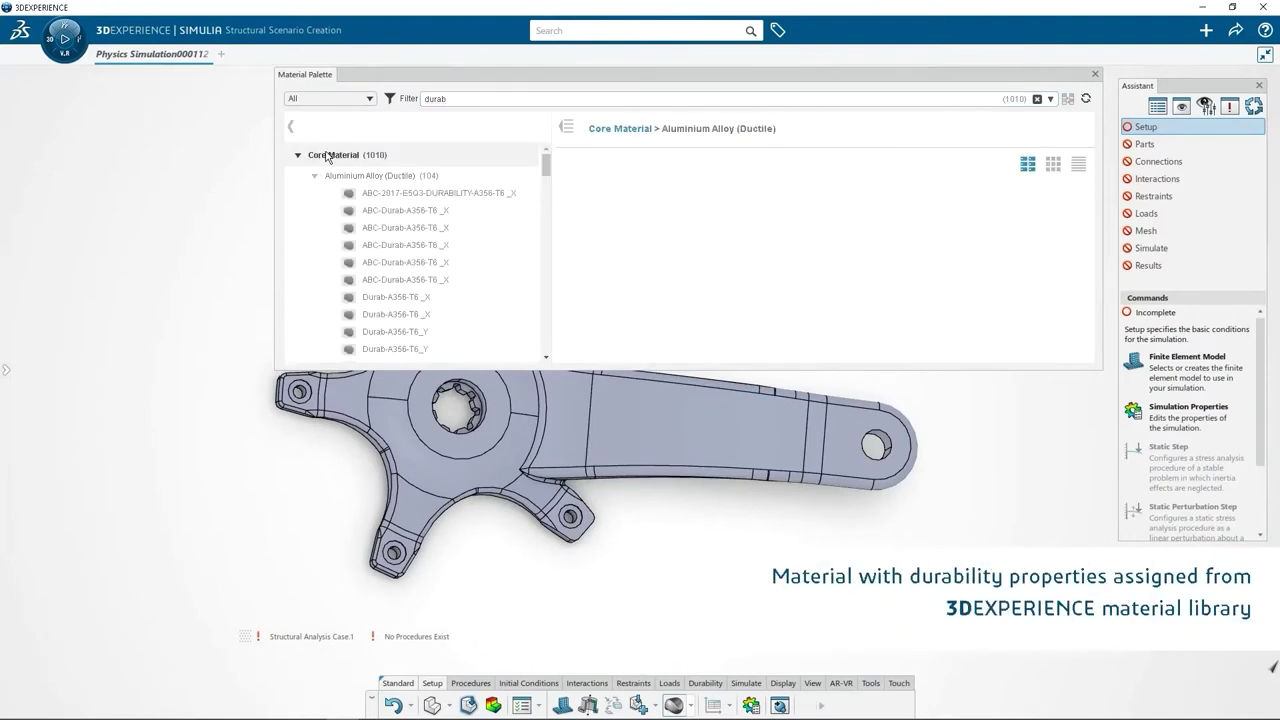
{"action": "scroll", "coordinate": [430, 220], "scroll_direction": "down", "scroll_amount": 10}
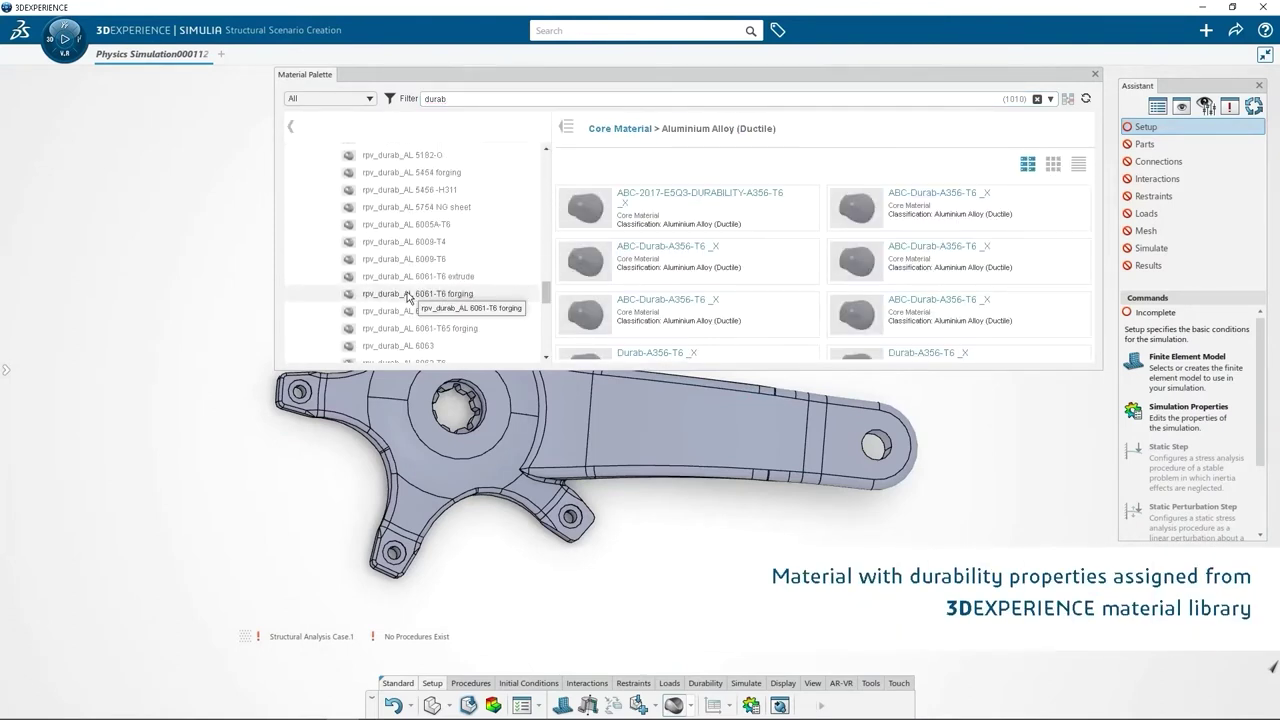
{"action": "right_click", "coordinate": [407, 295]}
{"action": "left_click", "coordinate": [438, 318]}
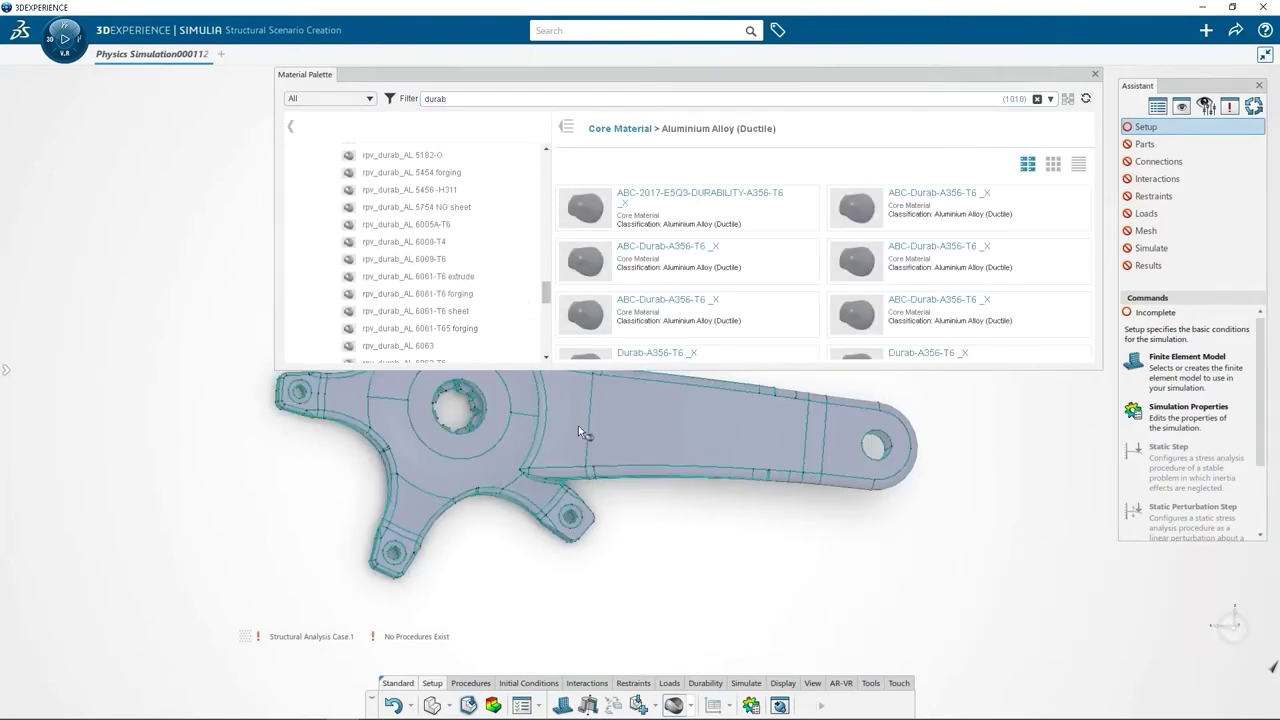
{"action": "left_click", "coordinate": [578, 425]}
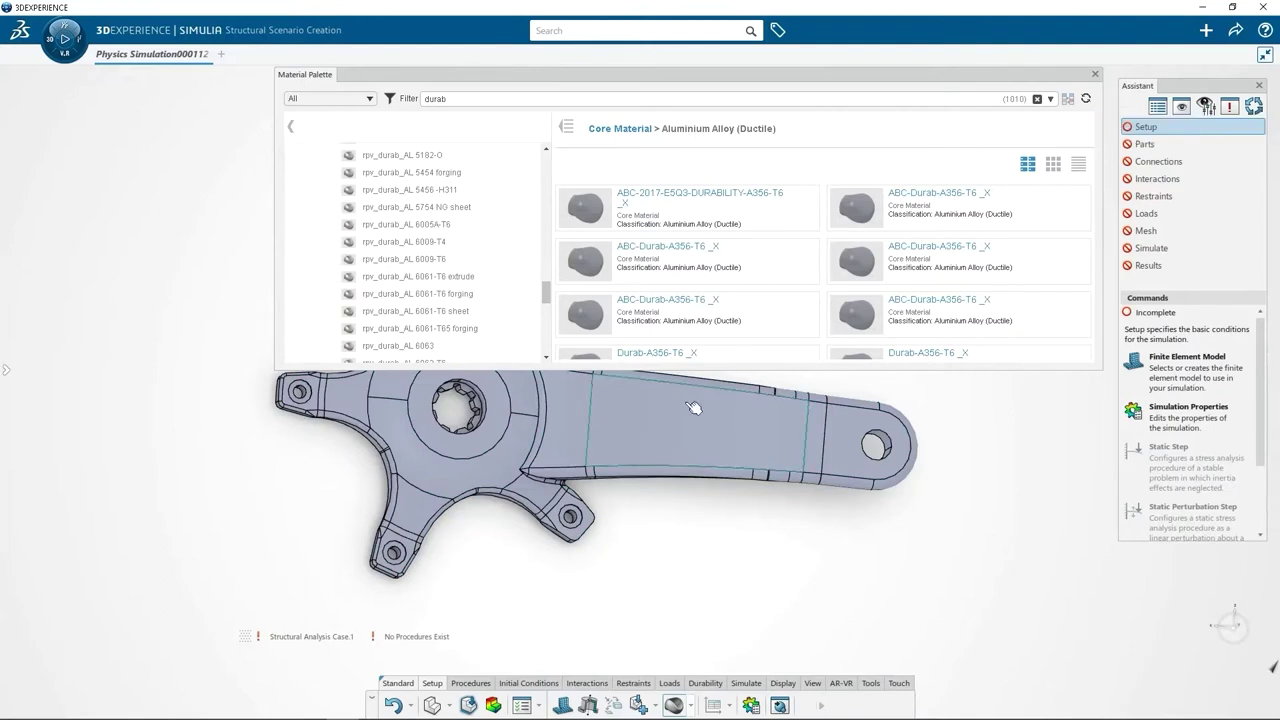
{"action": "left_click", "coordinate": [1096, 76]}
Review the assigned material's fe-safe durability data, including fatigue algorithm, cyclic stress-strain, endurance limit, strain life, proof stress and ultimate strength.
{"action": "left_click", "coordinate": [688, 705]}
{"action": "left_click", "coordinate": [679, 627]}
{"action": "double_click", "coordinate": [130, 197]}
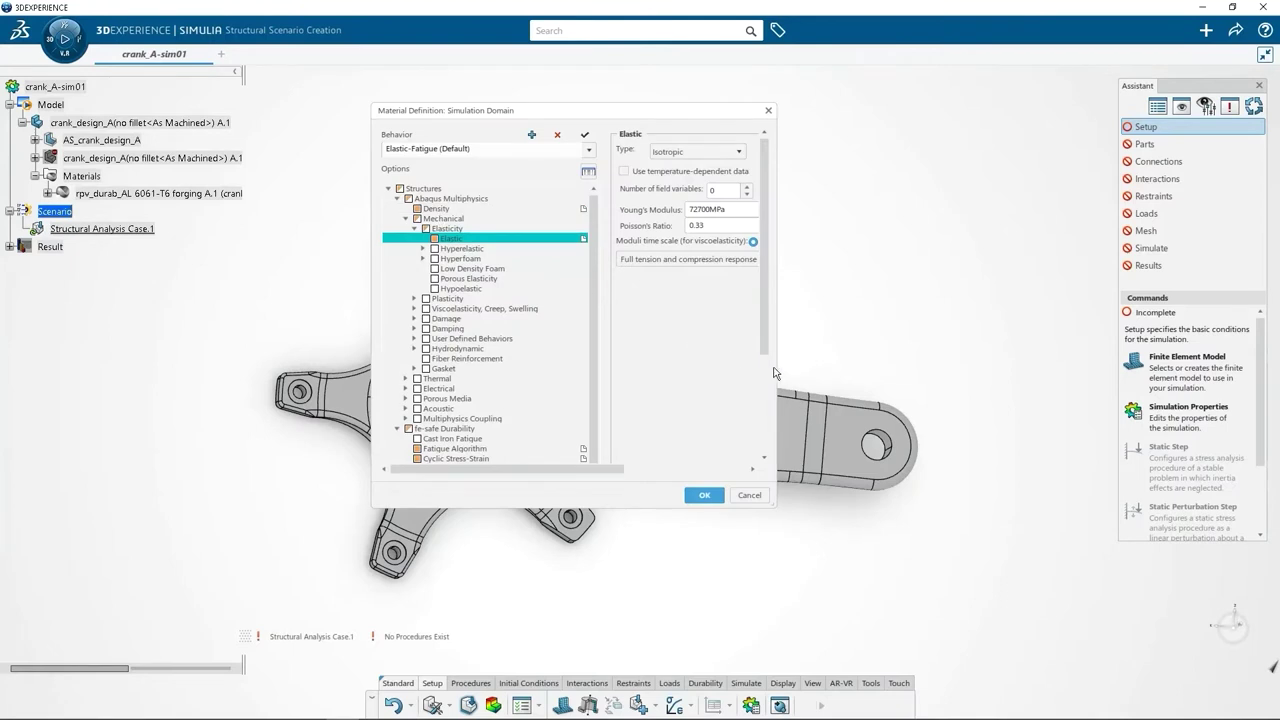
{"action": "left_click_drag", "start_coordinate": [620, 508], "coordinate": [630, 617]}
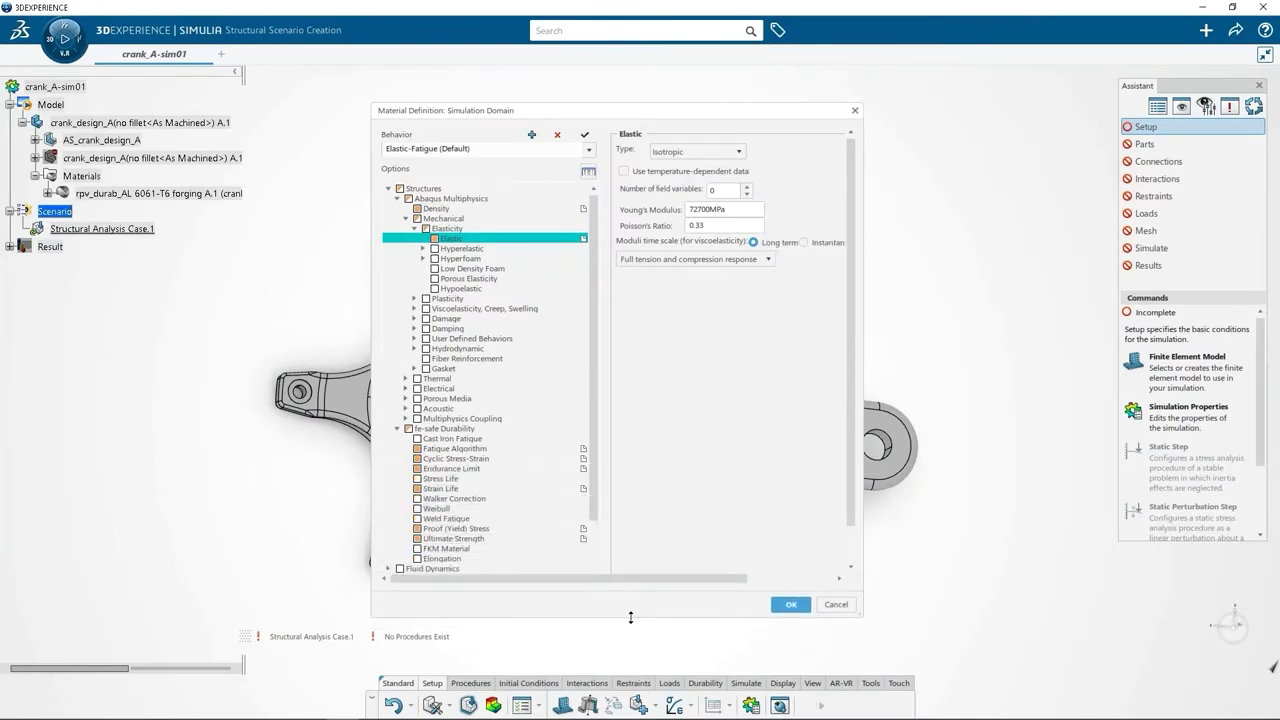
{"action": "left_click", "coordinate": [445, 448]}
{"action": "left_click", "coordinate": [442, 458]}
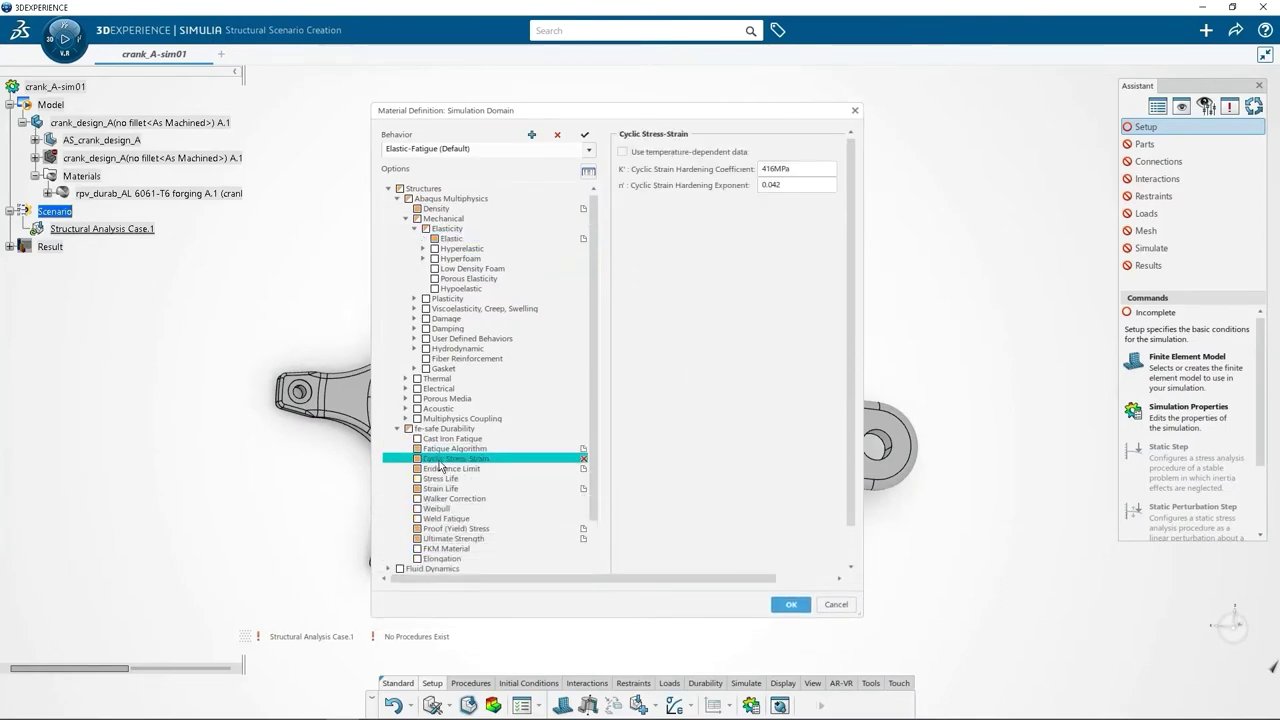
{"action": "left_click", "coordinate": [440, 468]}
{"action": "left_click", "coordinate": [440, 488]}
{"action": "left_click", "coordinate": [445, 528]}
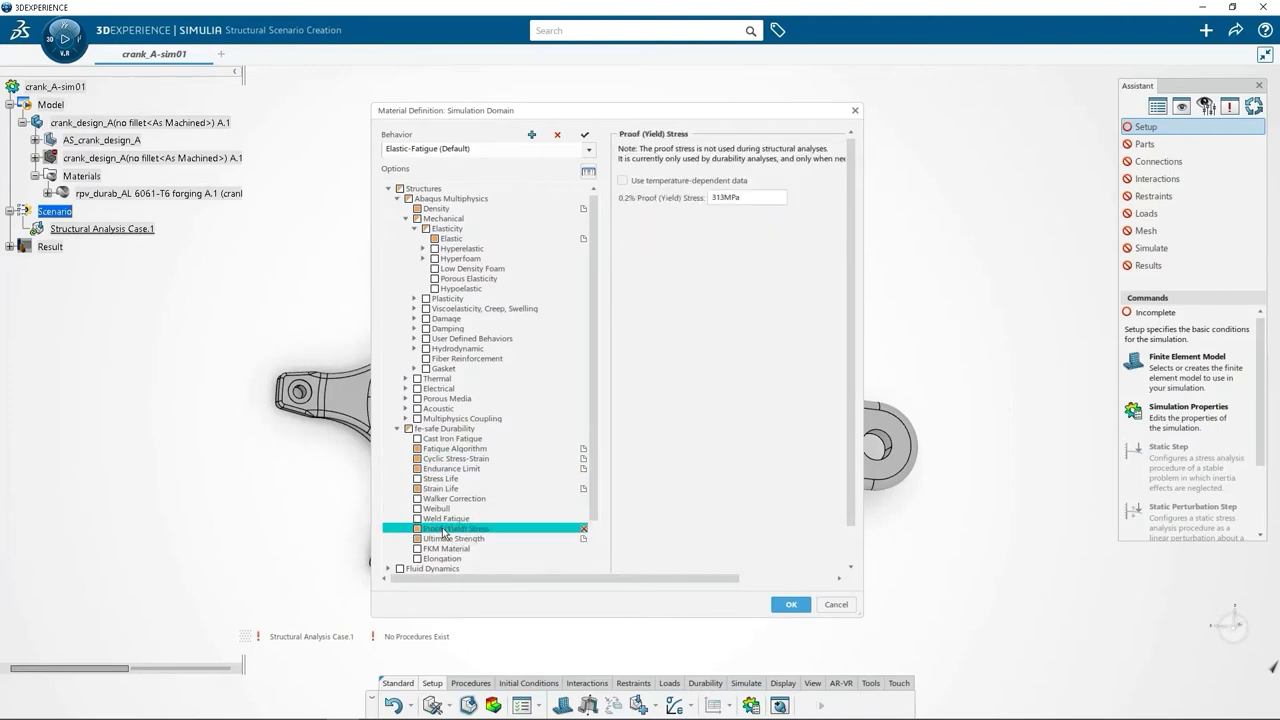
{"action": "left_click", "coordinate": [441, 539]}
{"action": "left_click", "coordinate": [836, 606]}
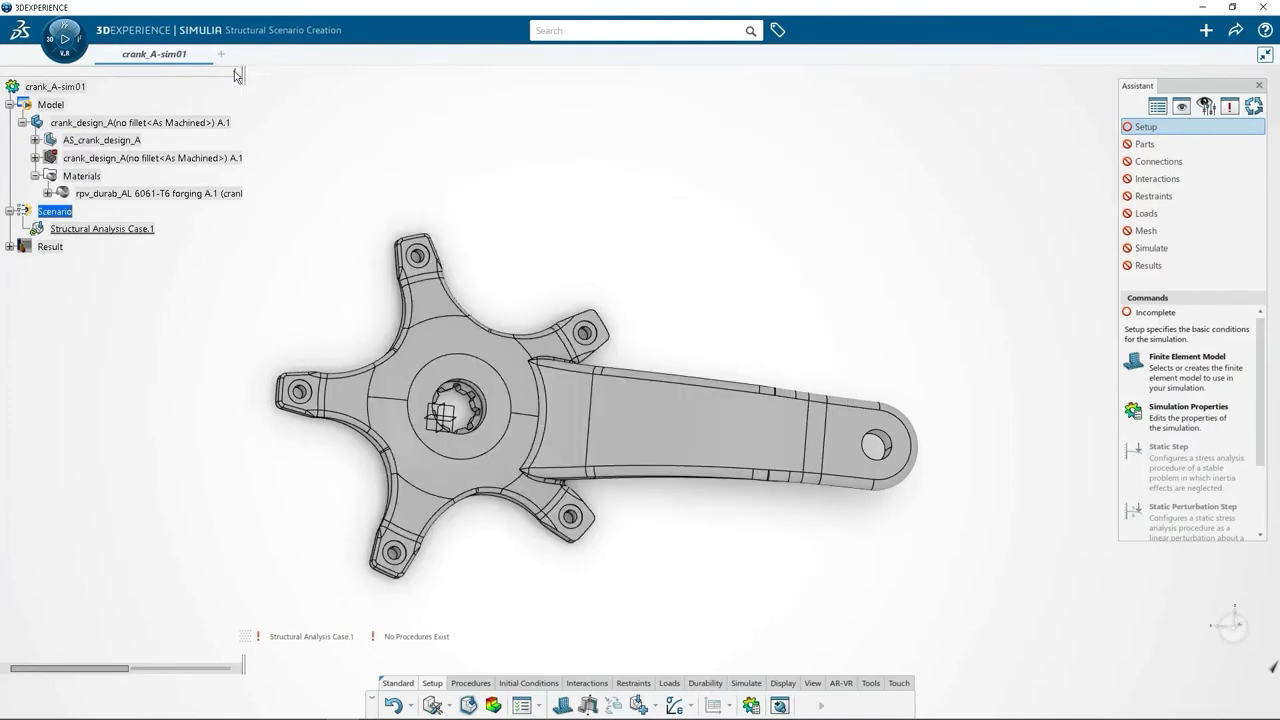
{"action": "left_click", "coordinate": [235, 73]}
Create a finite element model named FEMrep_crank_A from the AS_crank_design_A geometry with automatic initialization.
{"action": "middle_click_drag", "start_coordinate": [937, 354], "coordinate": [971, 300]}
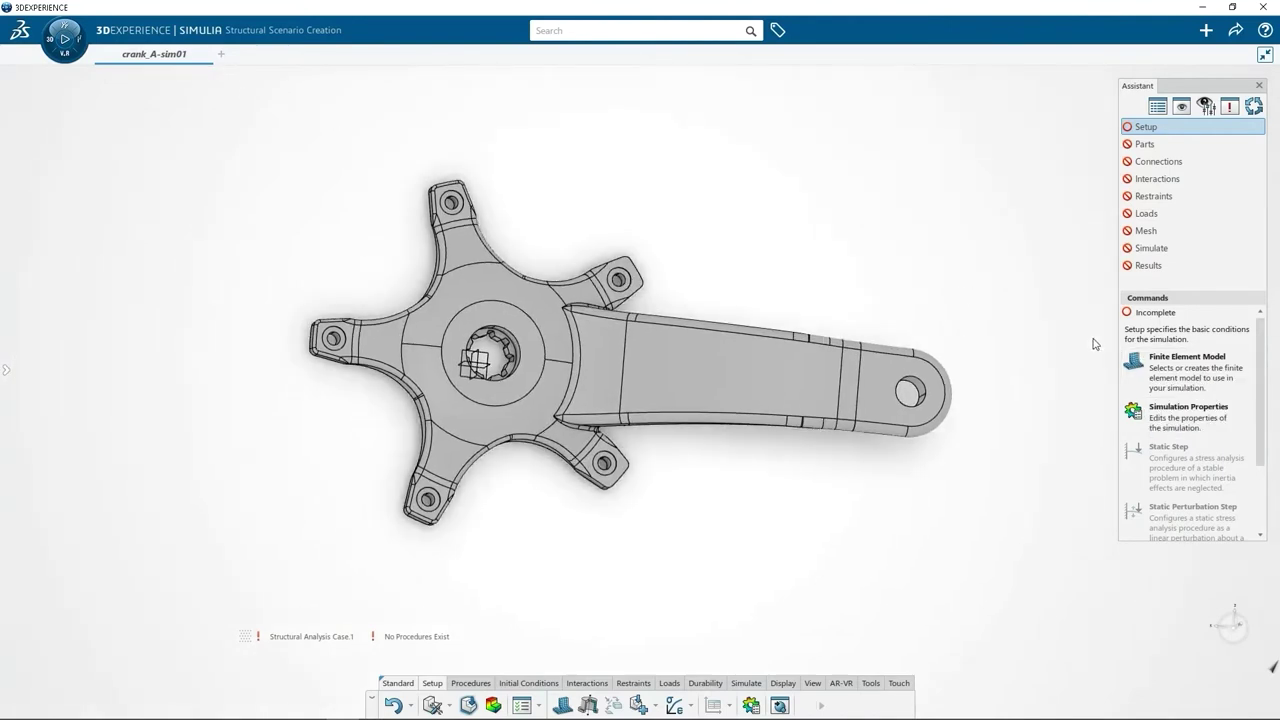
{"action": "left_click", "coordinate": [1128, 363]}
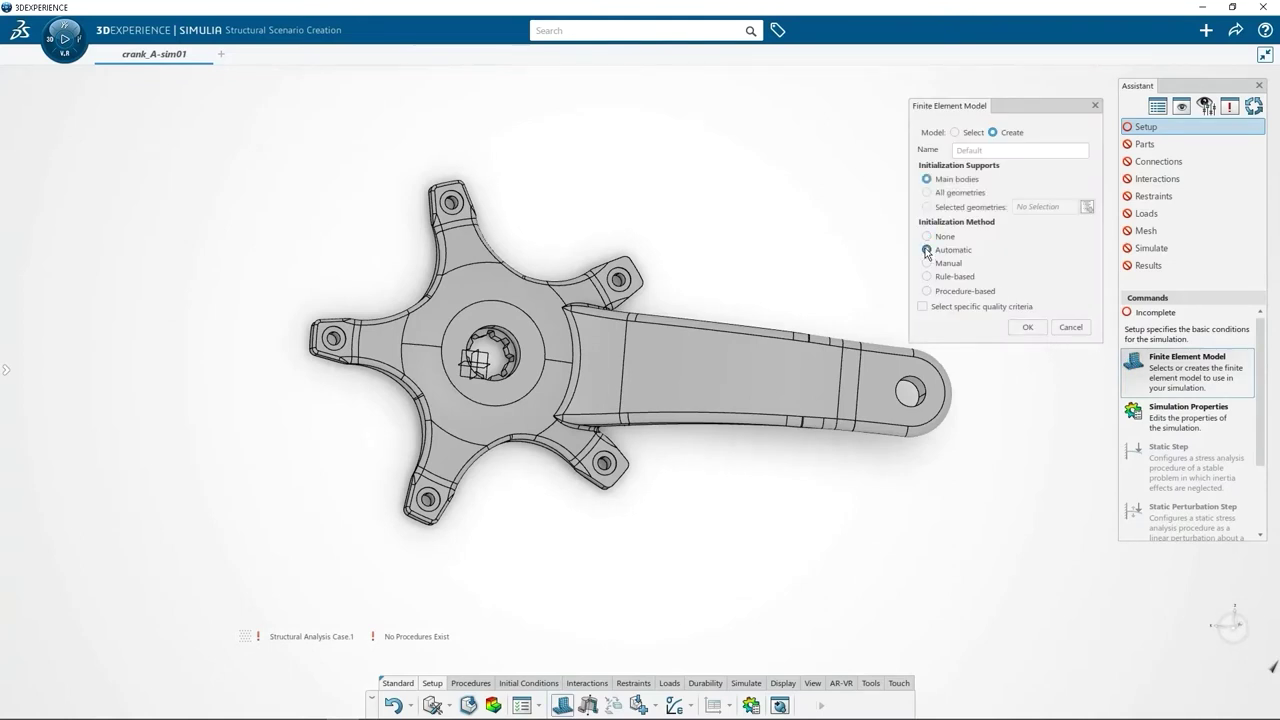
{"action": "type", "text": "FEMrep_crank"}
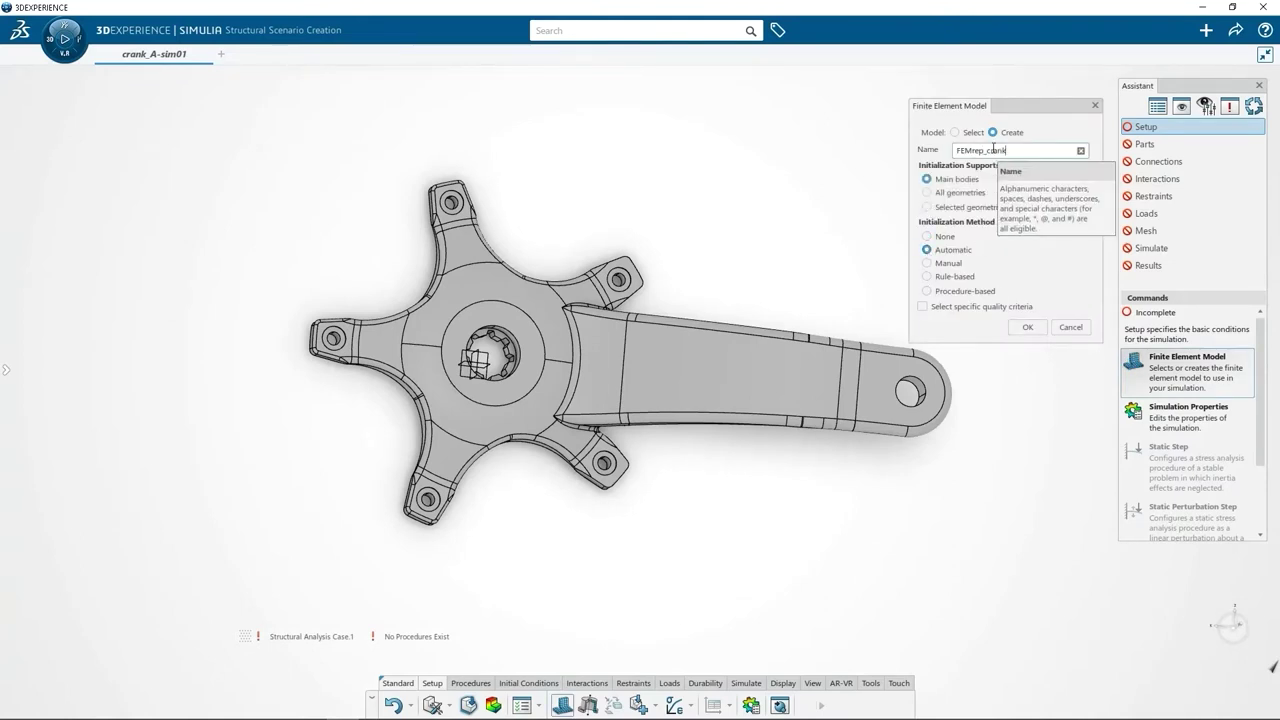
{"action": "type", "text": "_A"}
{"action": "left_click", "coordinate": [1087, 206]}
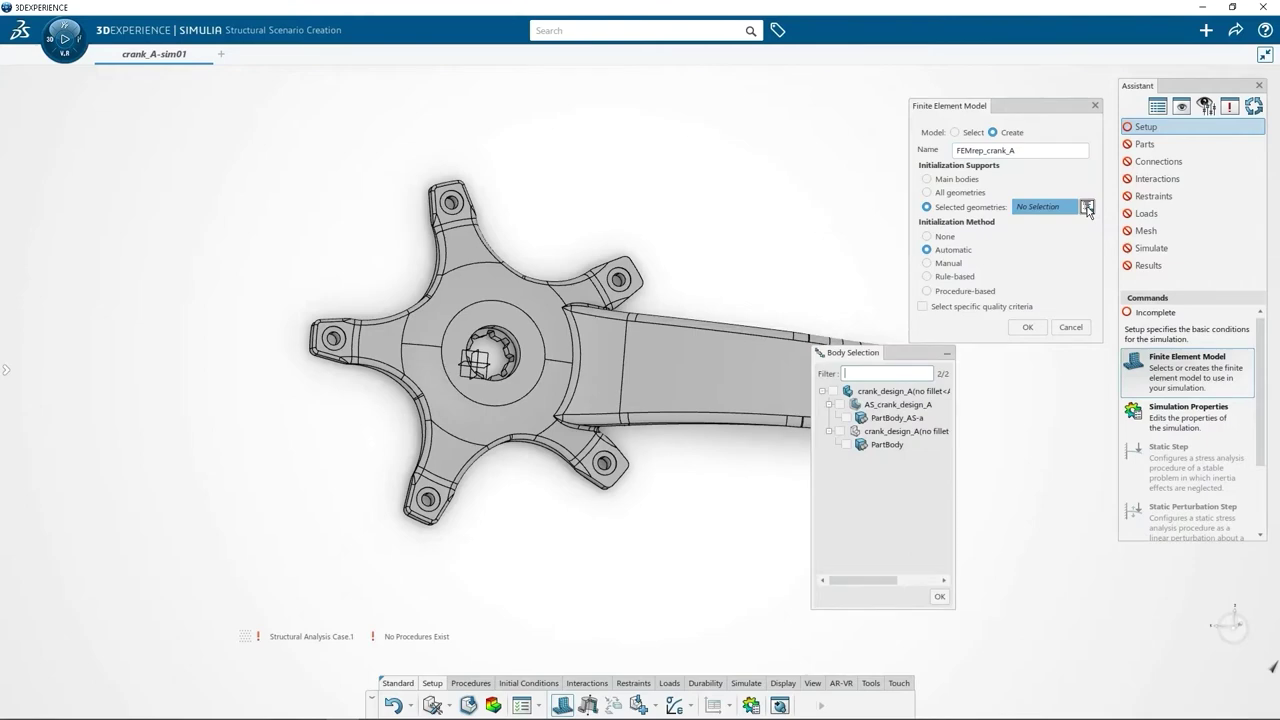
{"action": "left_click", "coordinate": [888, 419]}
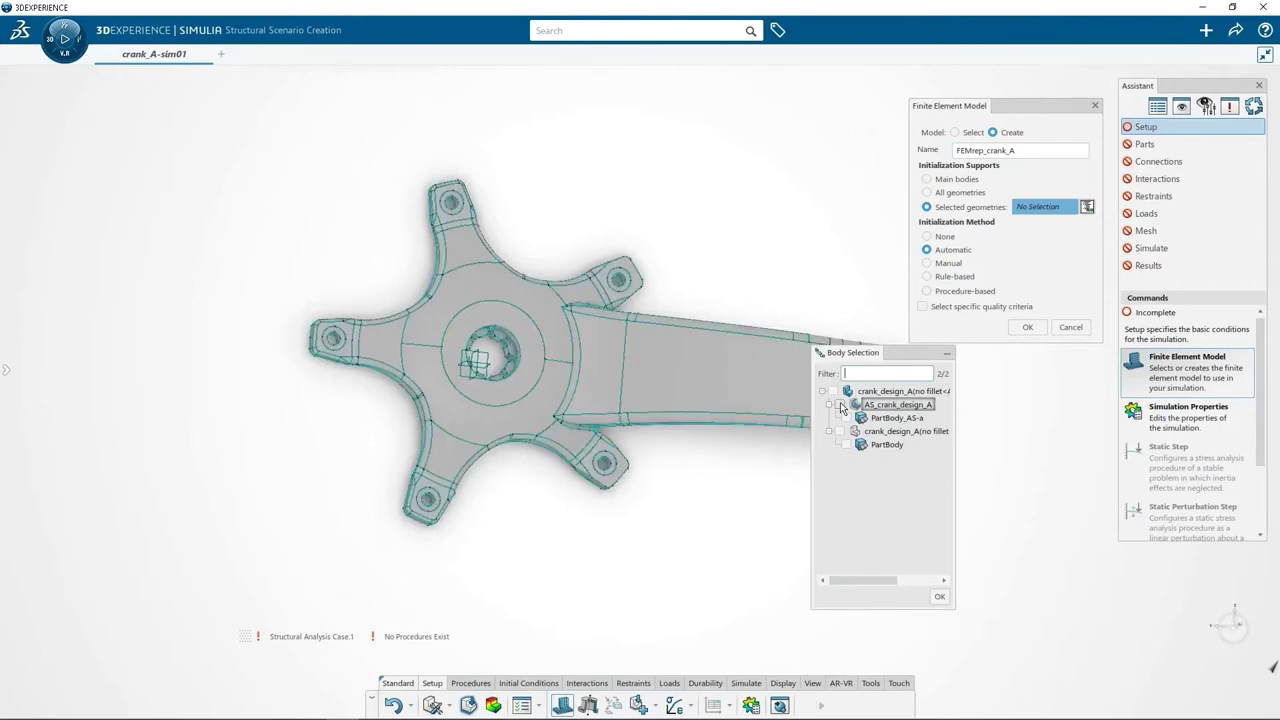
{"action": "left_click", "coordinate": [1029, 328]}
Generate the crank's default tetrahedron mesh from the Mesh Part Manager.
{"action": "middle_click_drag", "start_coordinate": [672, 540], "coordinate": [650, 489]}
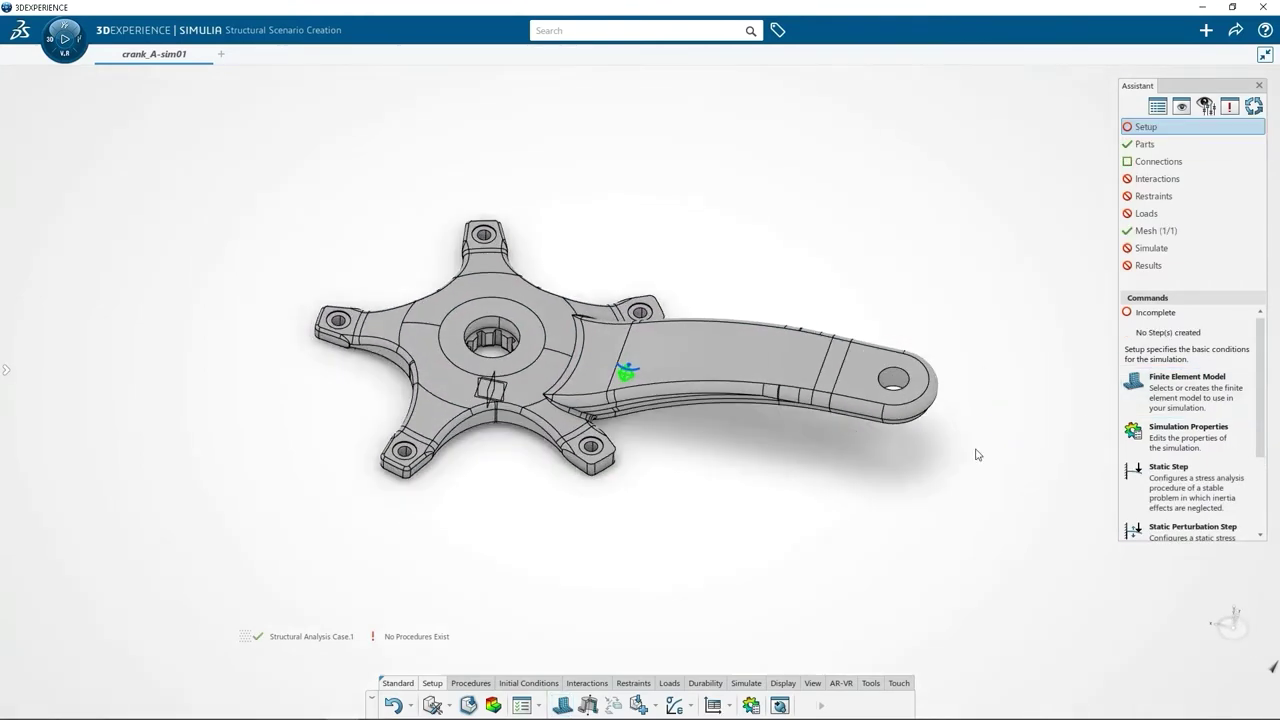
{"action": "left_click", "coordinate": [1152, 231]}
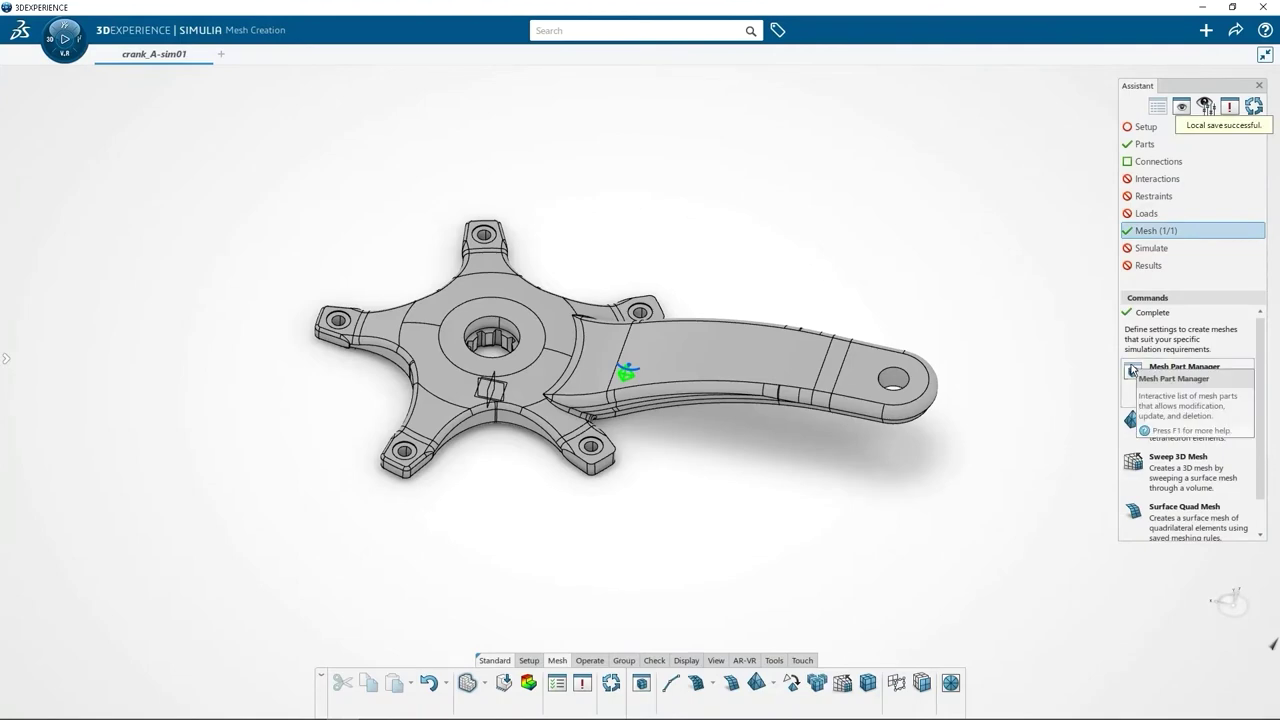
{"action": "left_click", "coordinate": [1132, 371]}
{"action": "left_click", "coordinate": [497, 152]}
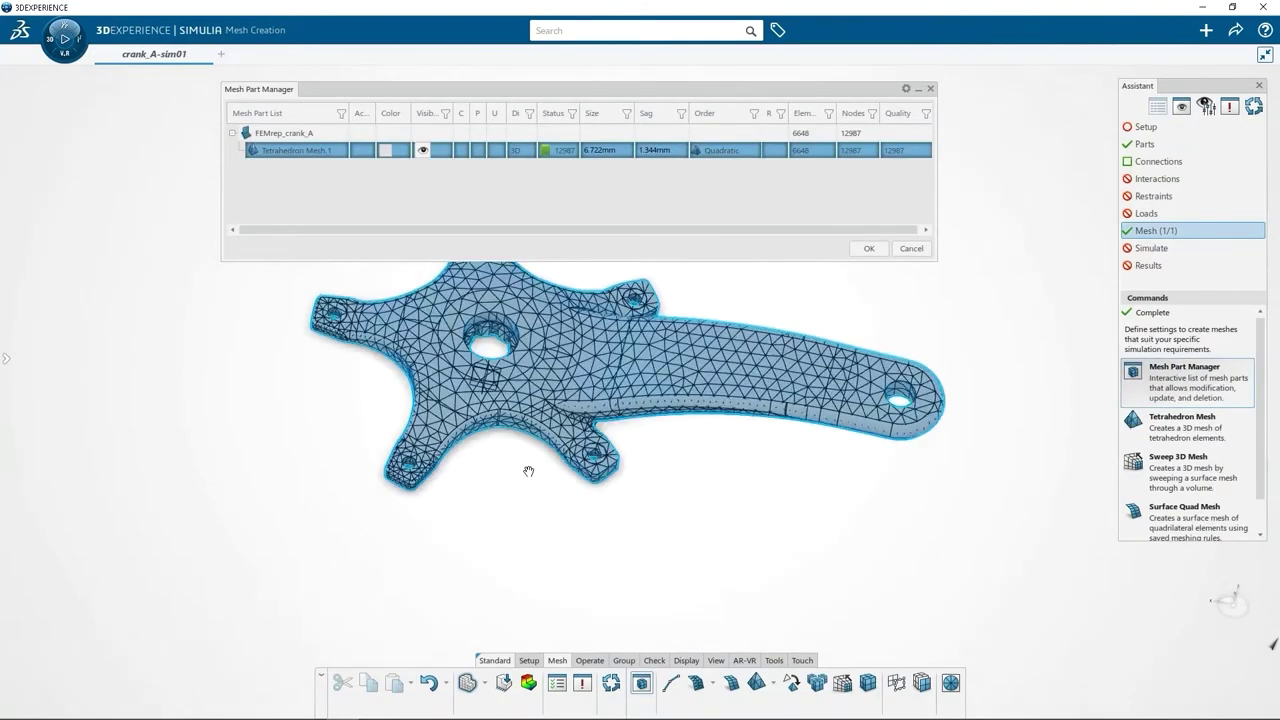
Refine the tetrahedron mesh to 3 mm size and 0.1 mm sag, update it and inspect it from both sides.
{"action": "double_click", "coordinate": [601, 150]}
{"action": "type", "text": "3"}
{"action": "double_click", "coordinate": [655, 150]}
{"action": "type", "text": "0.1"}
{"action": "left_click", "coordinate": [648, 183]}
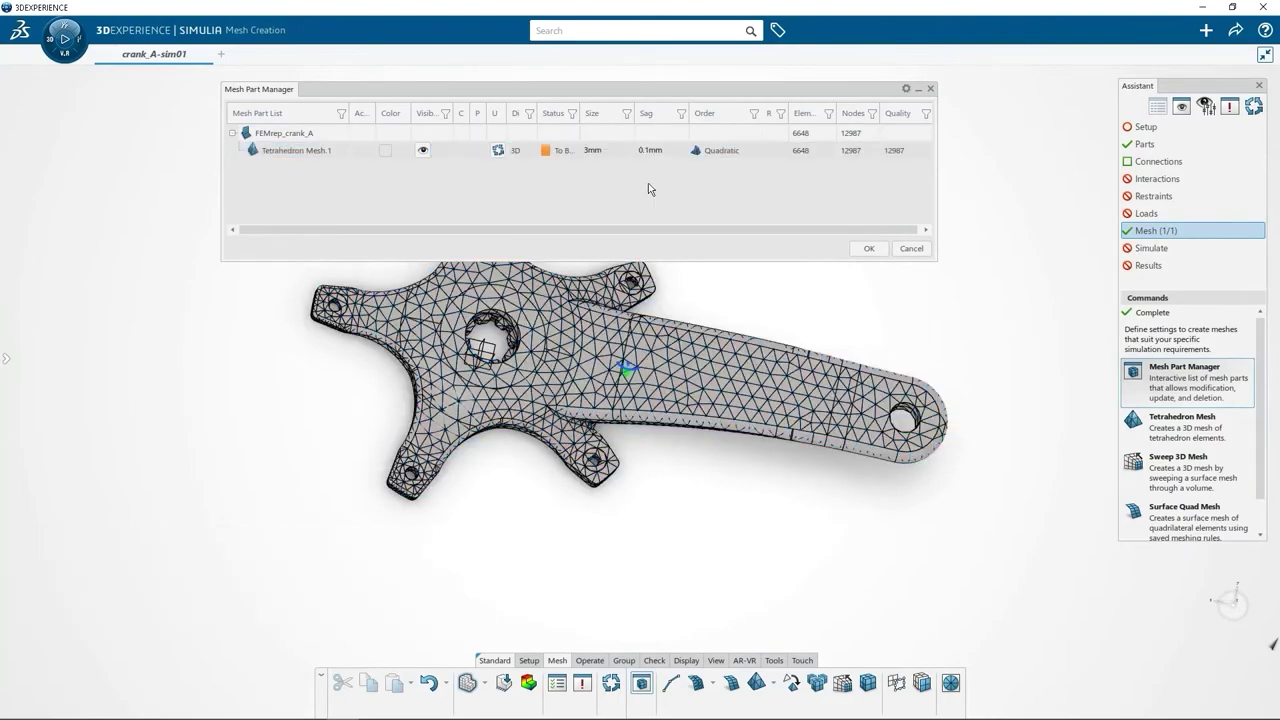
{"action": "left_click", "coordinate": [498, 152]}
{"action": "middle_click_drag", "start_coordinate": [689, 291], "coordinate": [666, 360]}
{"action": "scroll", "coordinate": [626, 420], "scroll_direction": "up", "scroll_amount": 2}
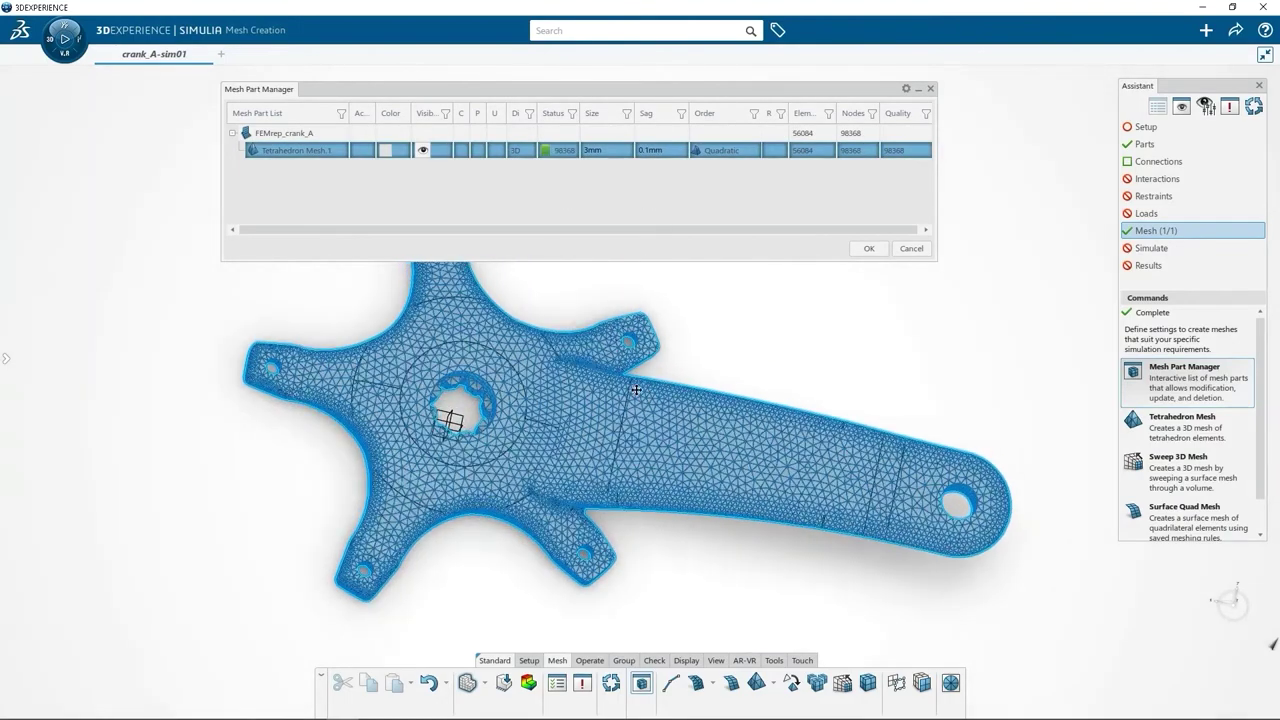
{"action": "left_click", "coordinate": [606, 470]}
{"action": "middle_click_drag", "start_coordinate": [606, 470], "coordinate": [422, 426]}
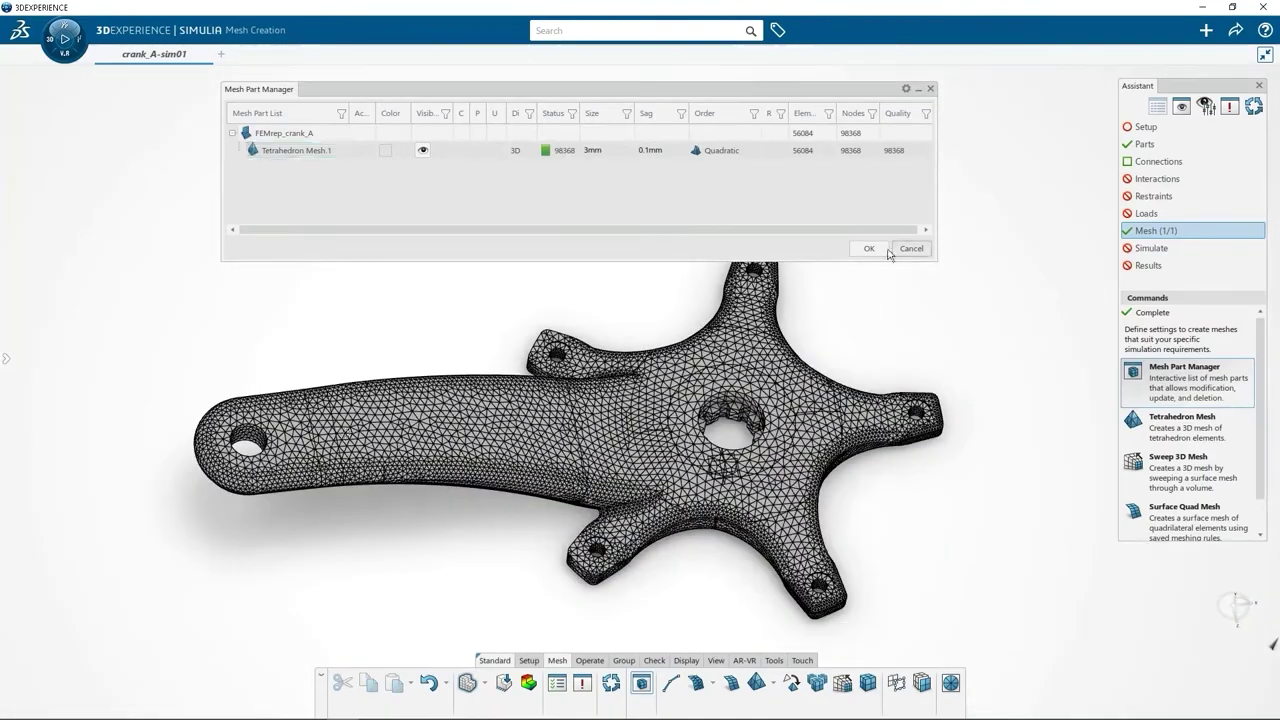
{"action": "left_click", "coordinate": [869, 248]}
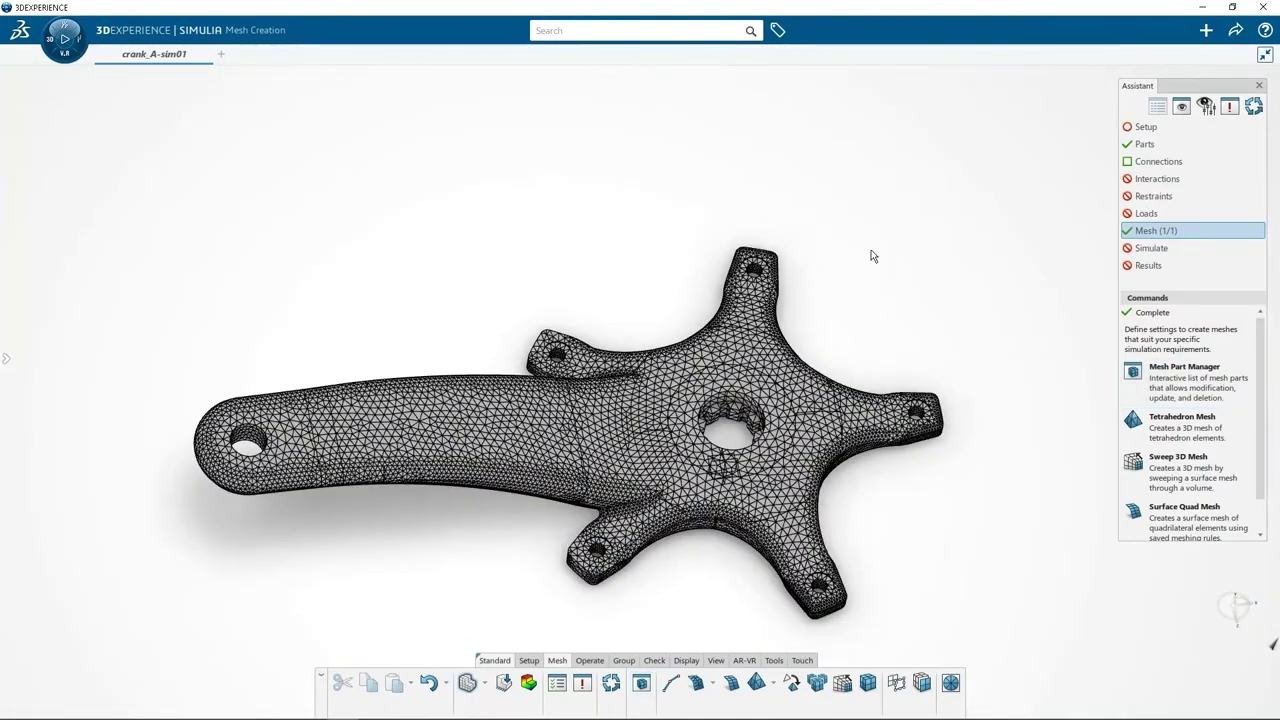
Add a static step to the analysis case and name it Static Step.crank_A.
{"action": "left_click", "coordinate": [1145, 127]}
{"action": "middle_click_drag", "start_coordinate": [970, 535], "coordinate": [935, 485]}
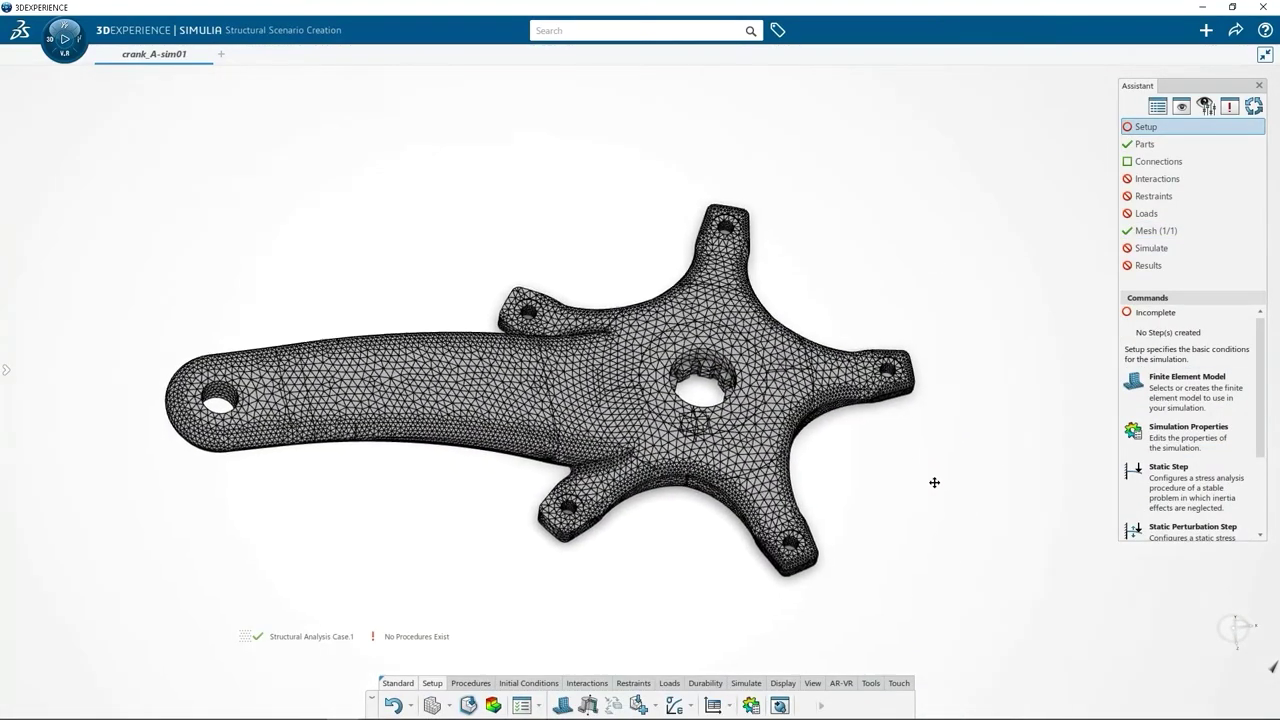
{"action": "left_click", "coordinate": [1150, 478]}
{"action": "left_click", "coordinate": [1005, 130]}
{"action": "left_click", "coordinate": [1007, 131]}
{"action": "key", "text": "BackSpace"}
{"action": "type", "text": "crank_A"}
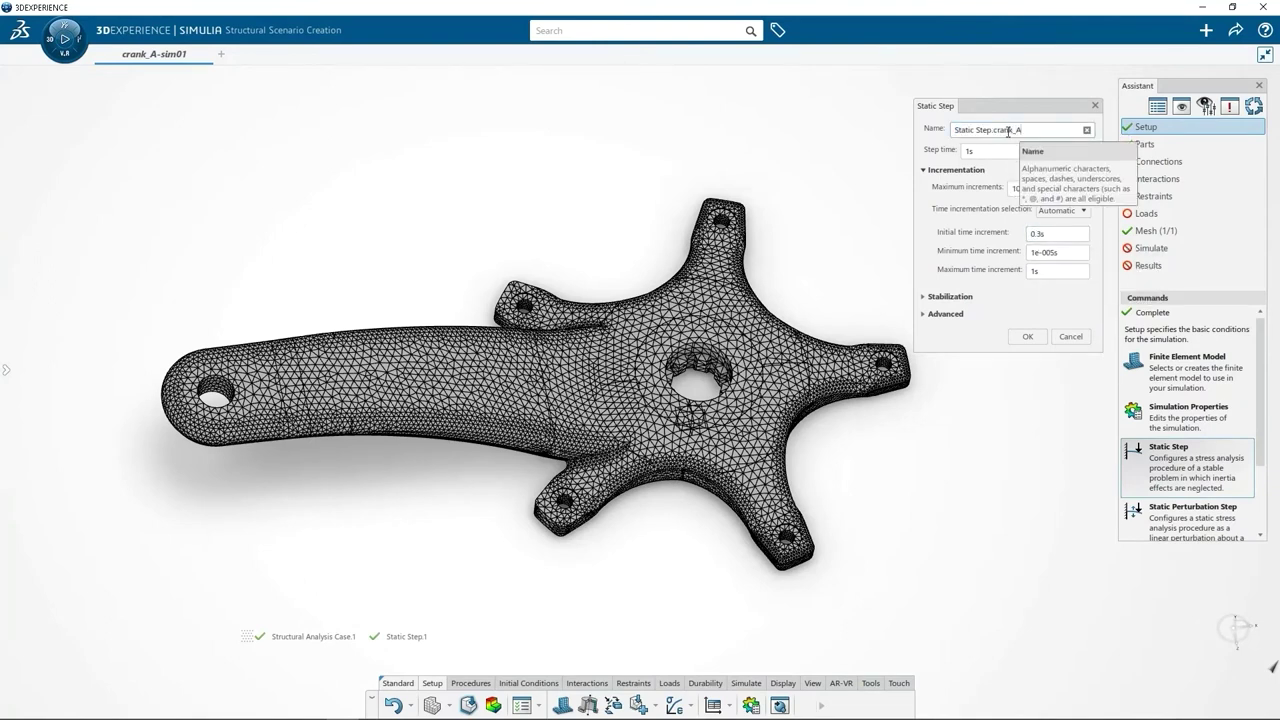
{"action": "left_click", "coordinate": [1027, 336]}
Open Visualization Management and hide the finite element model so only the crank geometry is shown.
{"action": "right_click", "coordinate": [999, 172]}
{"action": "left_click", "coordinate": [1045, 352]}
{"action": "left_click", "coordinate": [1065, 123]}
{"action": "left_click", "coordinate": [1060, 155]}
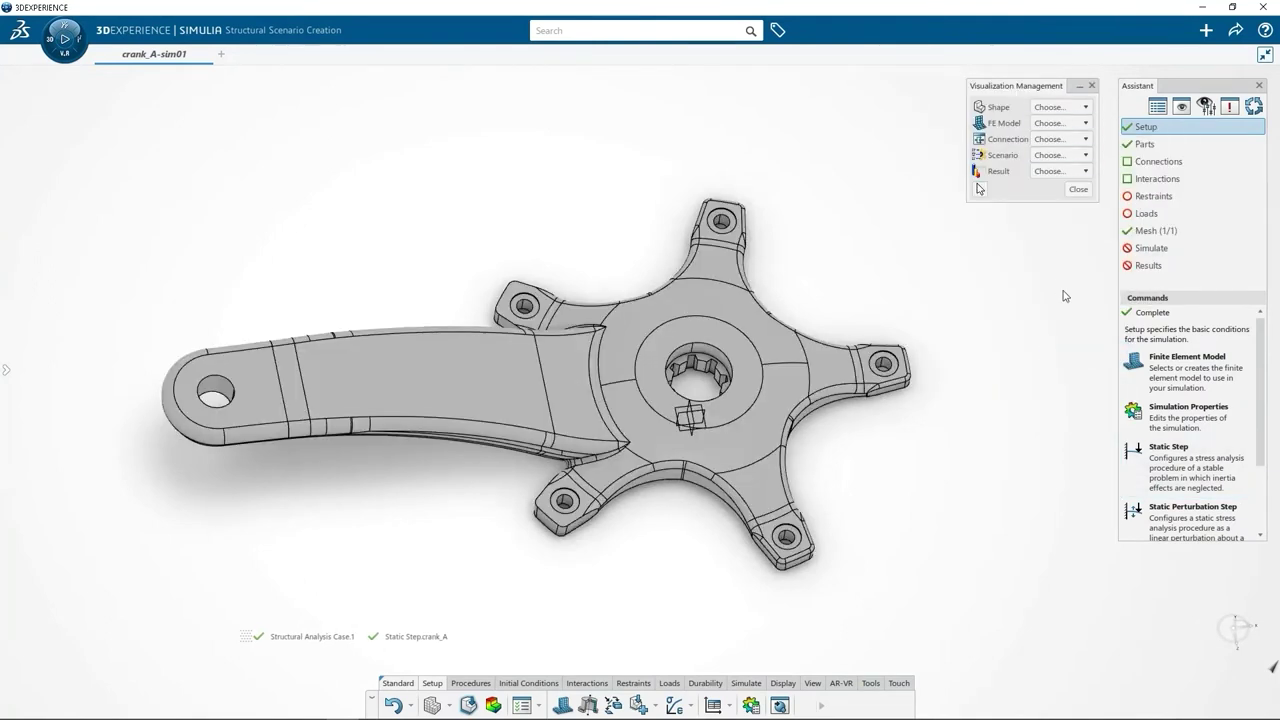
Apply a clamp restraint to the bolt holes on the crank's five spider arms.
{"action": "left_click", "coordinate": [1153, 196]}
{"action": "left_click", "coordinate": [1160, 414]}
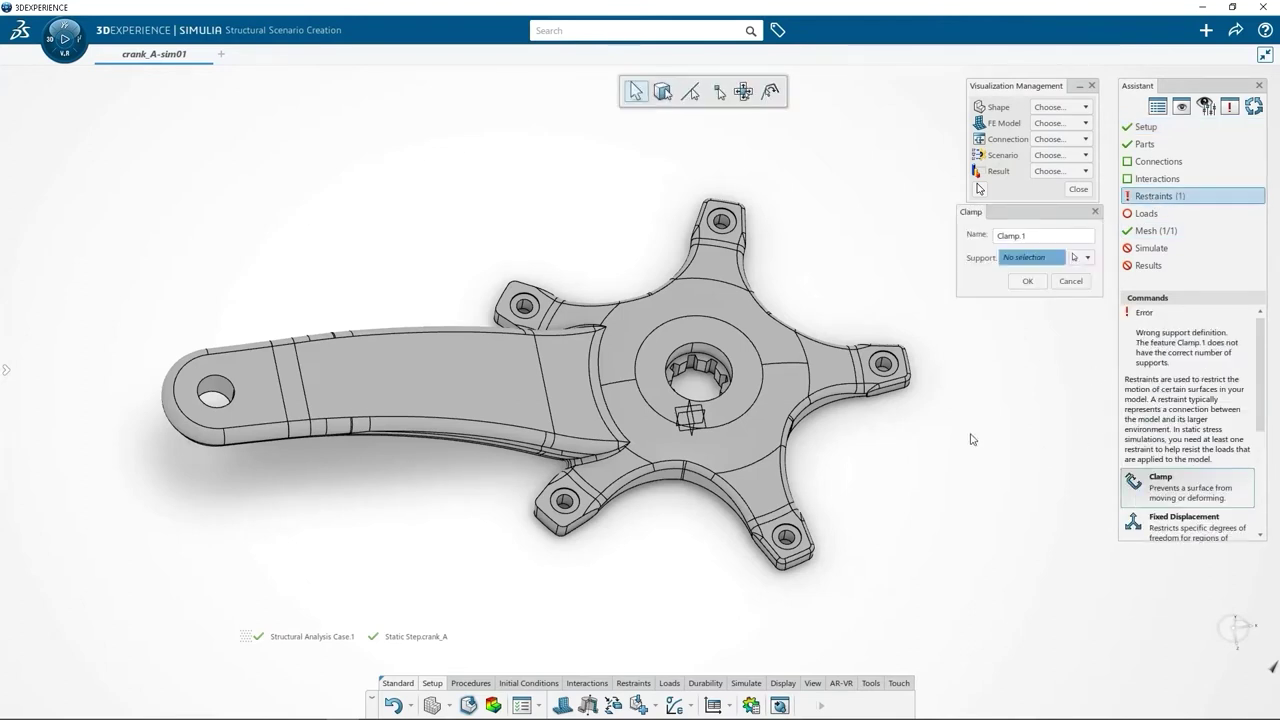
{"action": "left_click", "coordinate": [730, 223]}
{"action": "left_click", "coordinate": [565, 501]}
{"action": "left_click", "coordinate": [1027, 281]}
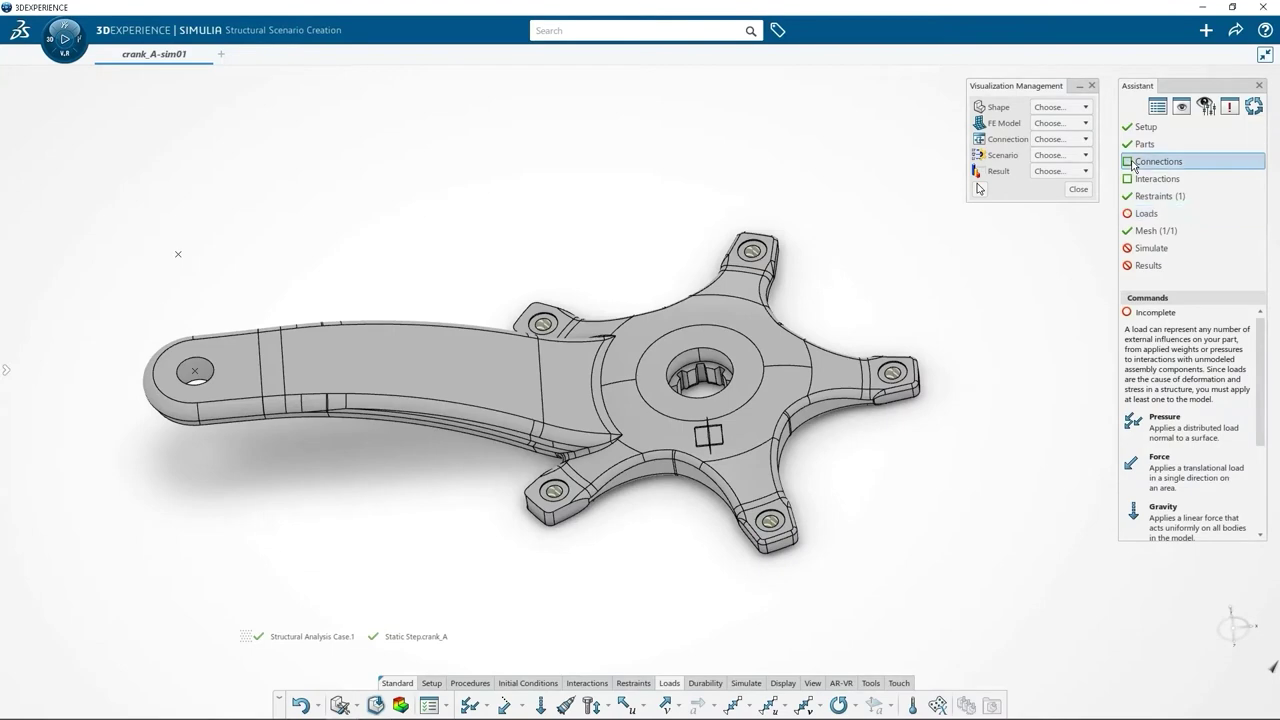
Hide the finite element model and create a kinematic coupling between the pedal hole face and the offset point beside the crank arm.
{"action": "left_click", "coordinate": [1068, 123]}
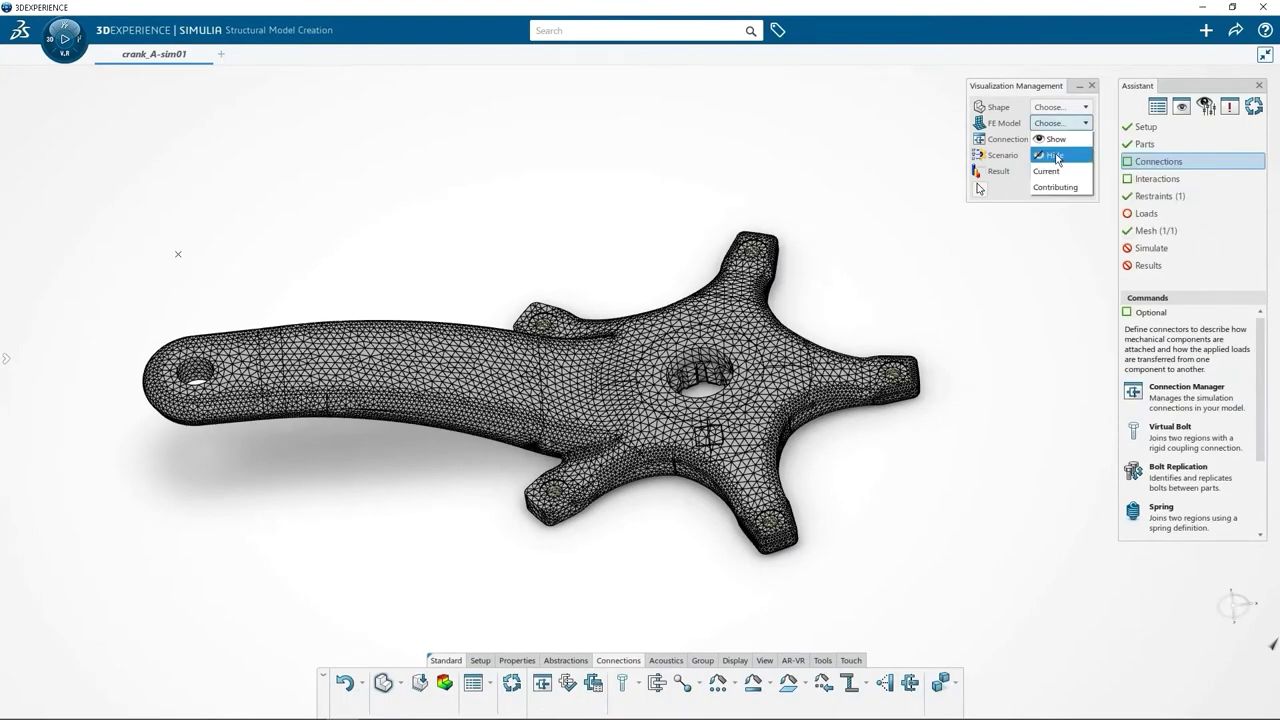
{"action": "left_click", "coordinate": [1055, 155]}
{"action": "left_click", "coordinate": [886, 683]}
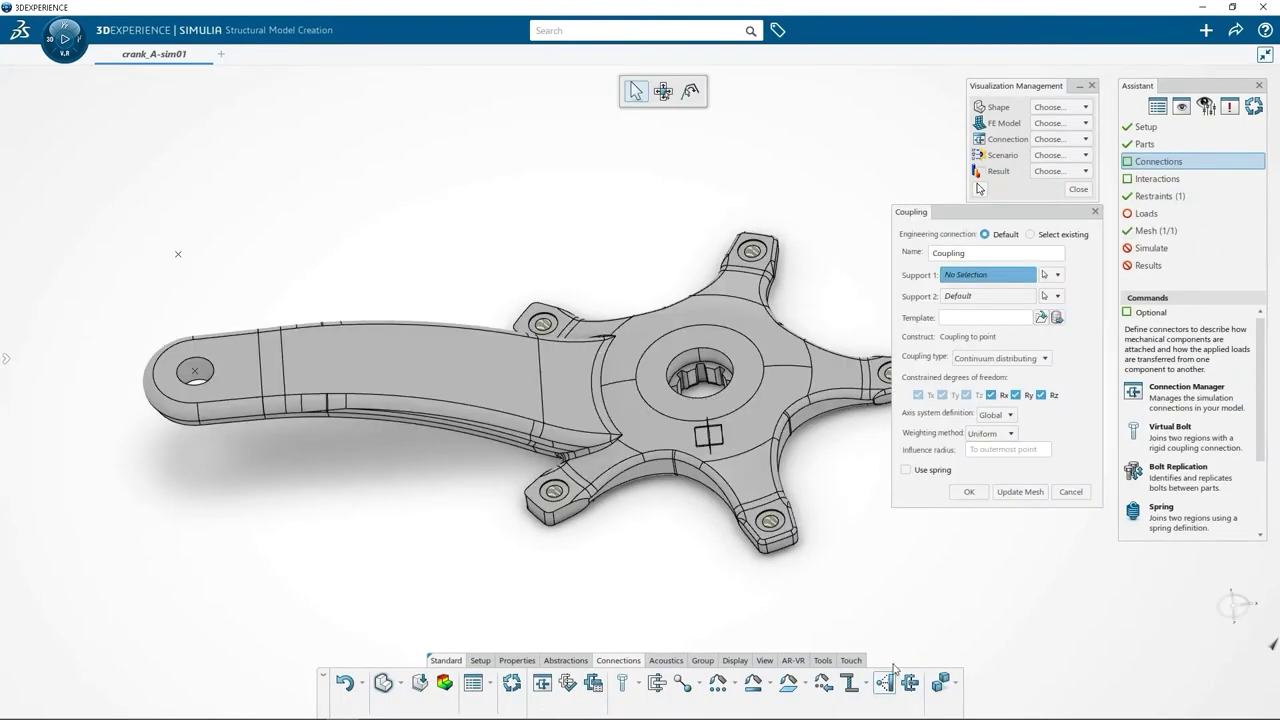
{"action": "left_click", "coordinate": [194, 369]}
{"action": "left_click", "coordinate": [974, 297]}
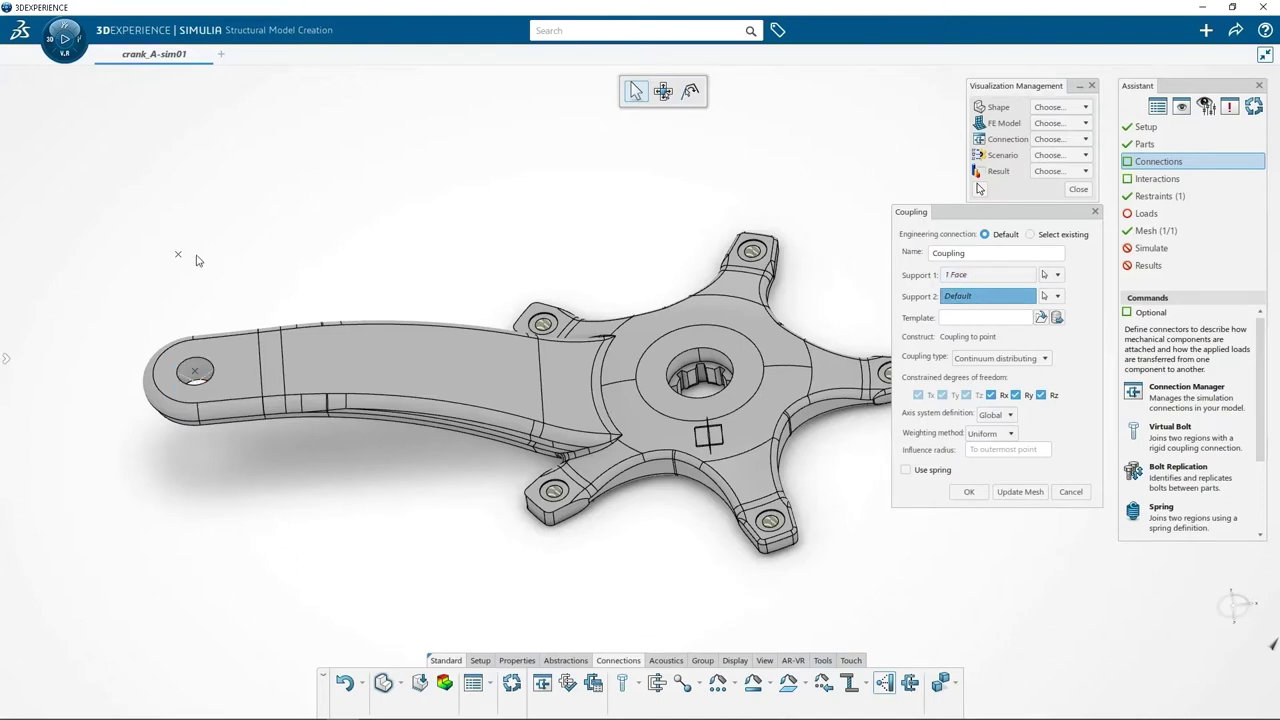
{"action": "left_click", "coordinate": [1000, 358]}
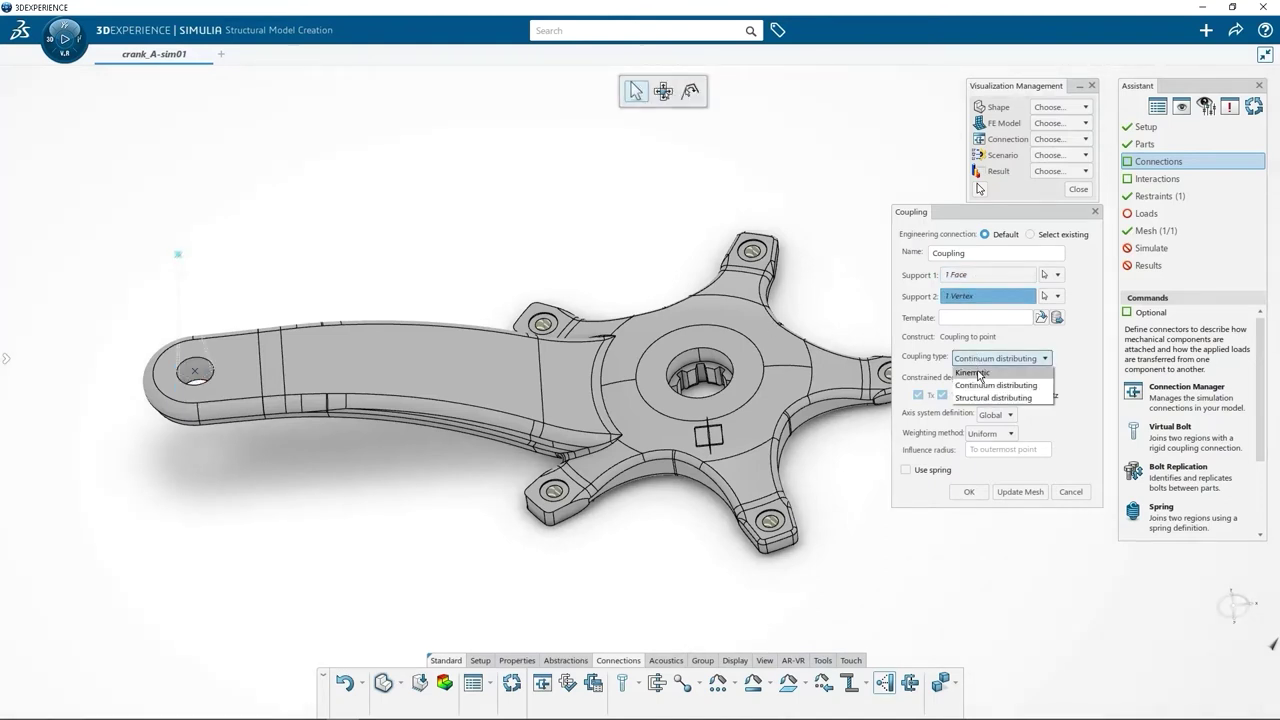
{"action": "left_click", "coordinate": [980, 378]}
{"action": "left_click", "coordinate": [969, 492]}
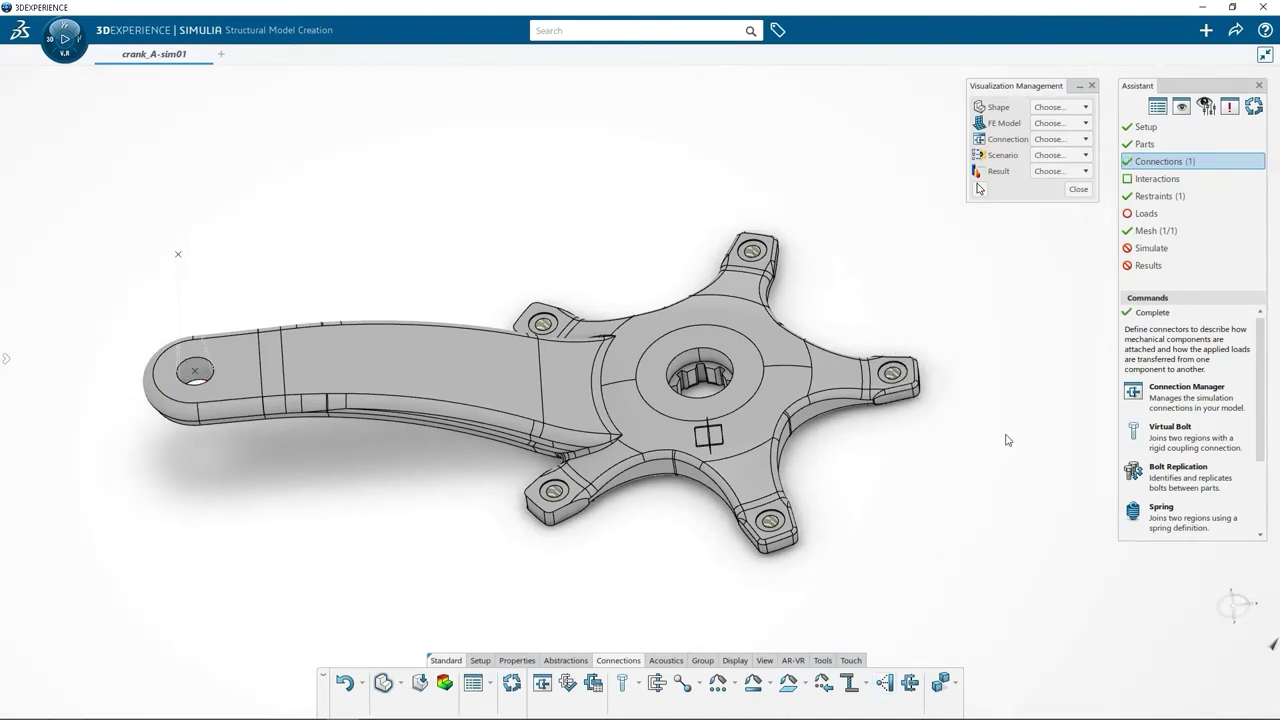
Apply a force of 250 lbf in the Z direction to the coupling at the pedal hole.
{"action": "left_click", "coordinate": [1147, 214]}
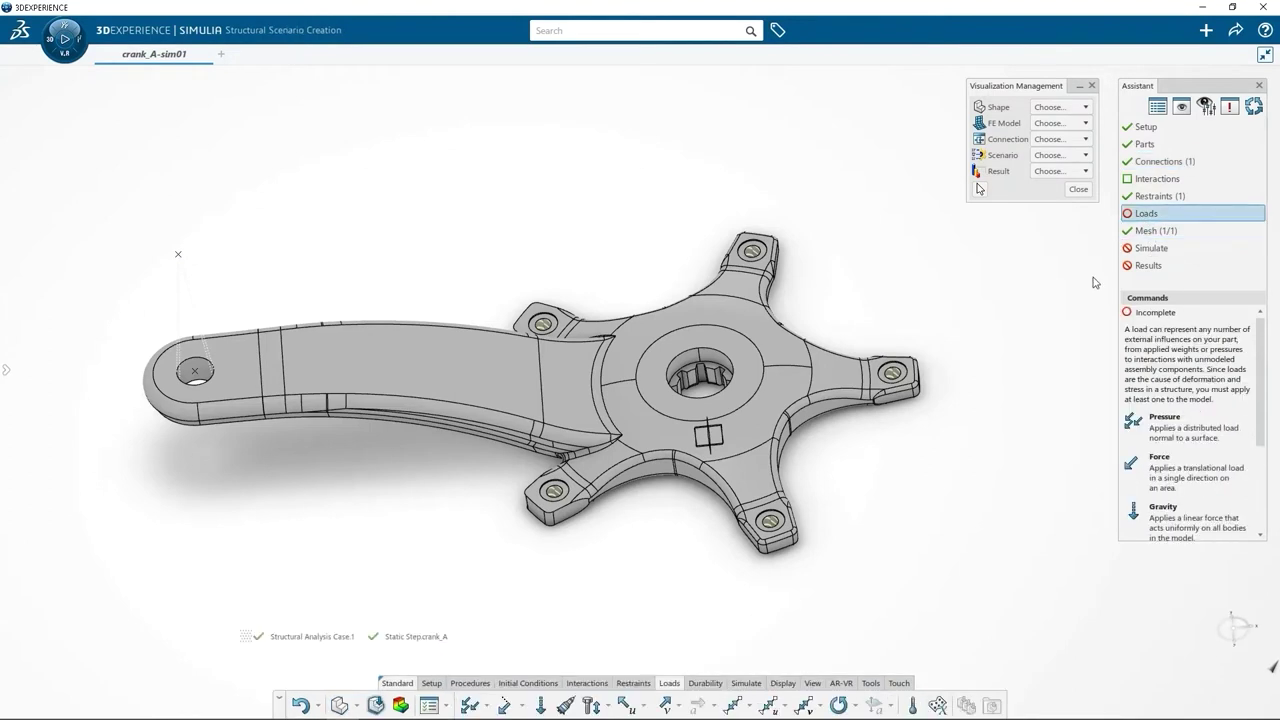
{"action": "left_click", "coordinate": [1146, 472]}
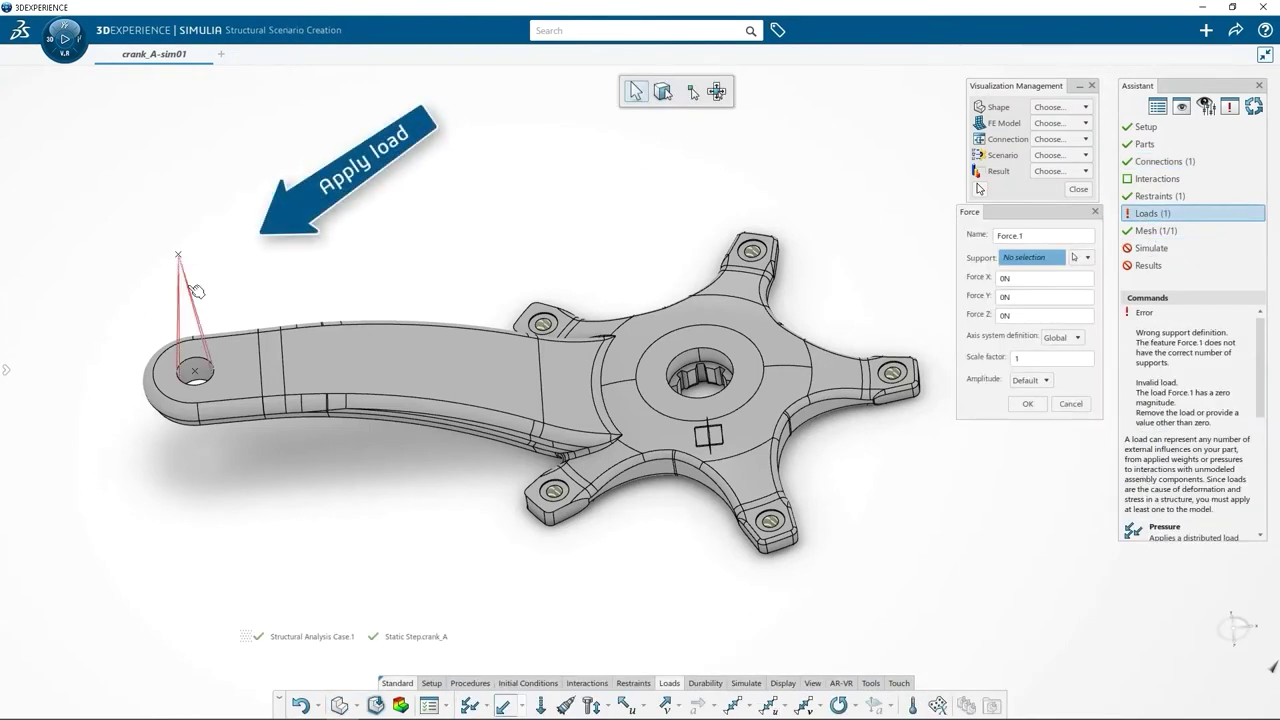
{"action": "left_click", "coordinate": [1030, 315]}
{"action": "type", "text": "250lbf"}
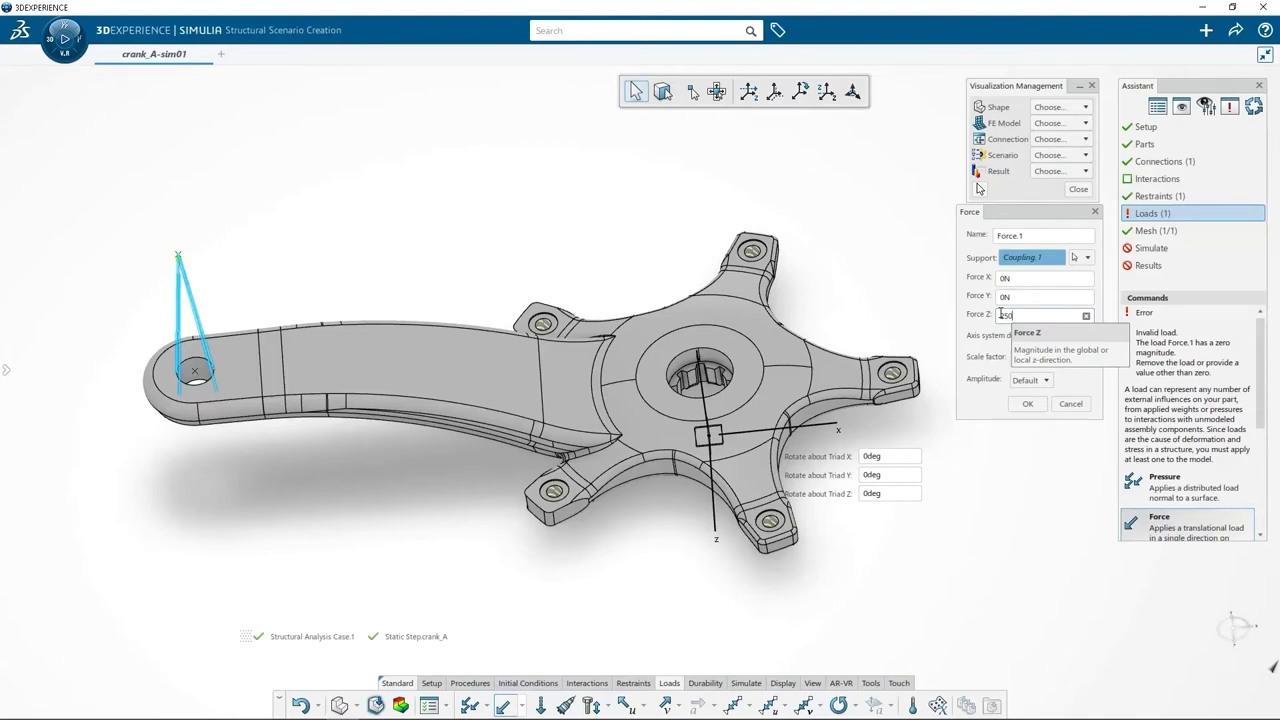
{"action": "left_click", "coordinate": [1026, 405]}
Run the structural simulation as Local interactive with the Embedded license on 4 cores.
{"action": "middle_click_drag", "start_coordinate": [390, 330], "coordinate": [500, 420]}
{"action": "left_click", "coordinate": [1145, 250]}
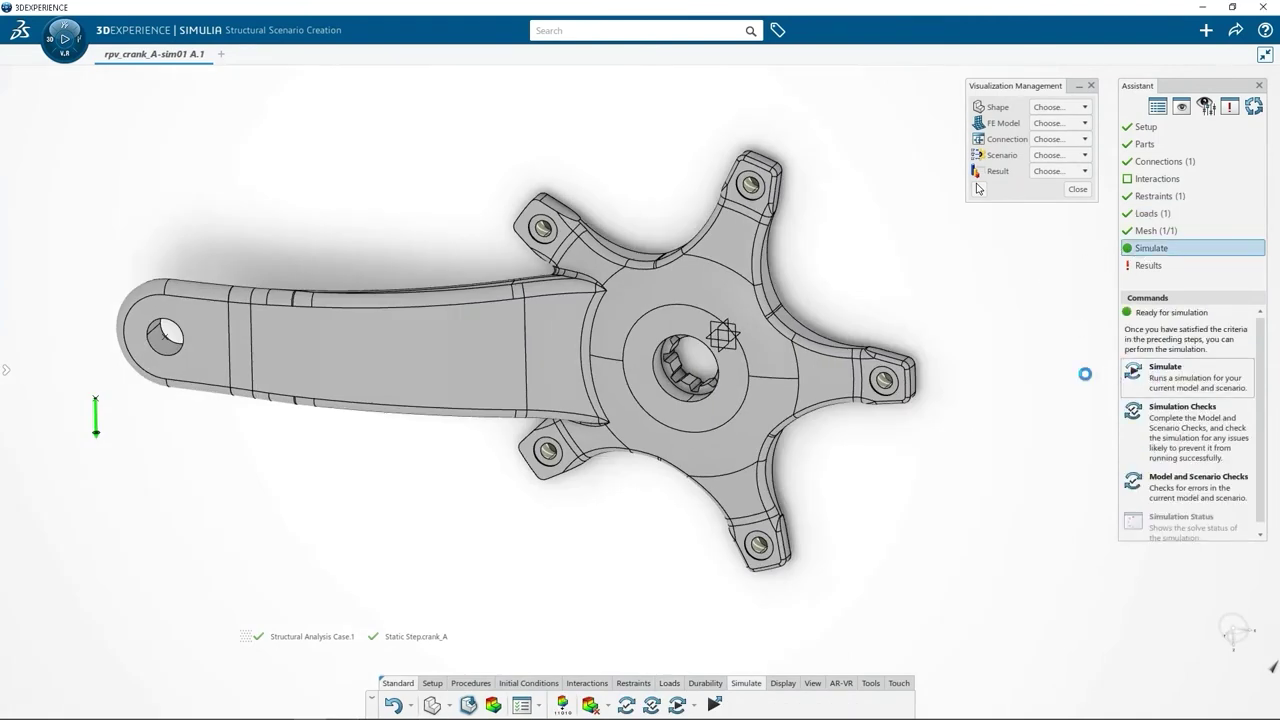
{"action": "left_click", "coordinate": [742, 214]}
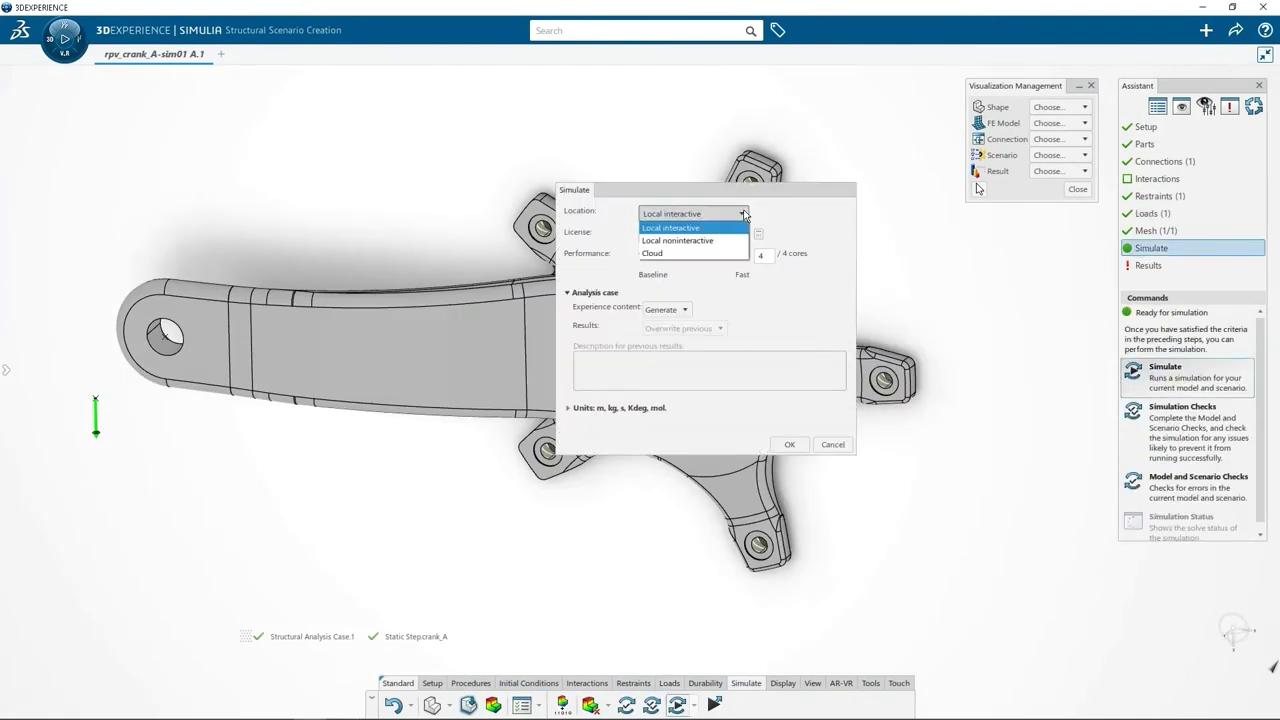
{"action": "left_click", "coordinate": [788, 210]}
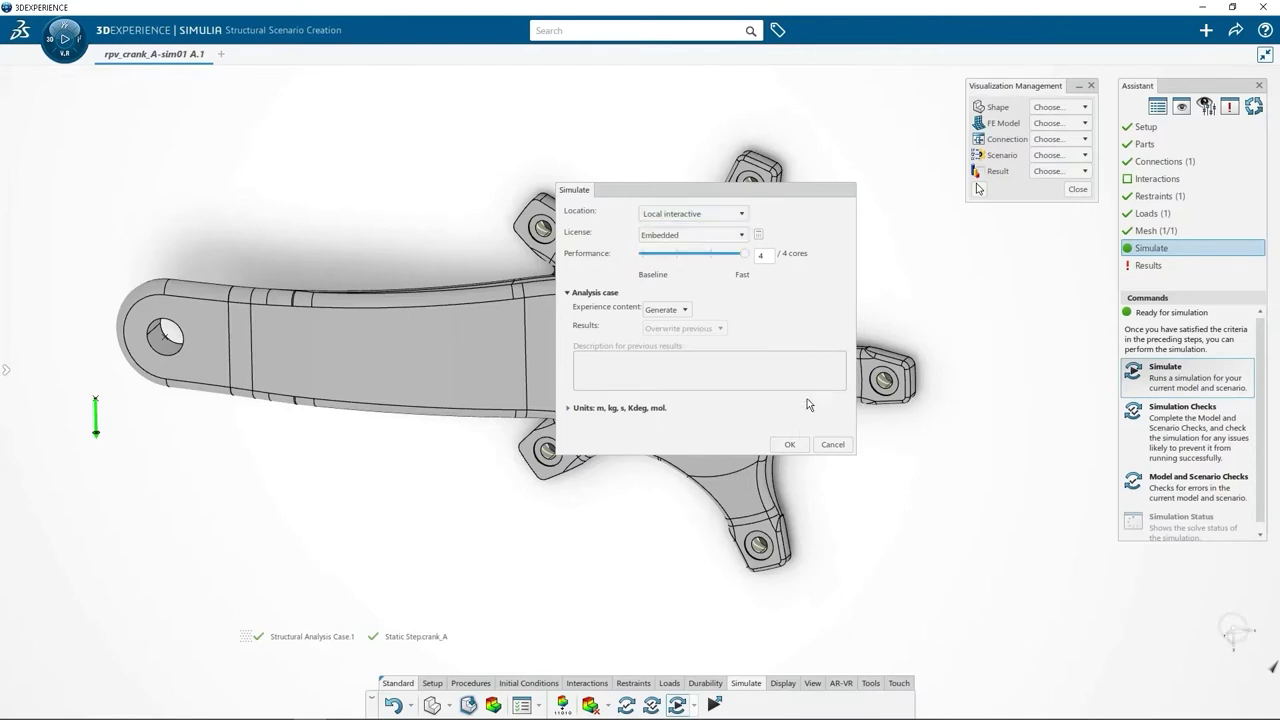
{"action": "left_click", "coordinate": [804, 452]}
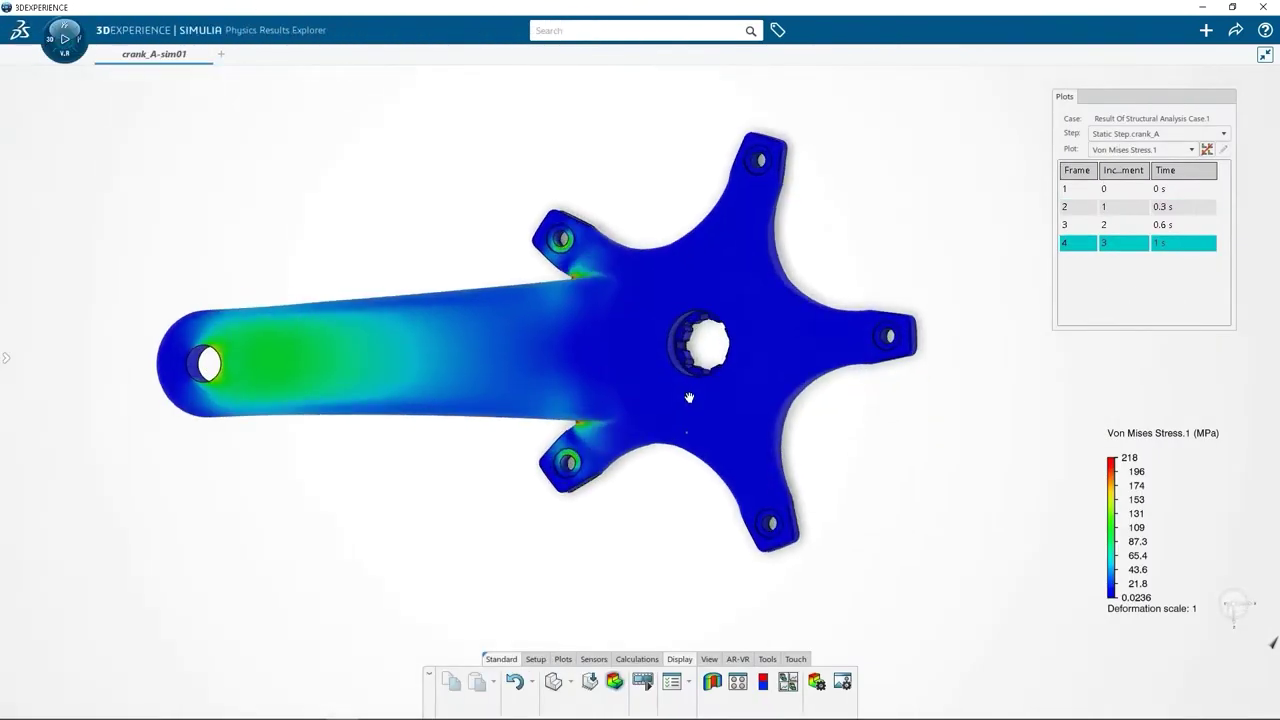
Inspect the Von Mises stress distribution on both sides of the crank and close up around the spider.
{"action": "middle_click_drag", "start_coordinate": [689, 398], "coordinate": [770, 389]}
{"action": "middle_click_drag", "start_coordinate": [509, 391], "coordinate": [692, 391]}
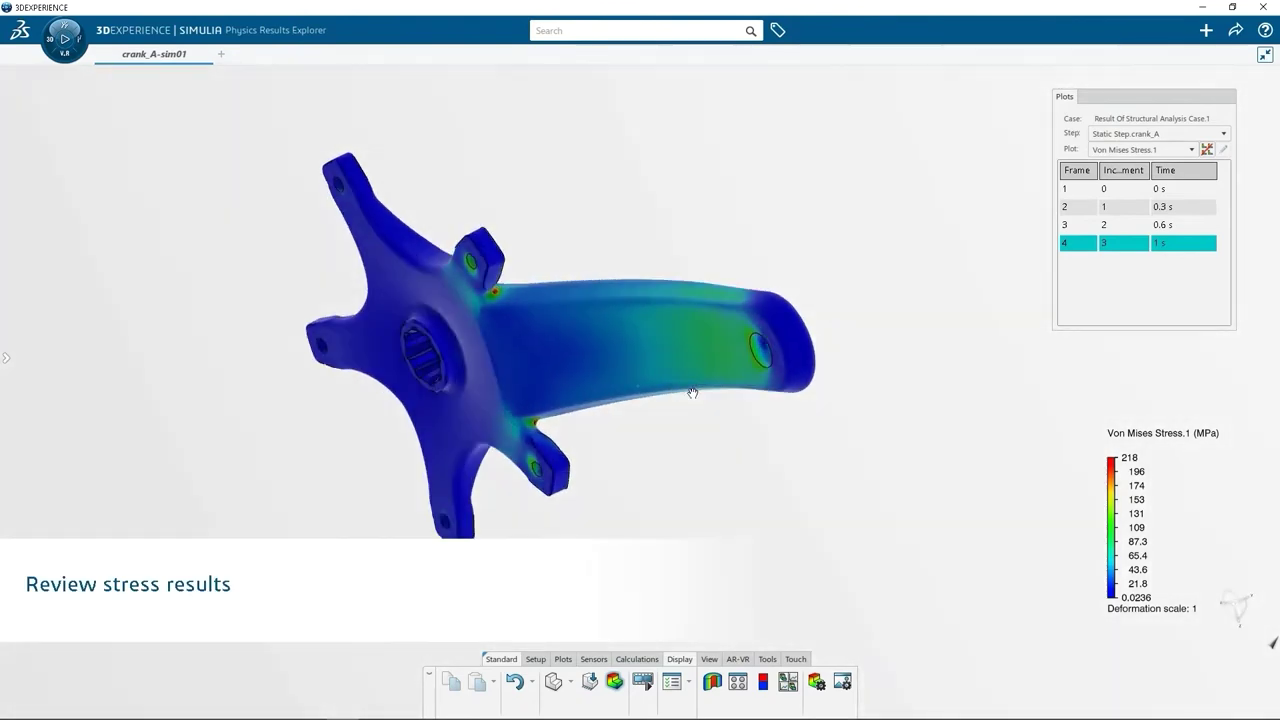
{"action": "scroll", "coordinate": [424, 356], "scroll_direction": "up", "scroll_amount": 4}
{"action": "middle_click_drag", "start_coordinate": [425, 355], "coordinate": [688, 474]}
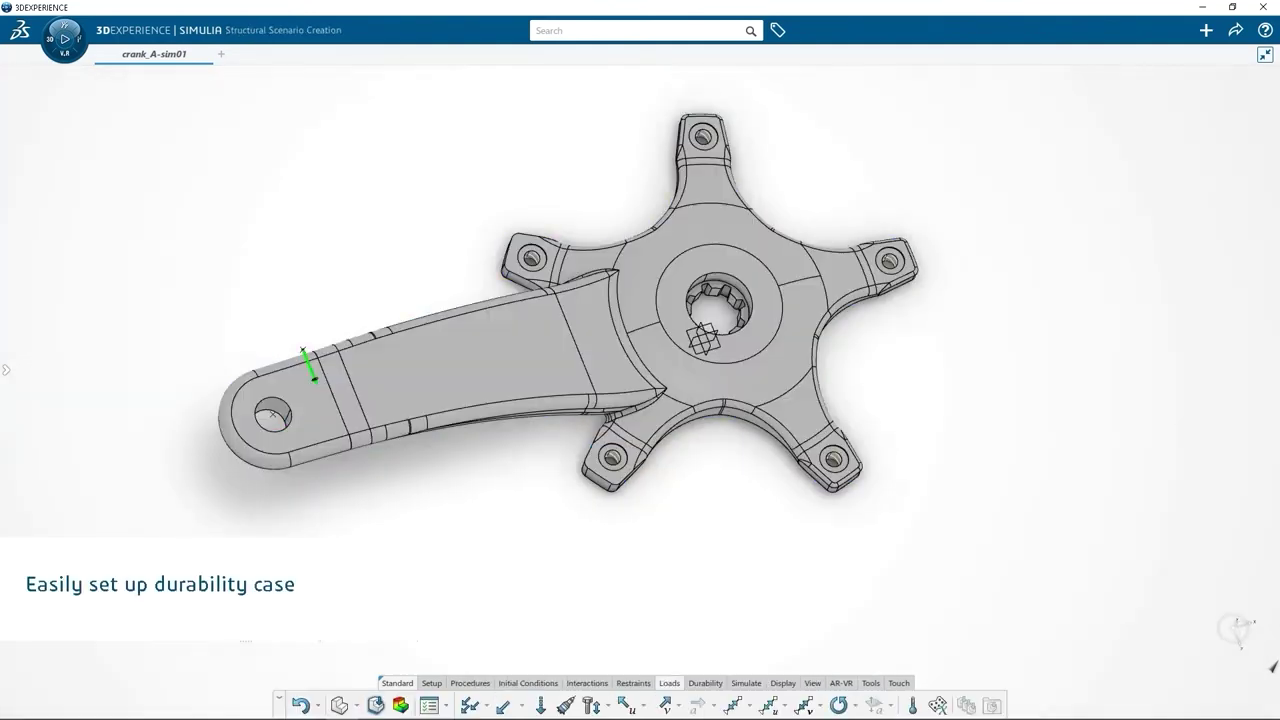
Create a durability analysis case named Durability Analysis Crank_A and open the Feature Manager listing its features.
{"action": "left_click", "coordinate": [704, 684]}
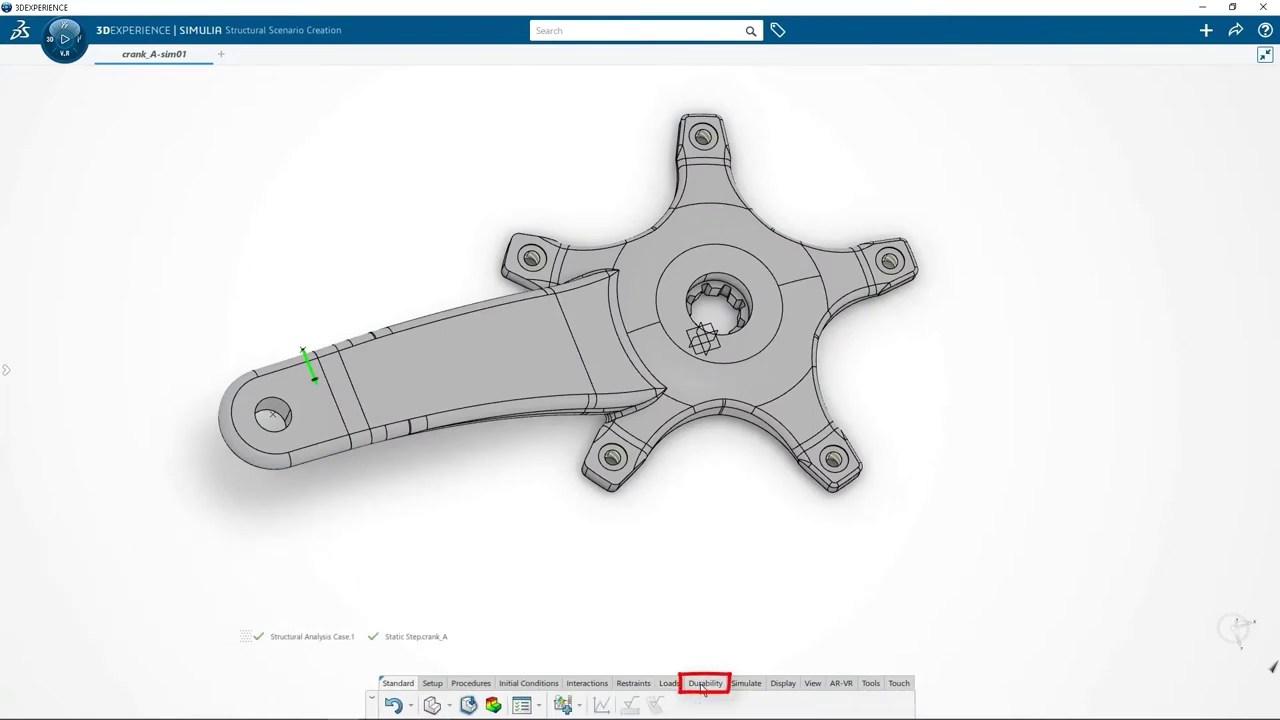
{"action": "left_click", "coordinate": [563, 705]}
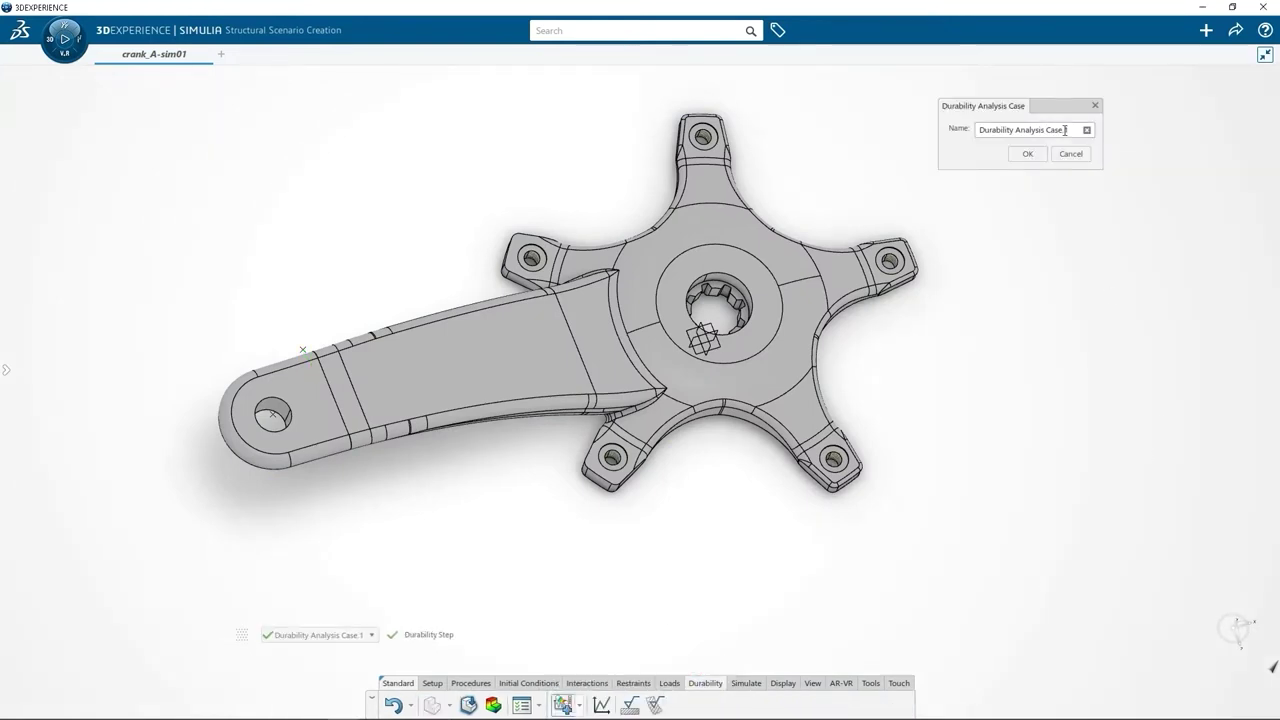
{"action": "left_click", "coordinate": [1027, 154]}
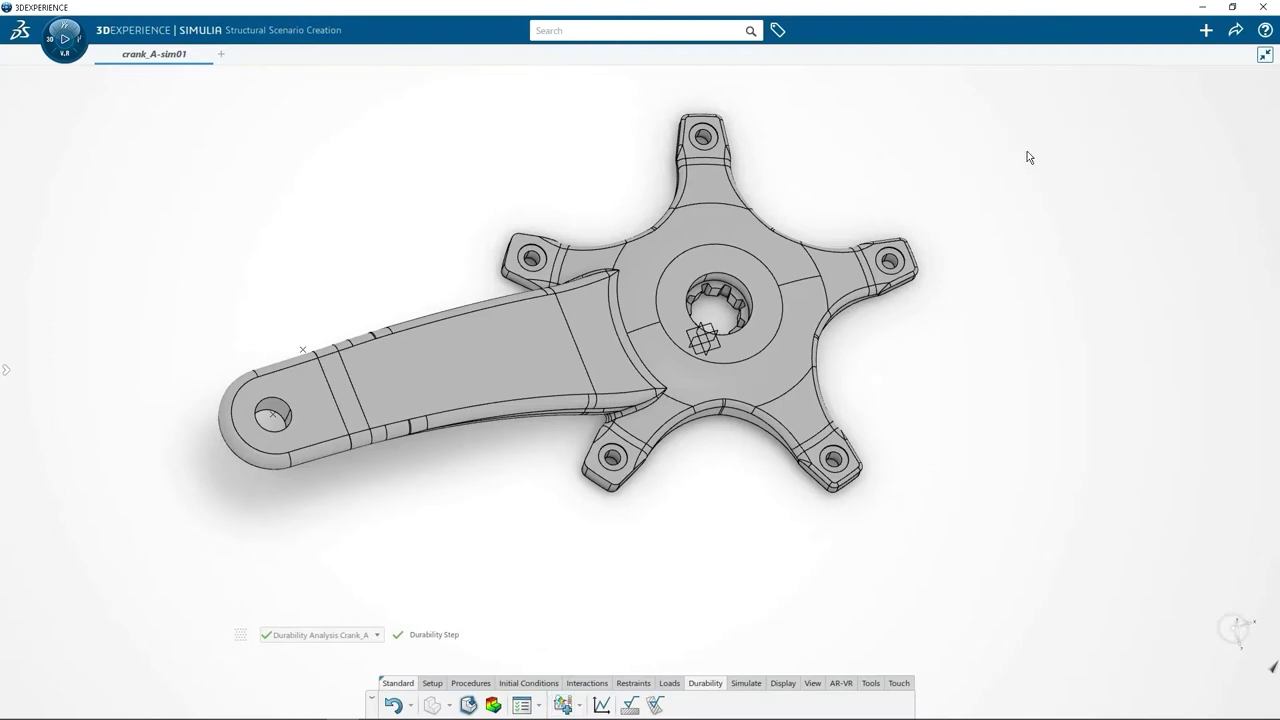
{"action": "left_click", "coordinate": [543, 705]}
{"action": "left_click", "coordinate": [545, 602]}
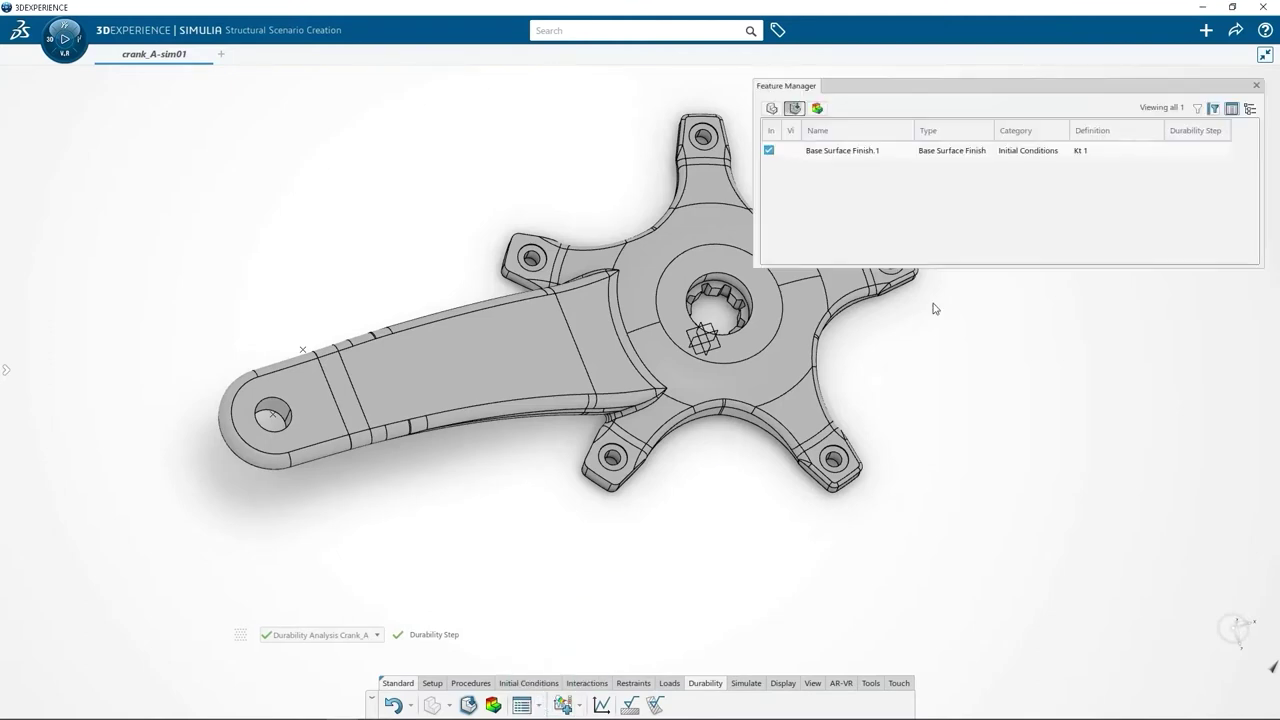
{"action": "left_click_drag", "start_coordinate": [1116, 93], "coordinate": [422, 97]}
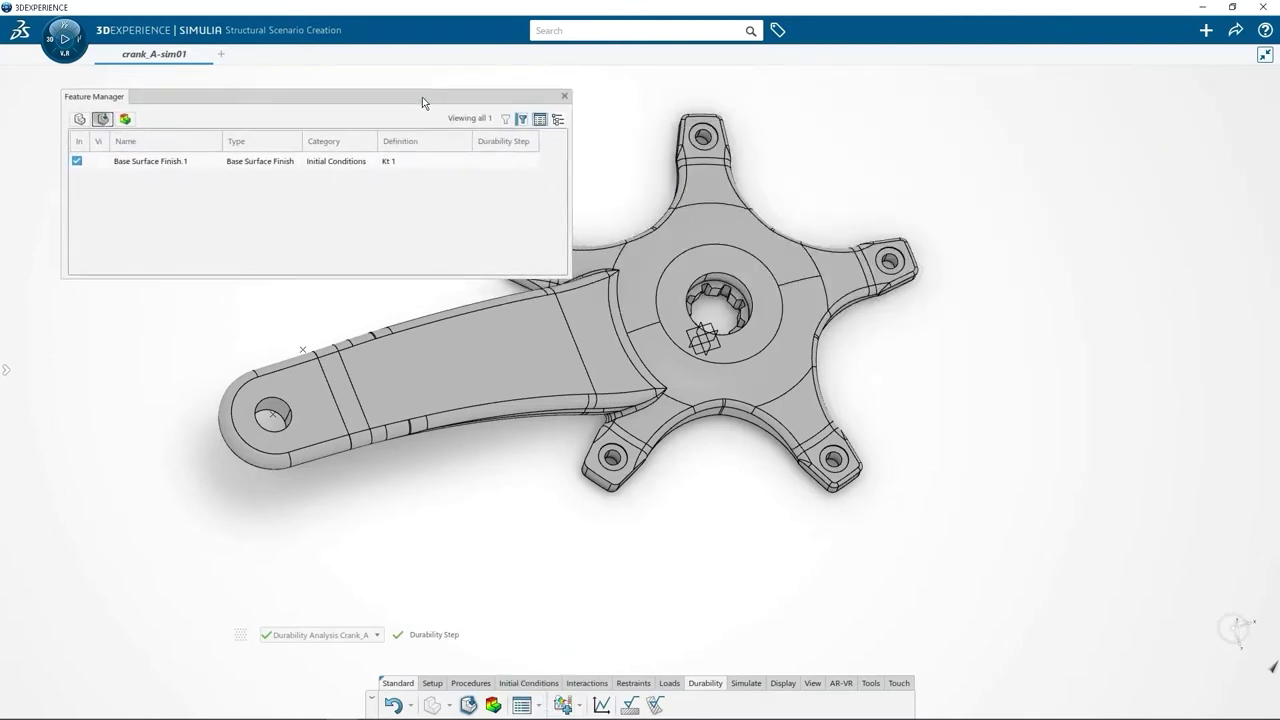
Define a superposition fatigue loading from the last increment of Static Step.crank_A and add a signal to that frame.
{"action": "left_click", "coordinate": [602, 705]}
{"action": "left_click", "coordinate": [996, 129]}
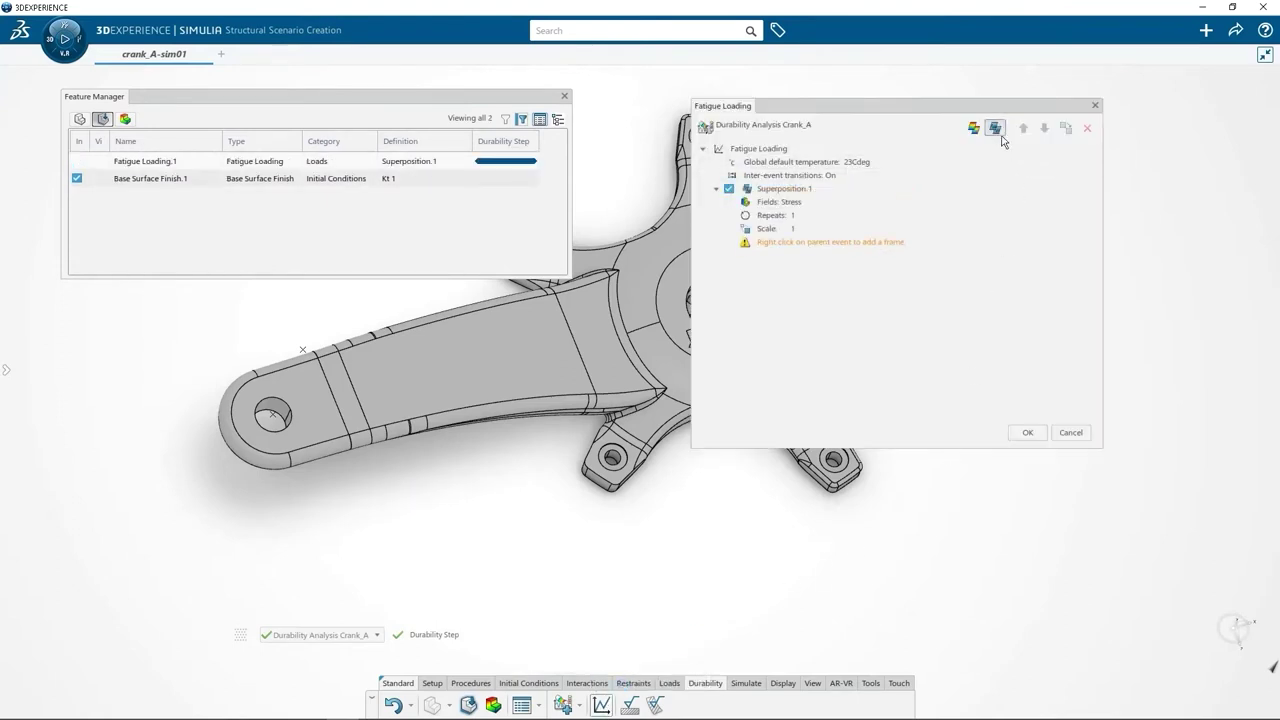
{"action": "right_click", "coordinate": [797, 193]}
{"action": "left_click", "coordinate": [821, 196]}
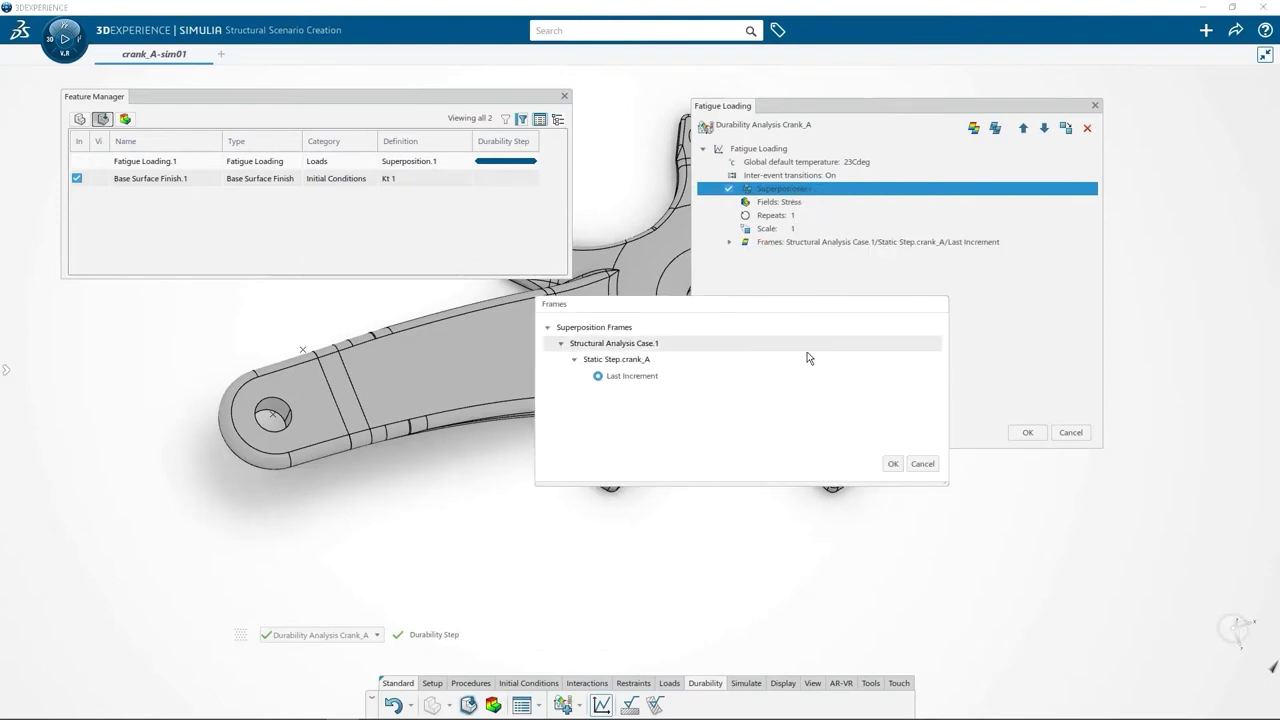
{"action": "left_click", "coordinate": [893, 464]}
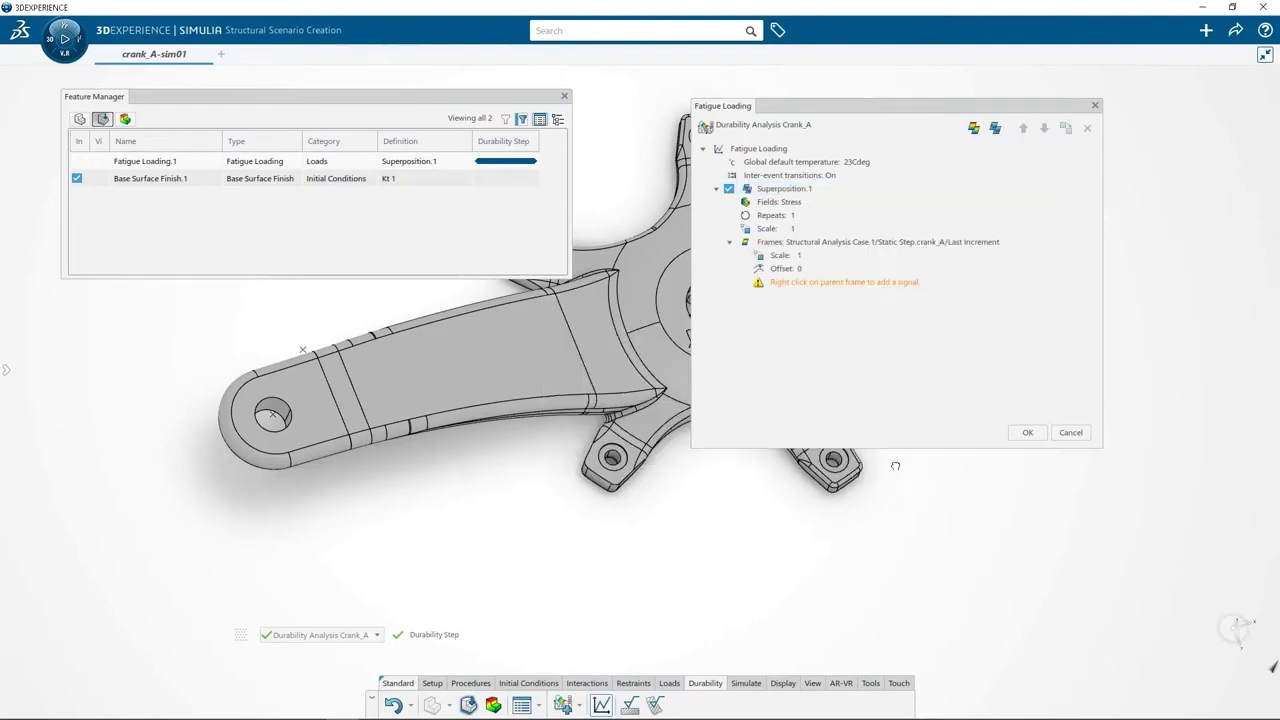
{"action": "right_click", "coordinate": [783, 244]}
{"action": "left_click", "coordinate": [800, 250]}
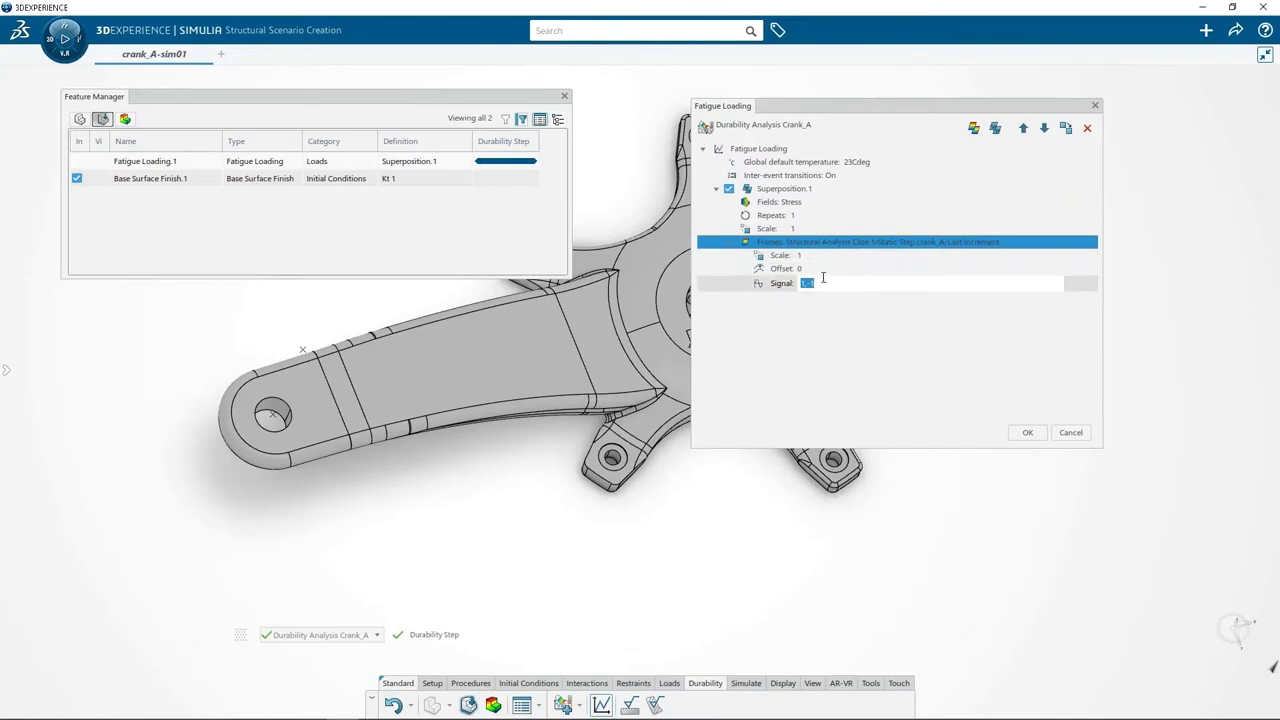
{"action": "left_click", "coordinate": [1027, 432]}
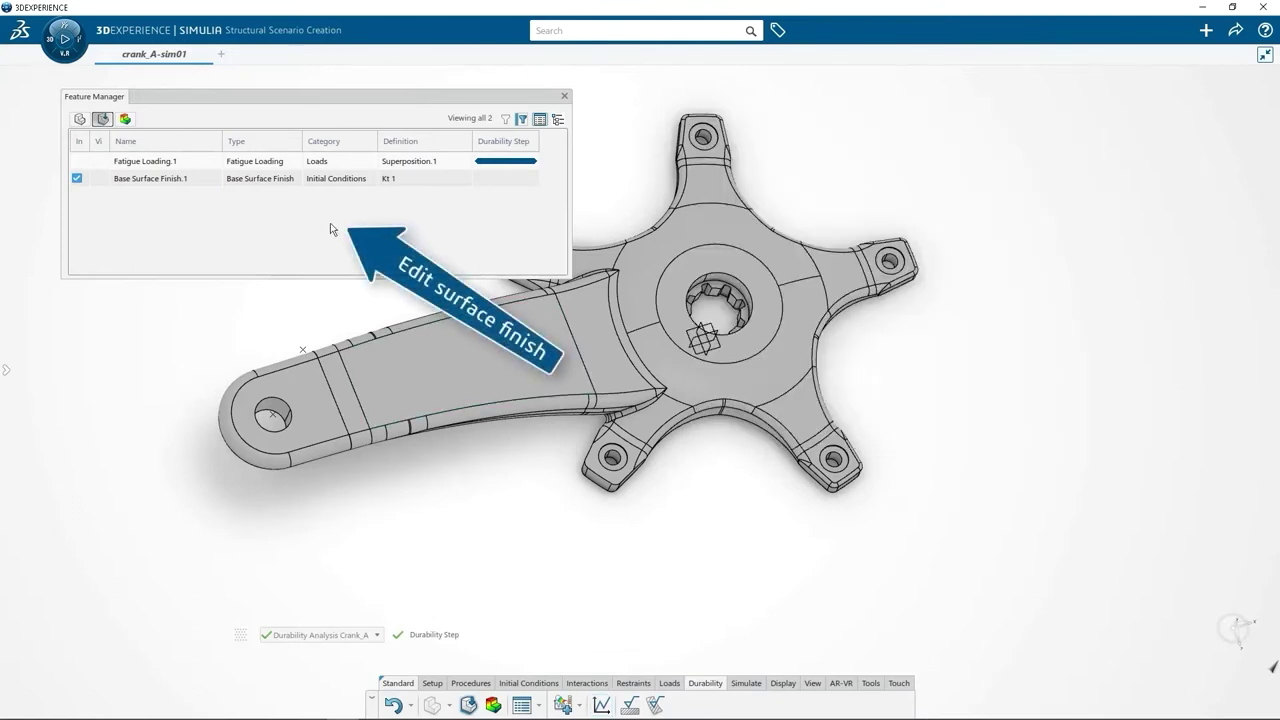
Set the base surface finish to Juvinall 1967 (steel) with As forged quality, and close the Feature Manager.
{"action": "right_click", "coordinate": [171, 181]}
{"action": "left_click", "coordinate": [203, 230]}
{"action": "left_click", "coordinate": [971, 152]}
{"action": "left_click", "coordinate": [975, 191]}
{"action": "left_click", "coordinate": [970, 175]}
{"action": "left_click", "coordinate": [970, 238]}
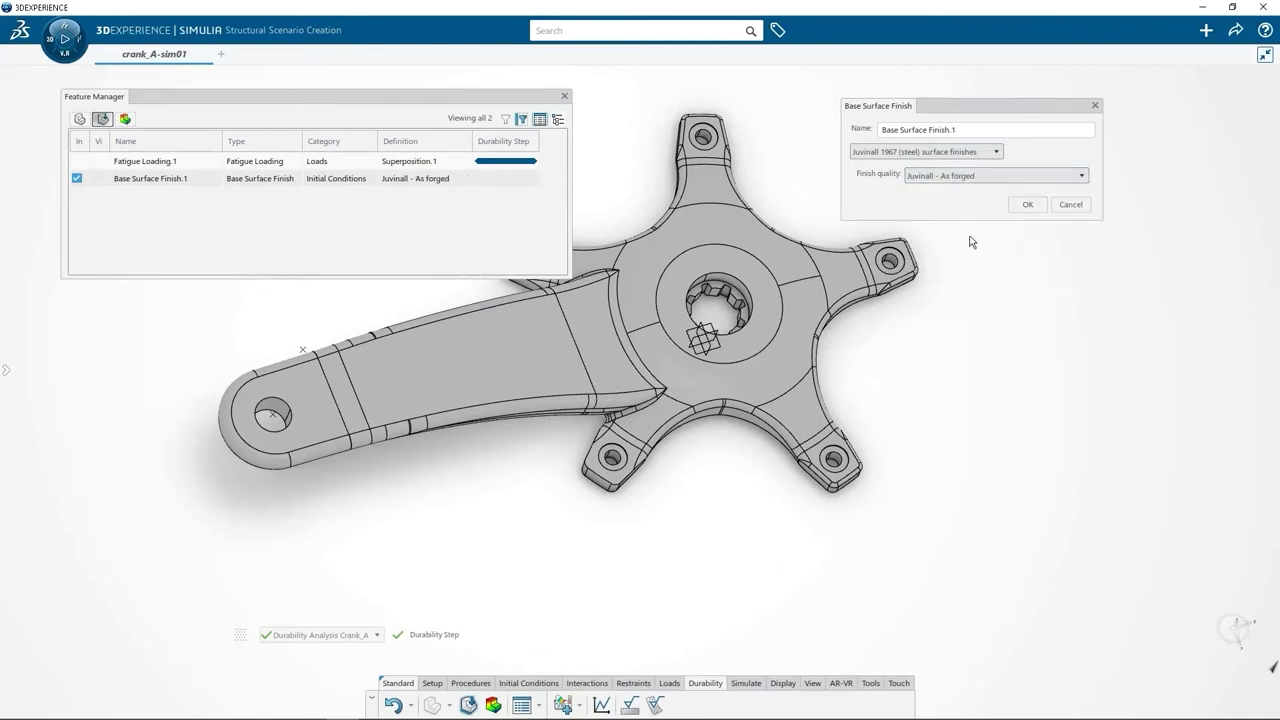
{"action": "left_click", "coordinate": [1026, 204]}
{"action": "left_click", "coordinate": [565, 98]}
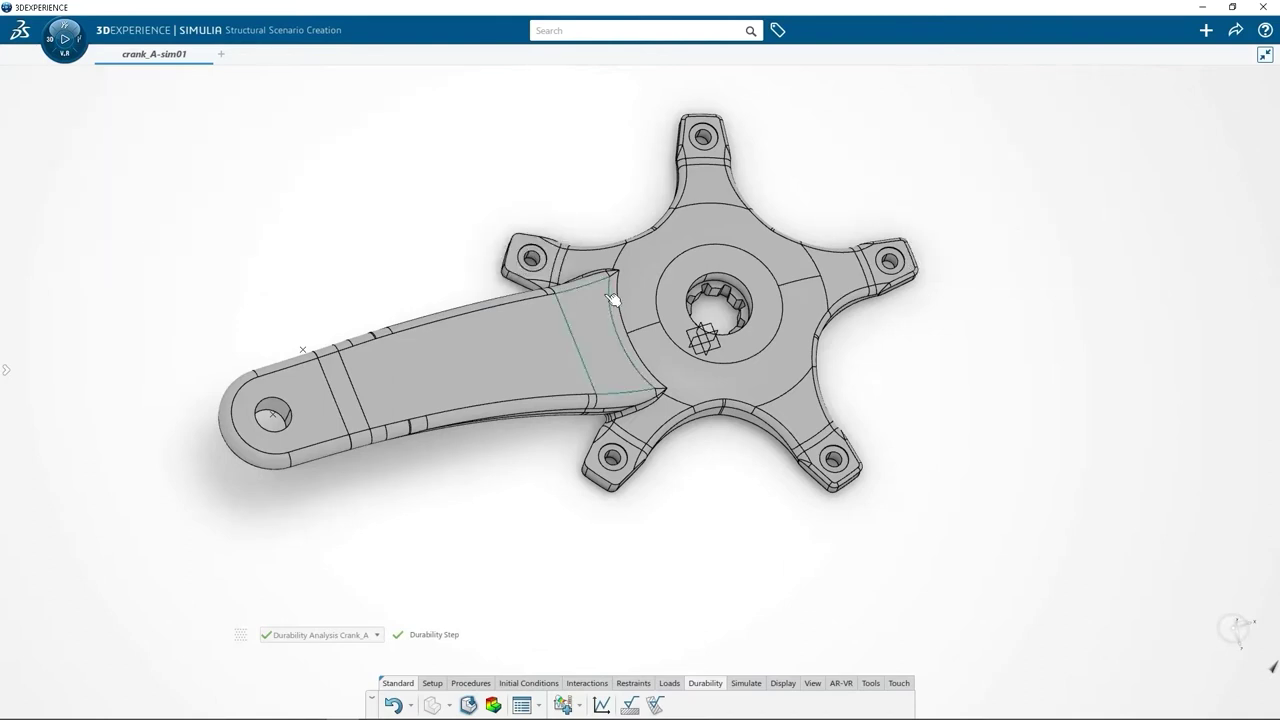
Run the durability simulation on 4 cores, generating the experience content.
{"action": "left_click", "coordinate": [748, 684]}
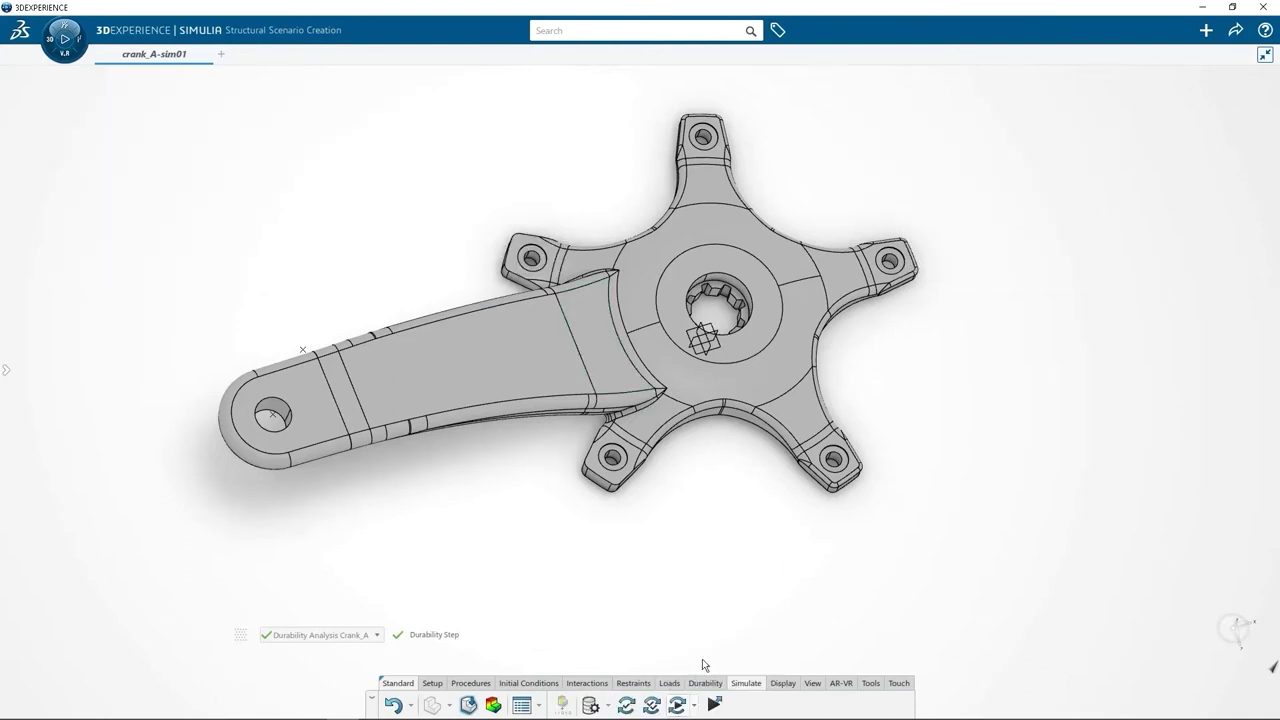
{"action": "left_click", "coordinate": [677, 704]}
{"action": "left_click", "coordinate": [912, 539]}
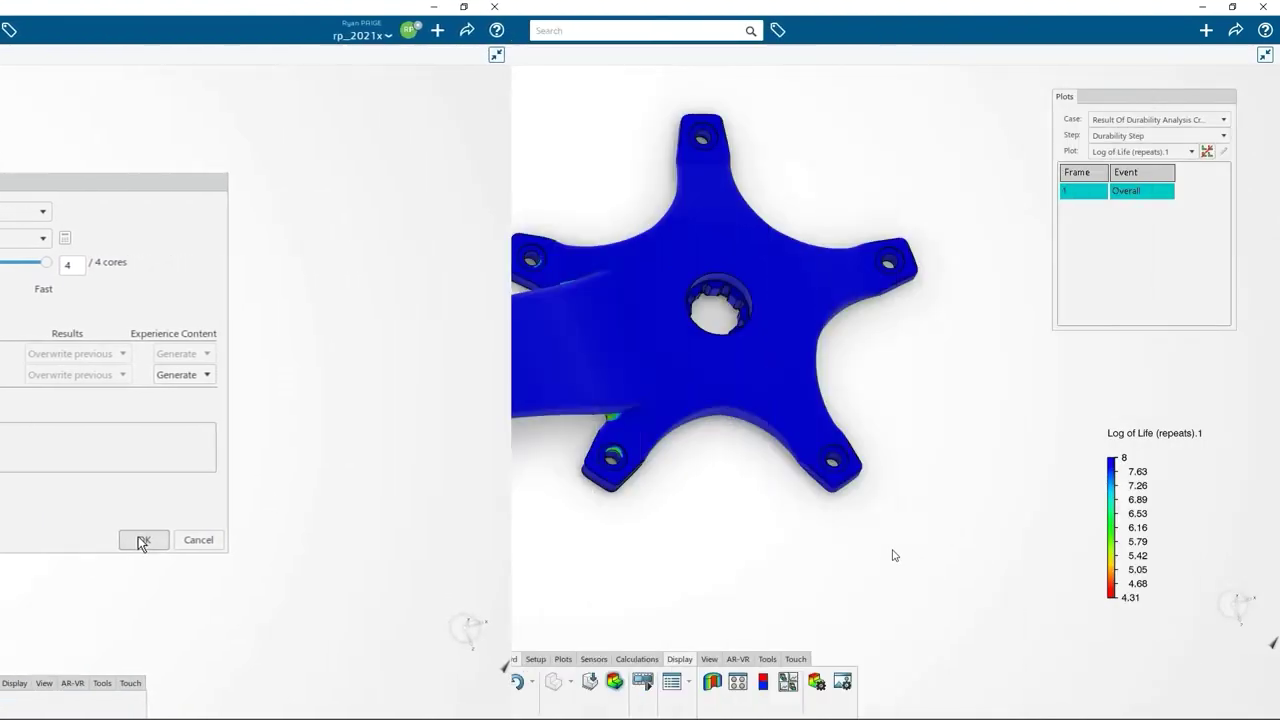
Examine the Log of Life plot, locate its global minimum on the crank, and remove the extremum label.
{"action": "middle_click_drag", "start_coordinate": [843, 551], "coordinate": [457, 497]}
{"action": "left_click", "coordinate": [763, 681]}
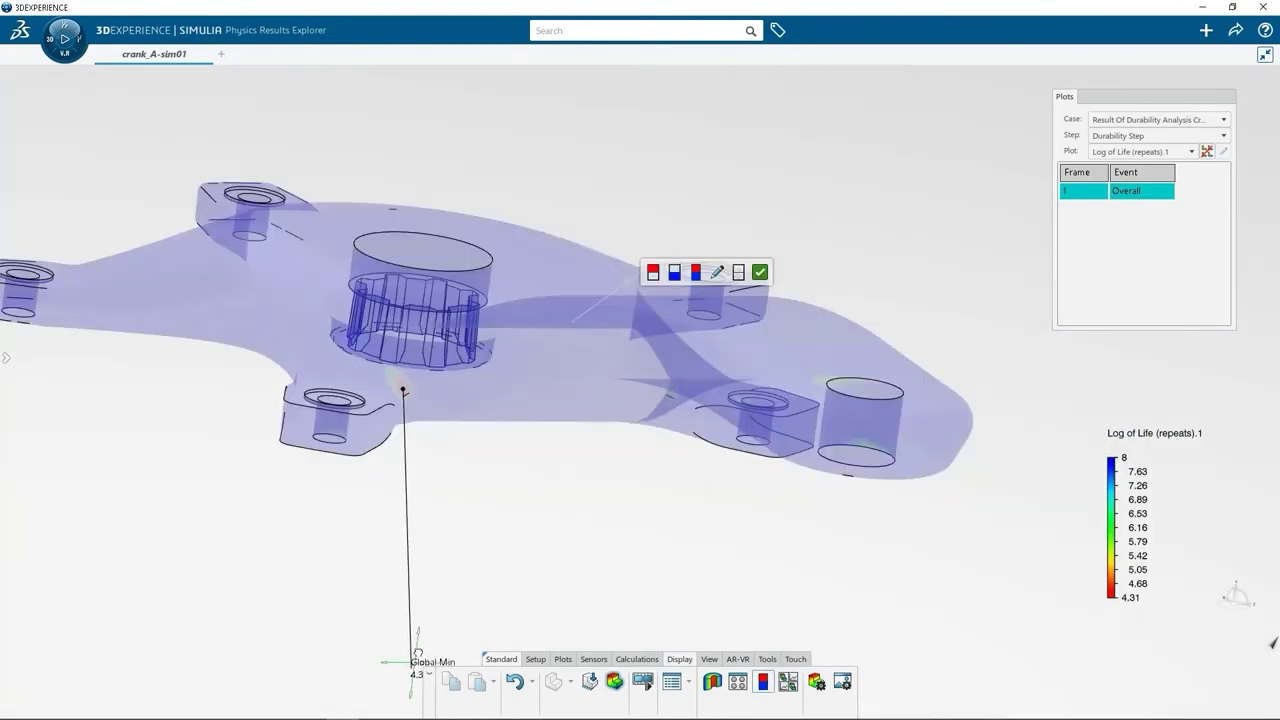
{"action": "left_click", "coordinate": [580, 486]}
{"action": "middle_click_drag", "start_coordinate": [407, 528], "coordinate": [418, 555]}
{"action": "left_click", "coordinate": [763, 681]}
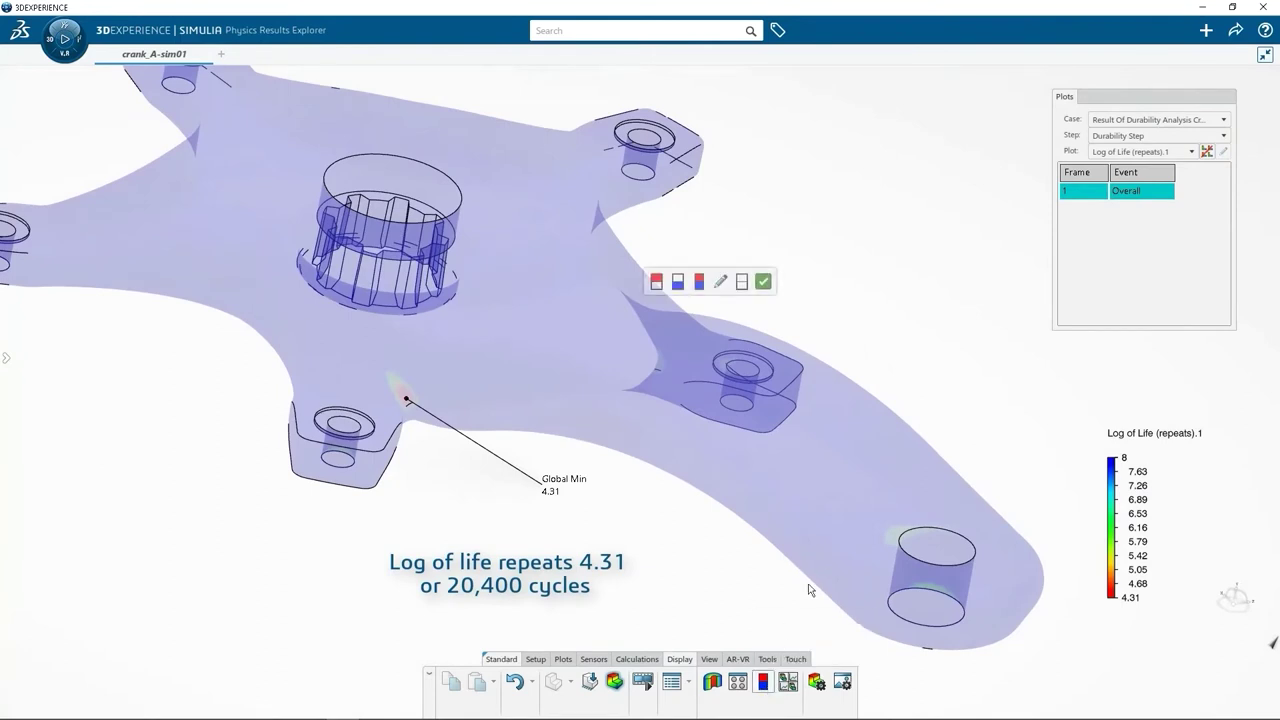
{"action": "left_click", "coordinate": [742, 283]}
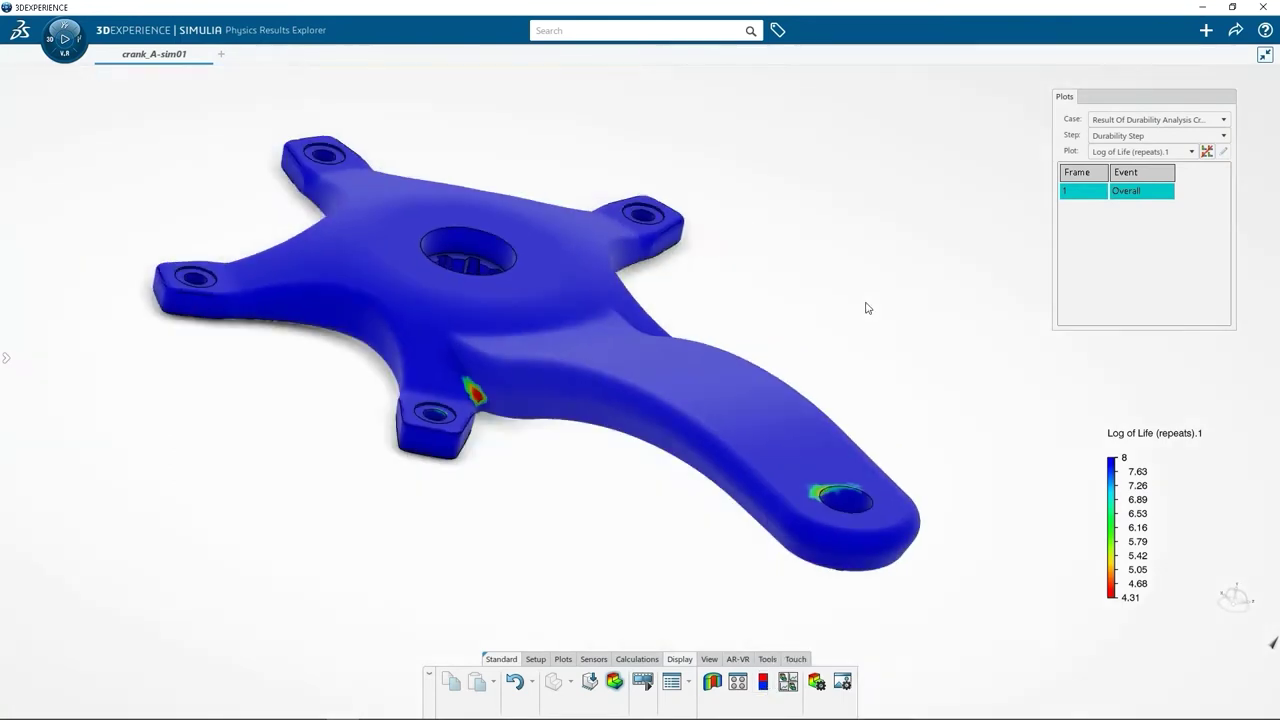
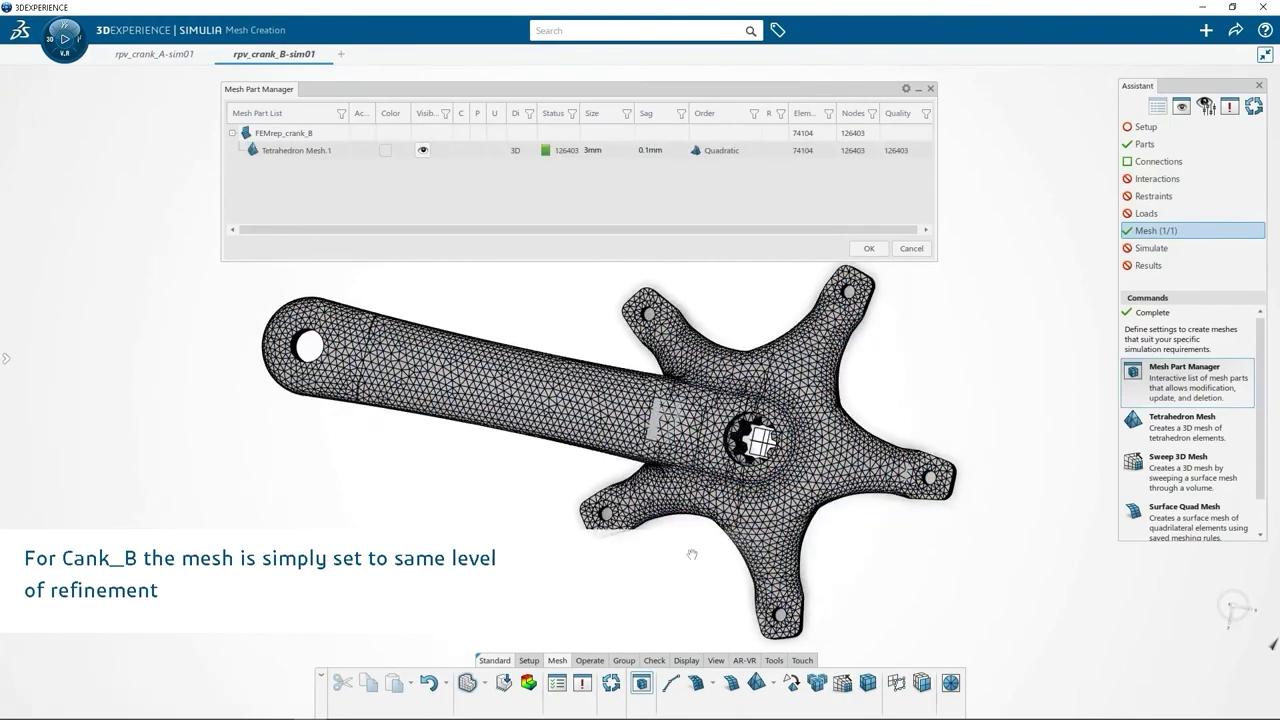
Accept the crank_B mesh settings and clamp the five bolt-hole faces at the ends of the spider arms.
{"action": "left_click", "coordinate": [869, 249]}
{"action": "middle_click_drag", "start_coordinate": [697, 530], "coordinate": [600, 390]}
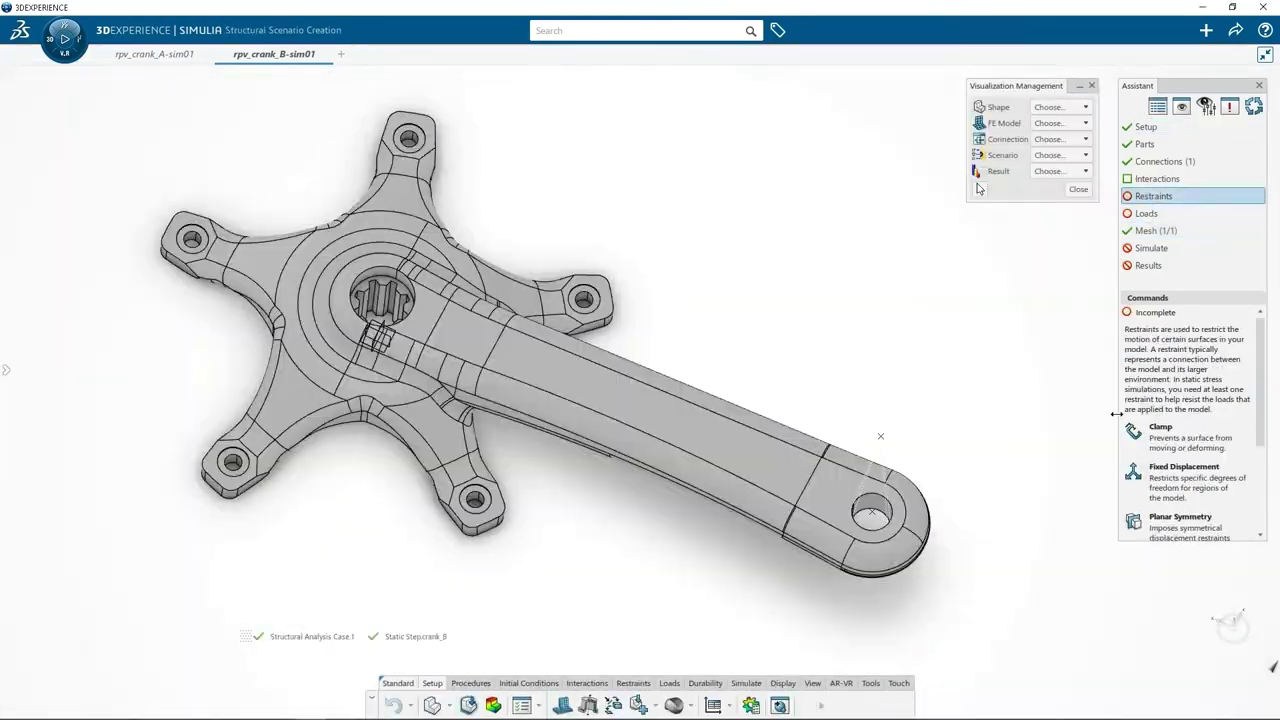
{"action": "left_click", "coordinate": [1160, 430]}
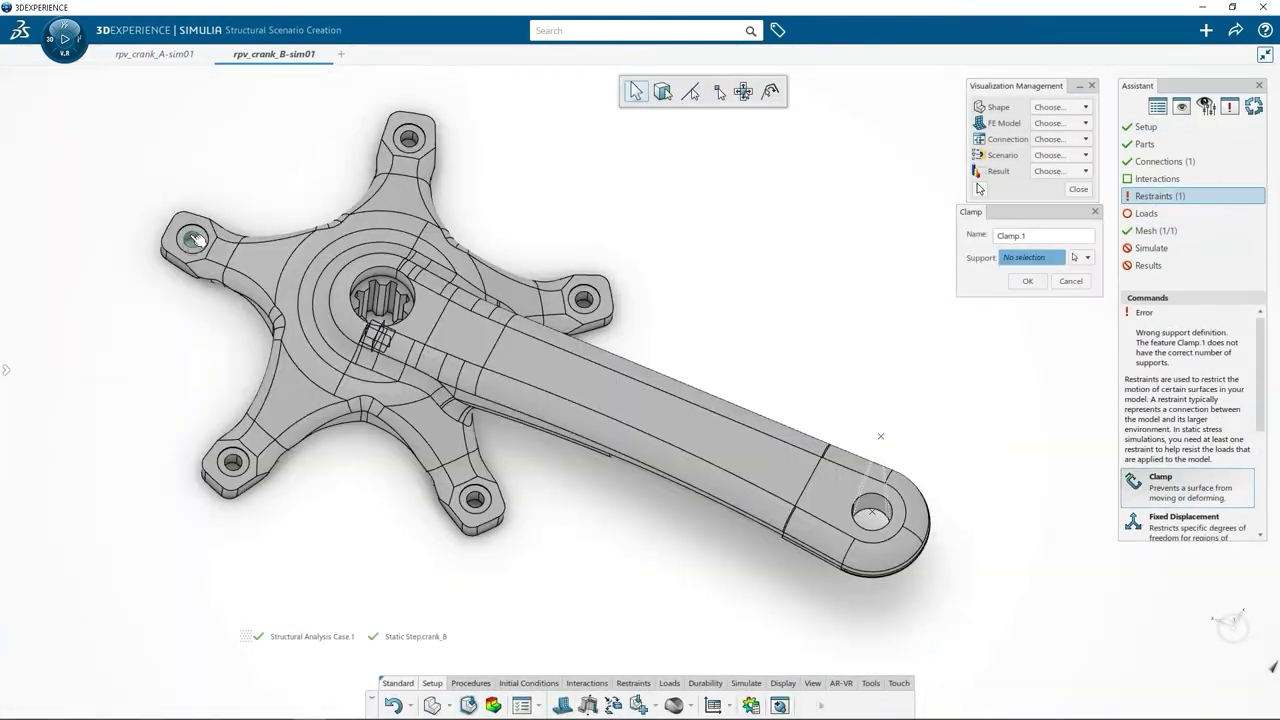
{"action": "left_click", "coordinate": [192, 240]}
{"action": "left_click", "coordinate": [408, 140]}
{"action": "left_click", "coordinate": [584, 300]}
{"action": "left_click", "coordinate": [475, 500]}
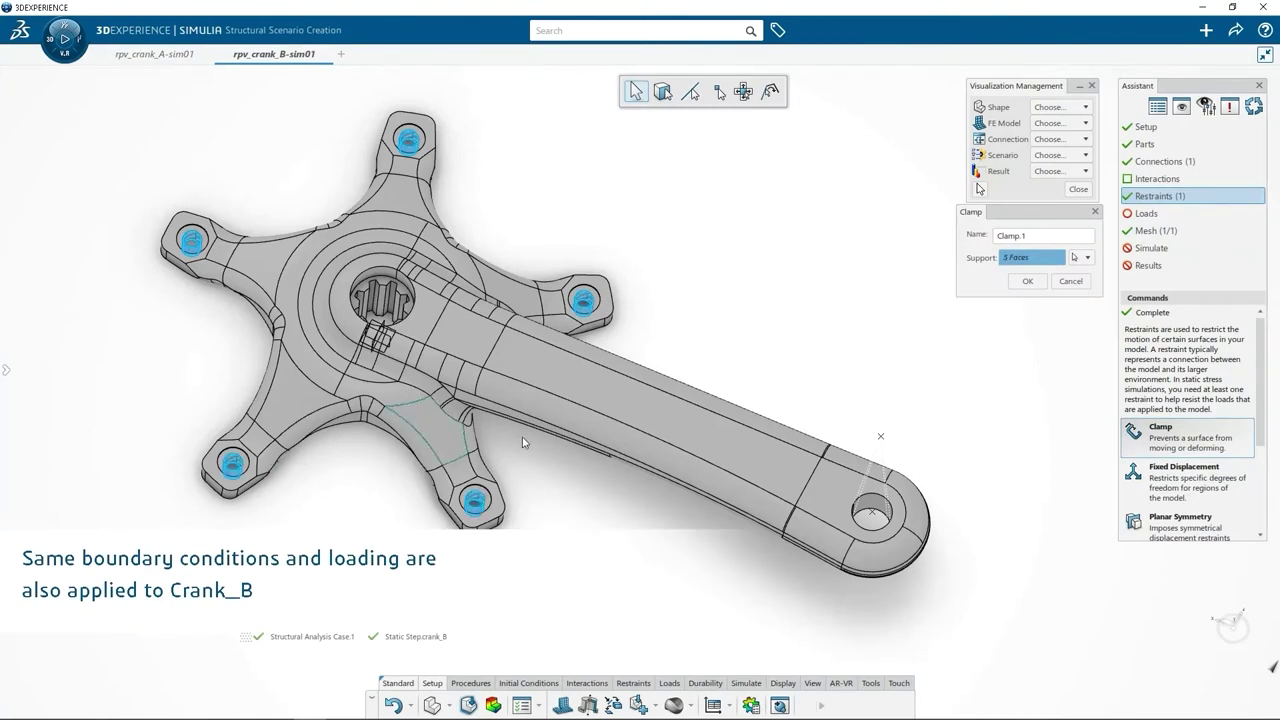
{"action": "left_click", "coordinate": [1027, 281]}
{"action": "left_click", "coordinate": [1078, 189]}
Apply a 250 lbf force in the global Z direction to the coupling at the crank_B pedal hole.
{"action": "left_click", "coordinate": [1146, 213]}
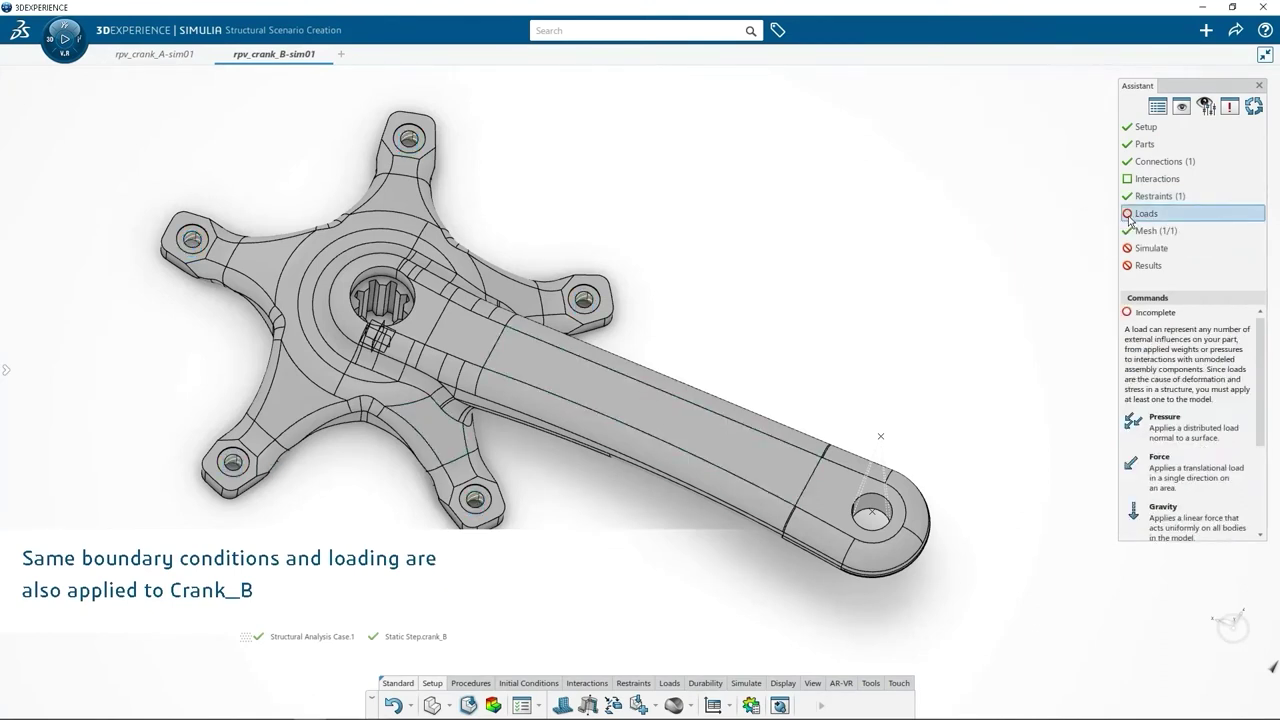
{"action": "left_click", "coordinate": [1163, 463]}
{"action": "left_click", "coordinate": [995, 210]}
{"action": "type", "text": "250lbf"}
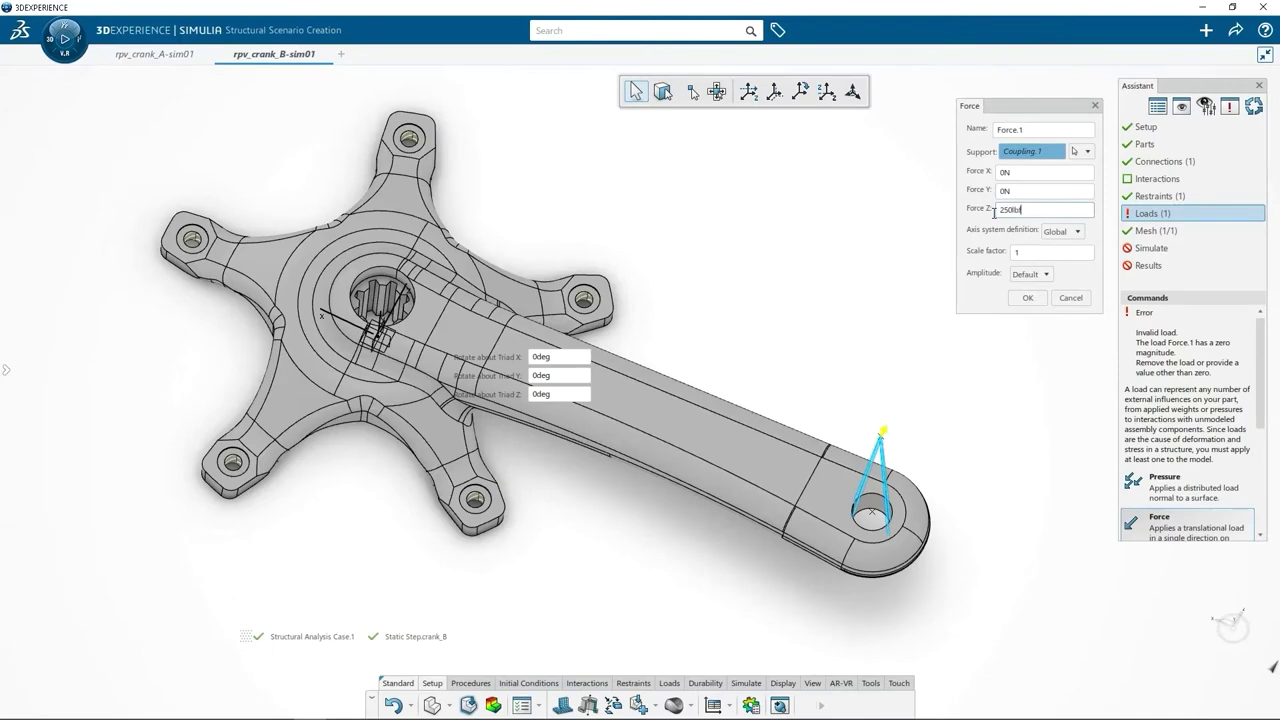
{"action": "left_click", "coordinate": [1025, 297]}
{"action": "middle_click_drag", "start_coordinate": [625, 430], "coordinate": [409, 334]}
Run the structural simulation of crank_B and examine the Von Mises stress plot on both sides of the crank.
{"action": "left_click", "coordinate": [1143, 250]}
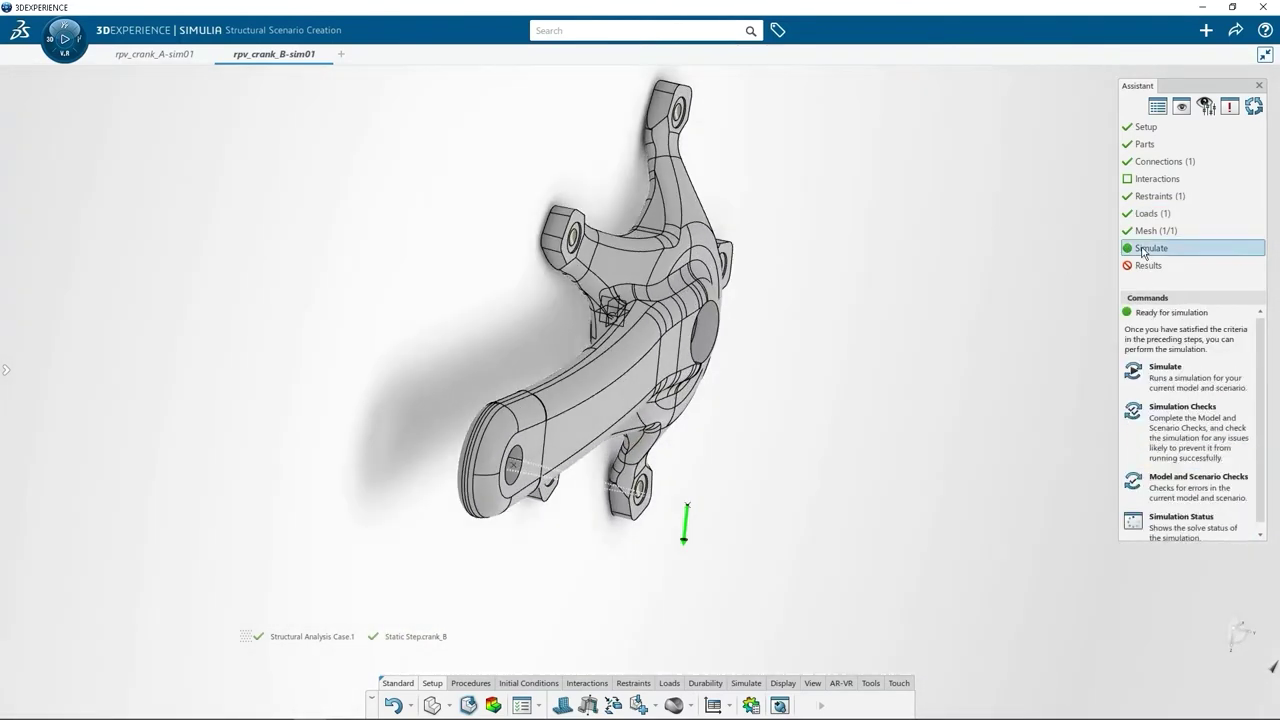
{"action": "left_click", "coordinate": [1134, 372]}
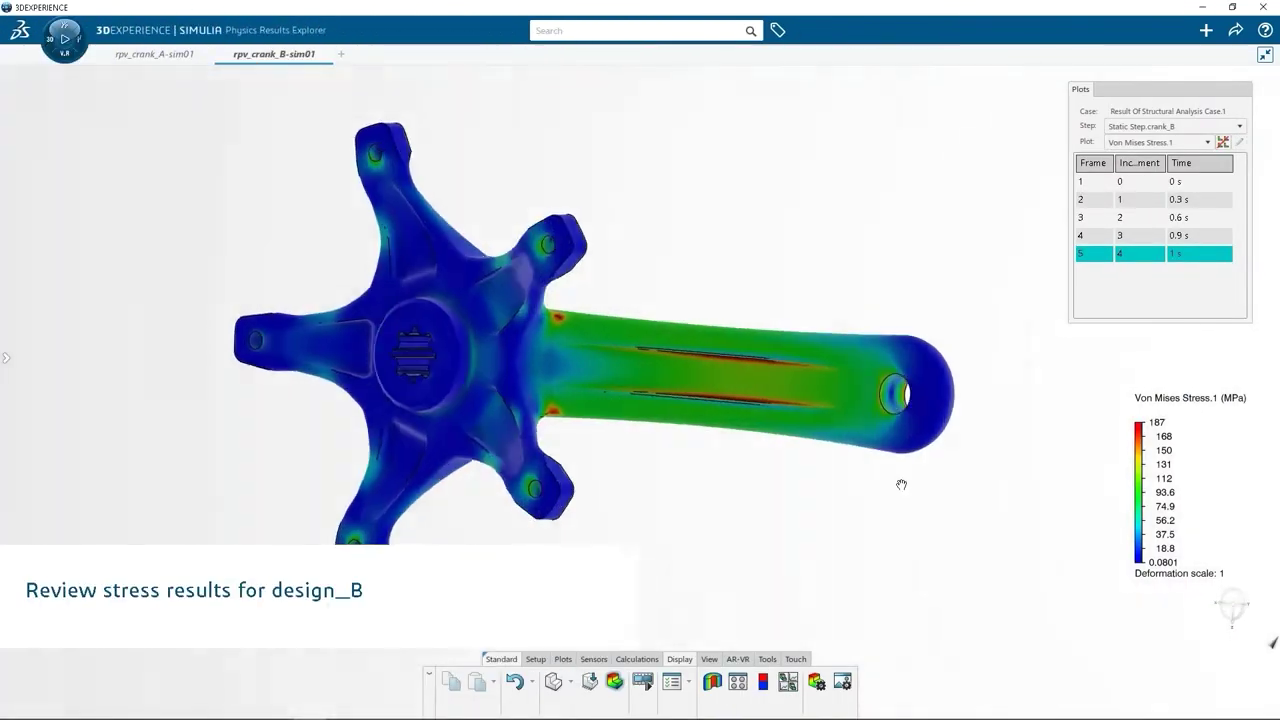
{"action": "middle_click_drag", "start_coordinate": [903, 483], "coordinate": [426, 480]}
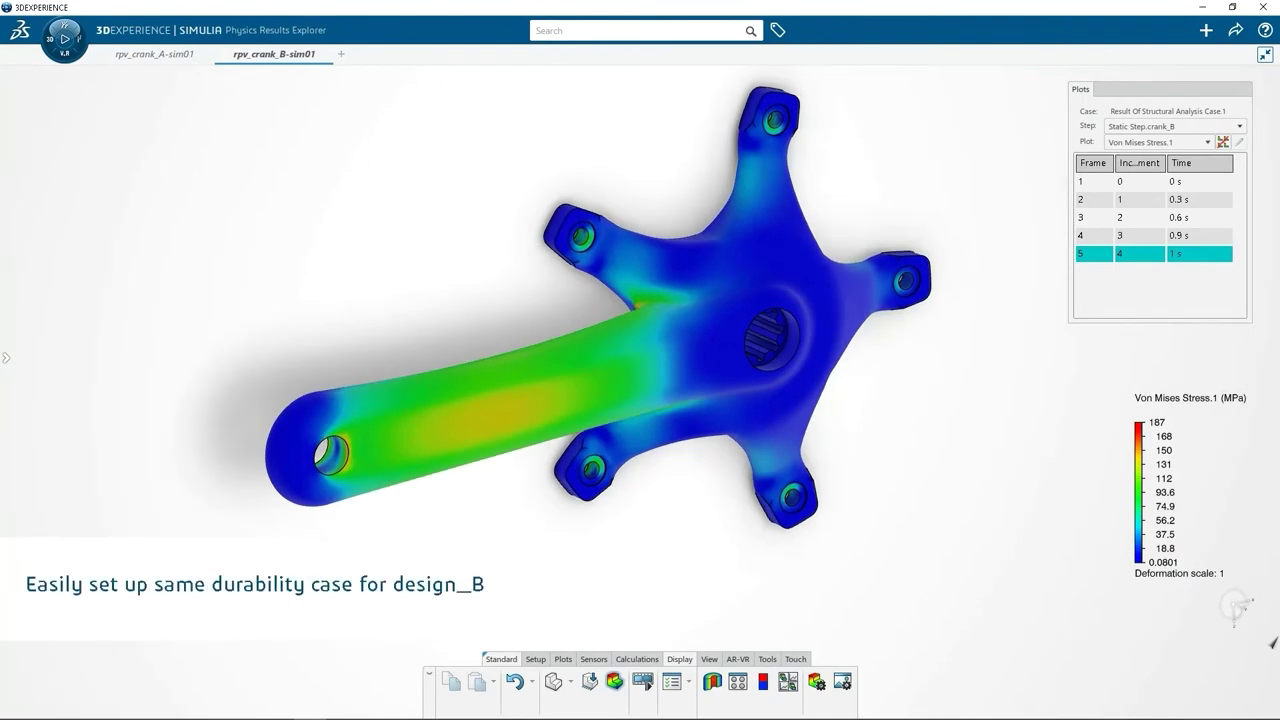
Return to the structural scenario and create a durability analysis case named Durability Analysis Crank_B.
{"action": "left_click", "coordinate": [591, 681]}
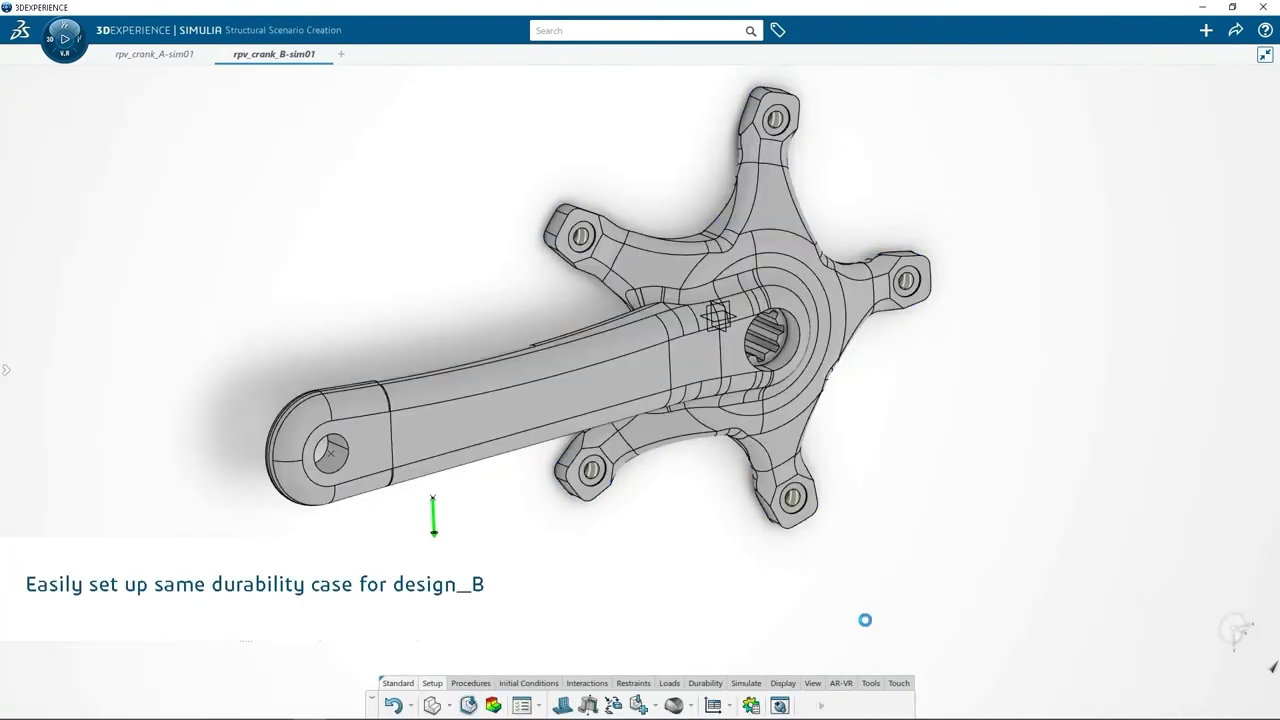
{"action": "left_click", "coordinate": [708, 684]}
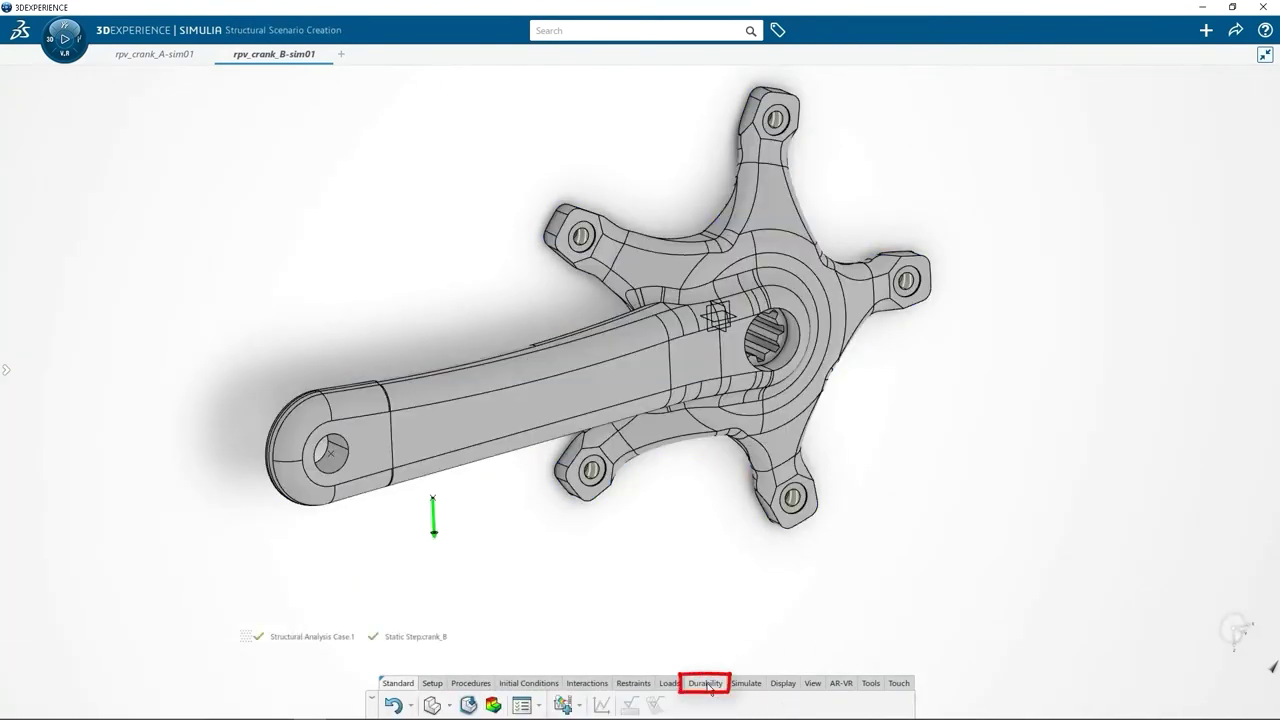
{"action": "left_click", "coordinate": [563, 705]}
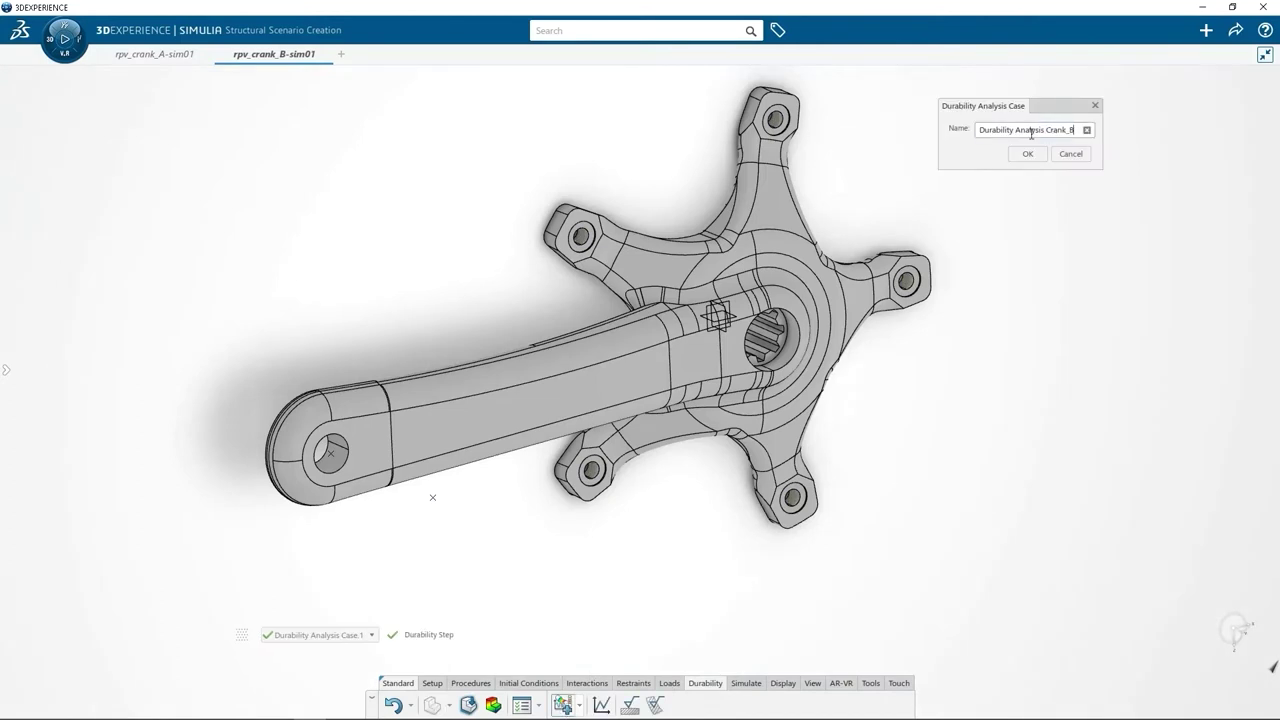
{"action": "type", "text": "Crank_B"}
{"action": "key", "text": "Return"}
Define a superposition fatigue loading from the last increment of Static Step.crank_B with signal values 0,1.
{"action": "left_click", "coordinate": [601, 705]}
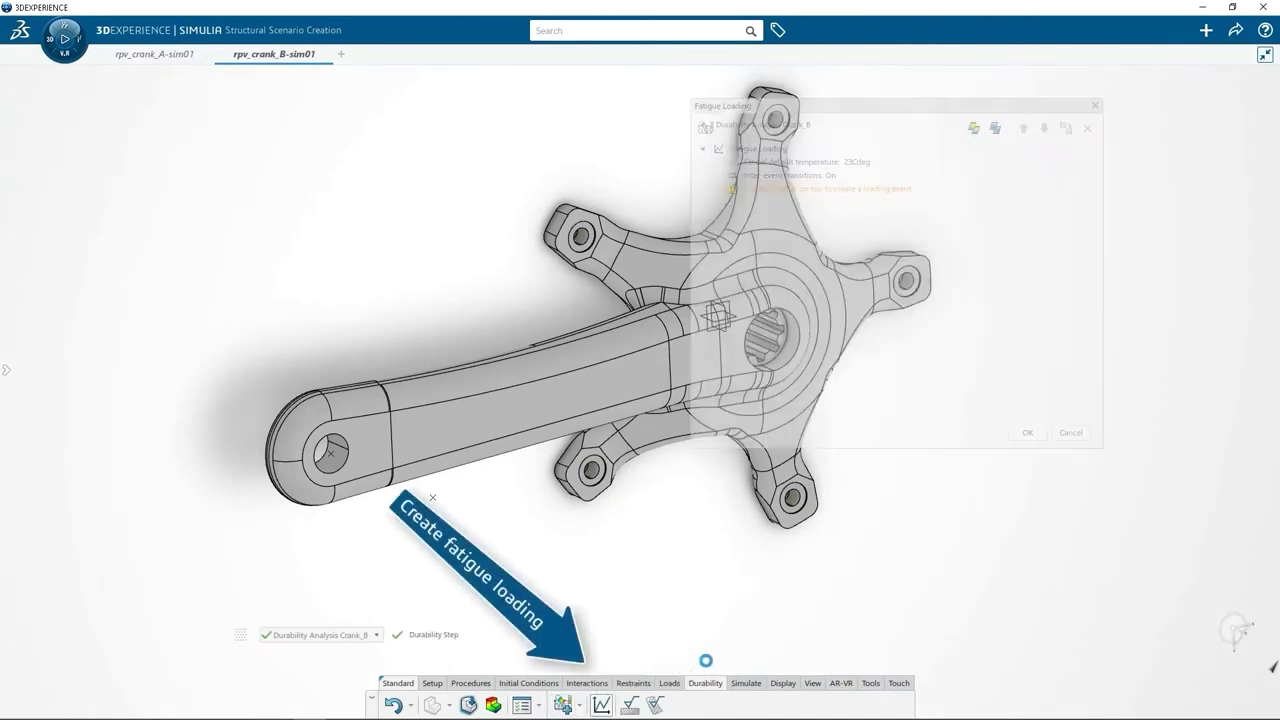
{"action": "left_click", "coordinate": [995, 128]}
{"action": "right_click", "coordinate": [776, 188]}
{"action": "left_click", "coordinate": [787, 194]}
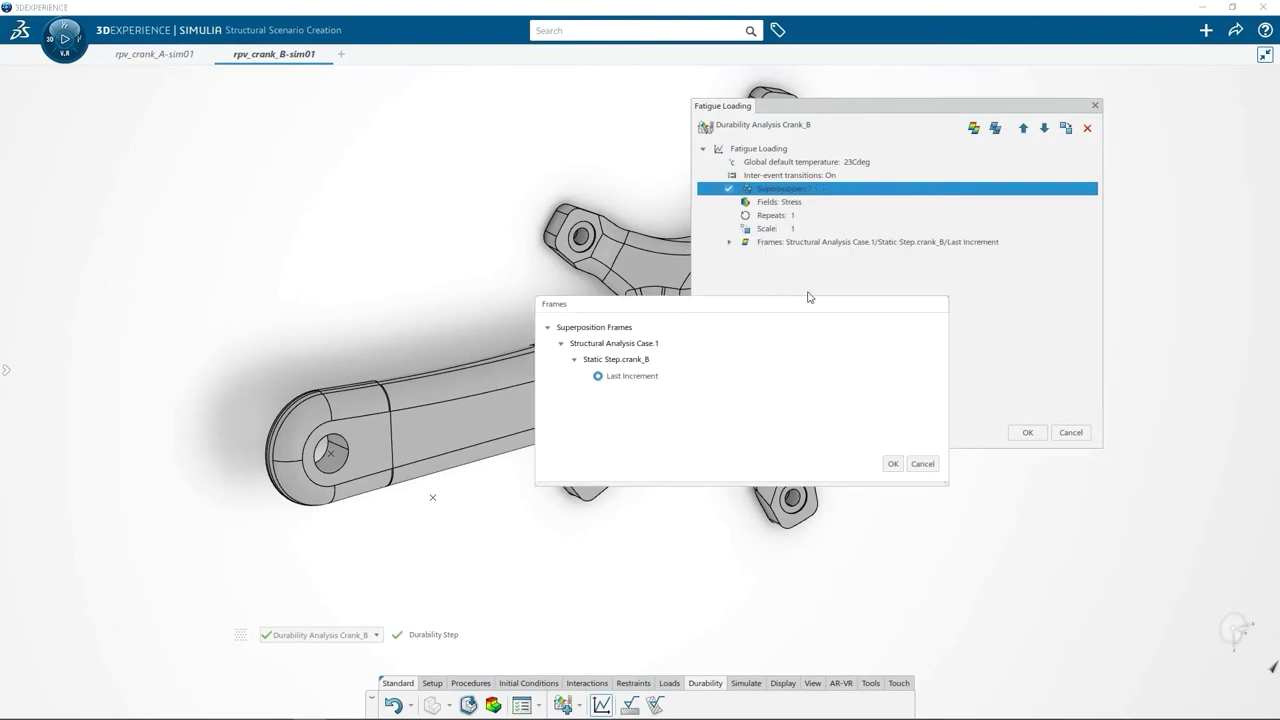
{"action": "left_click", "coordinate": [888, 463]}
{"action": "right_click", "coordinate": [791, 243]}
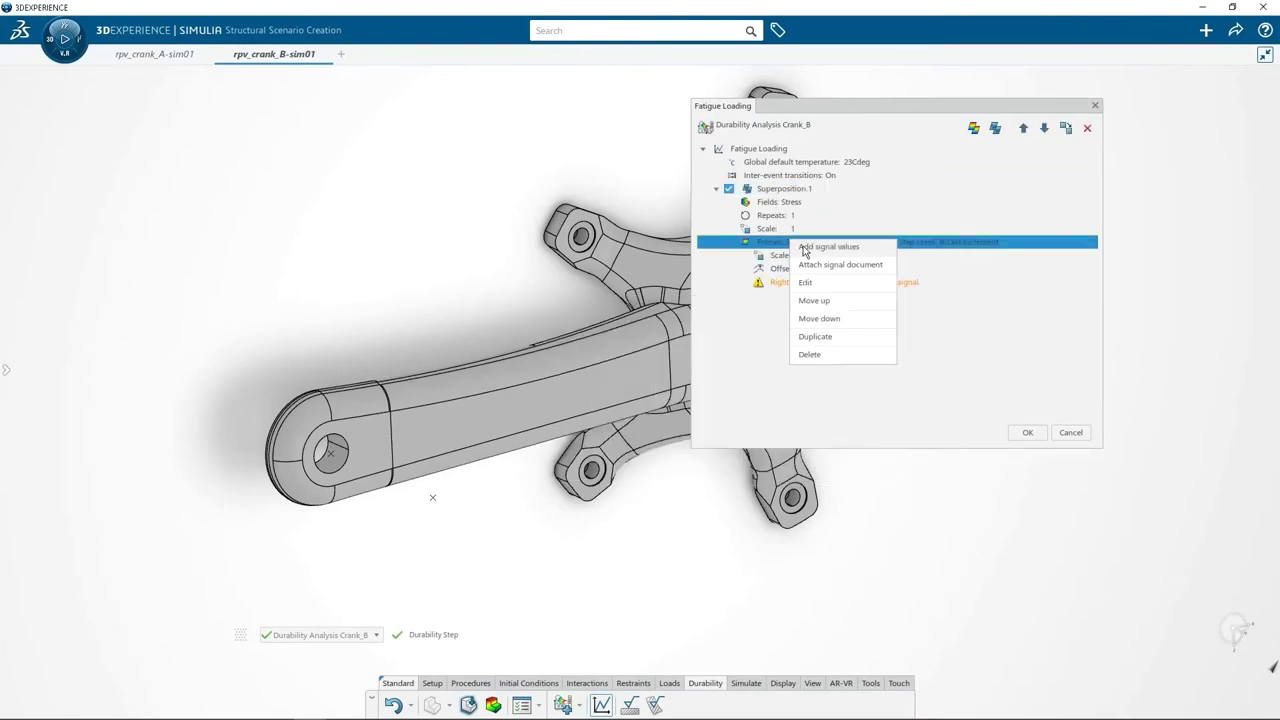
{"action": "left_click", "coordinate": [804, 247]}
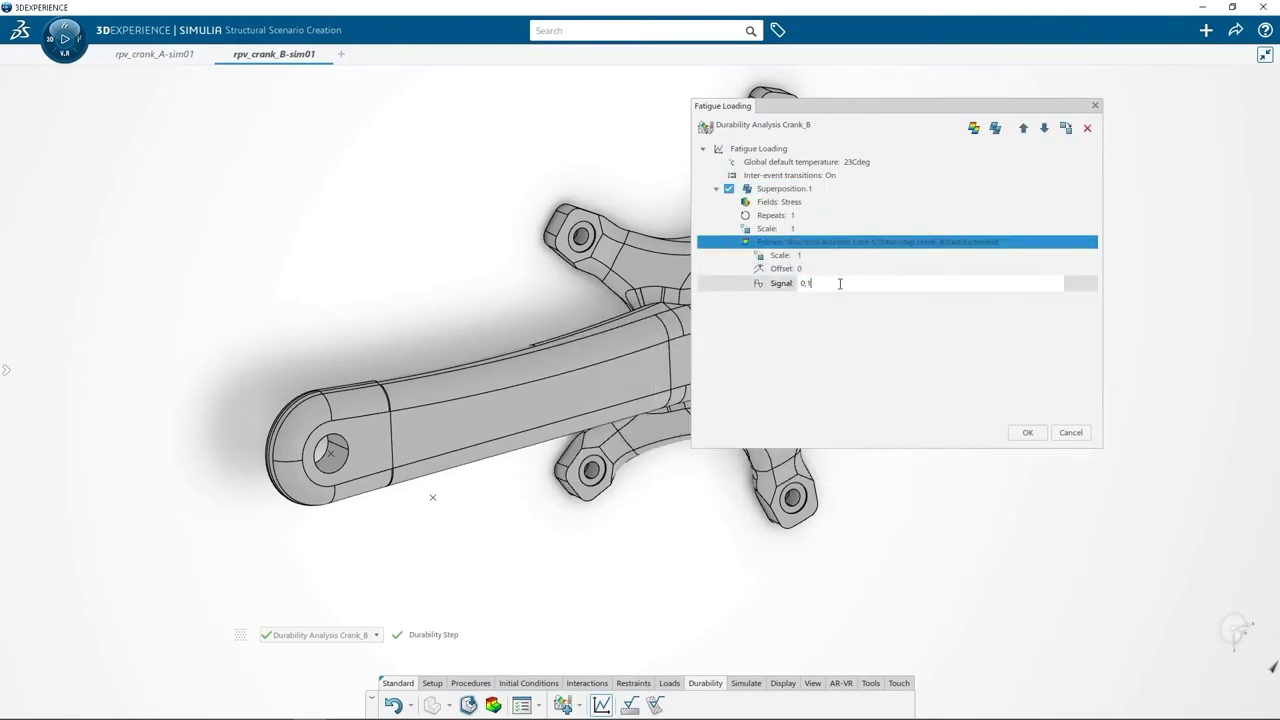
{"action": "left_click", "coordinate": [1027, 432]}
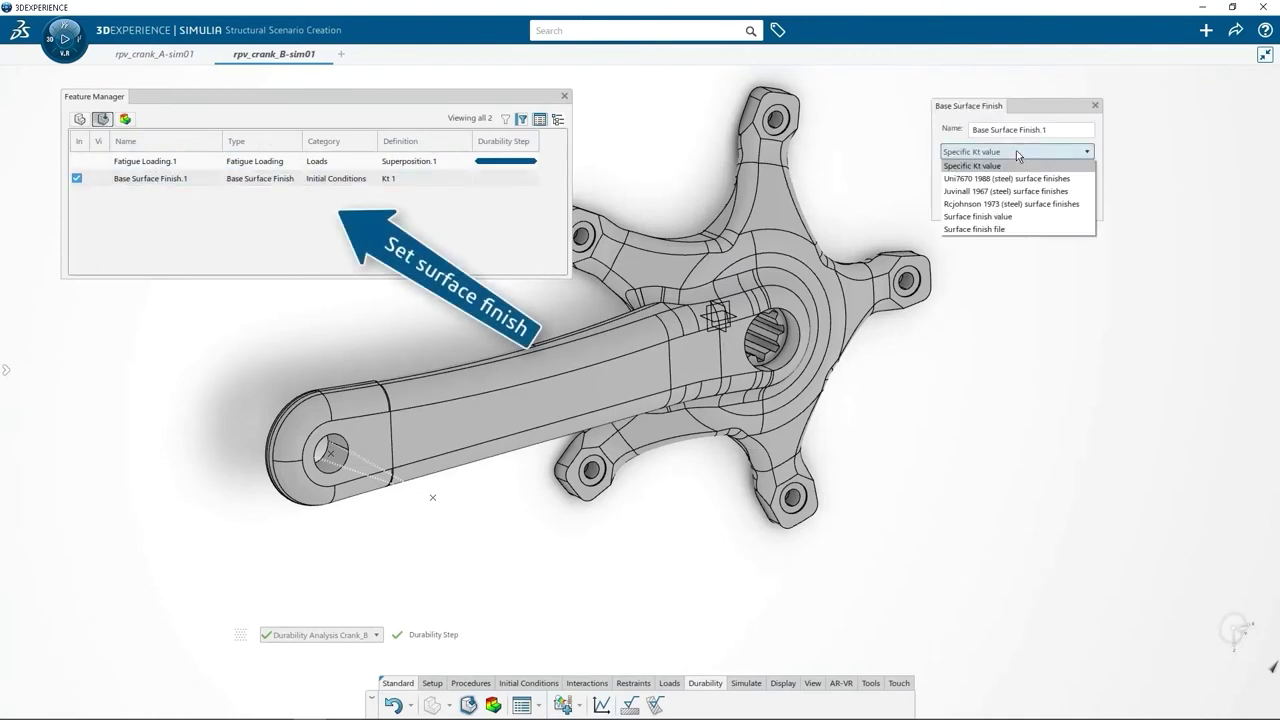
Set the base surface finish to the same steel finish definition used for crank_A, and close the Feature Manager.
{"action": "left_click", "coordinate": [1016, 150]}
{"action": "left_click", "coordinate": [1040, 172]}
{"action": "left_click", "coordinate": [1075, 222]}
{"action": "left_click", "coordinate": [565, 96]}
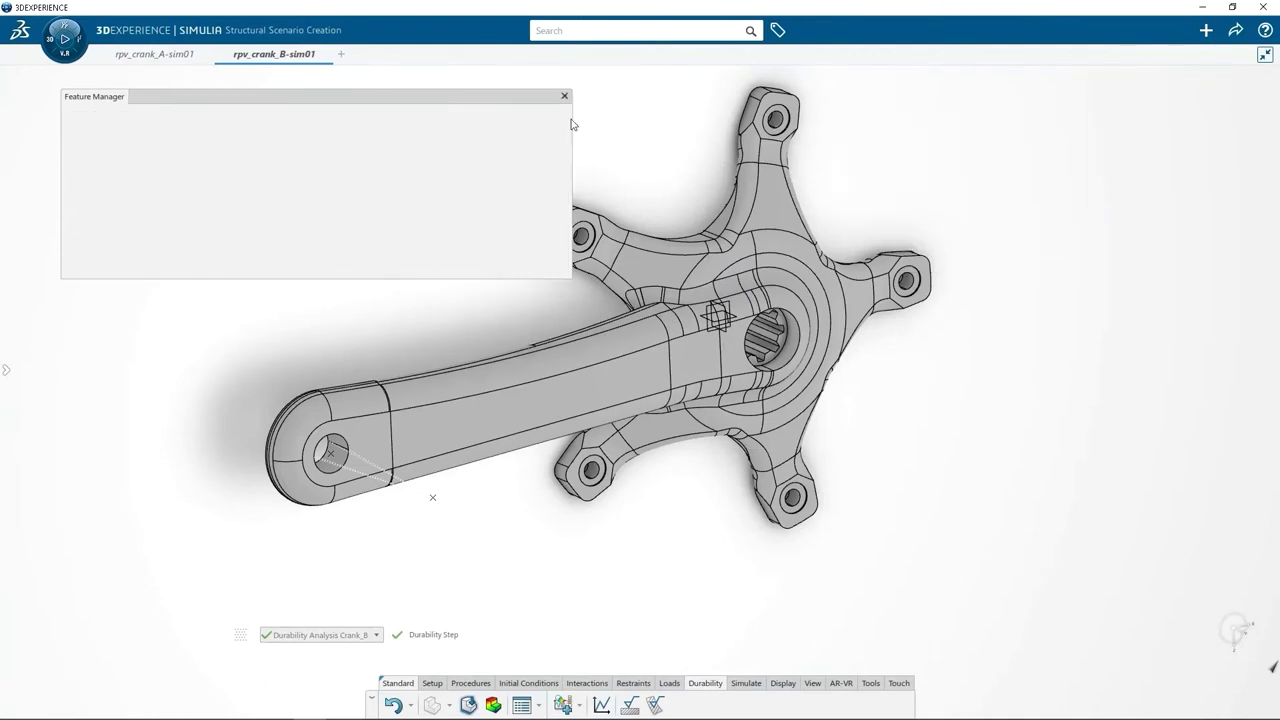
Run Durability Analysis Crank_B locally on 4 cores, generating the experience content.
{"action": "left_click", "coordinate": [746, 683]}
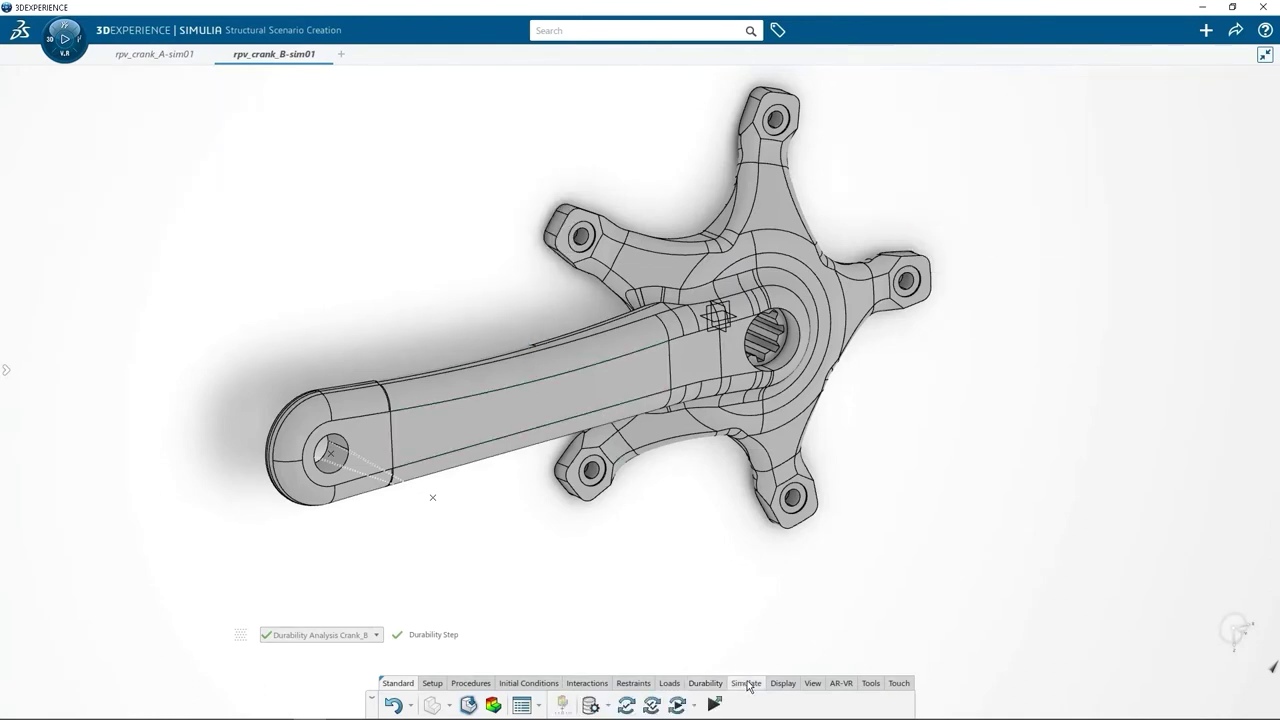
{"action": "left_click", "coordinate": [677, 706]}
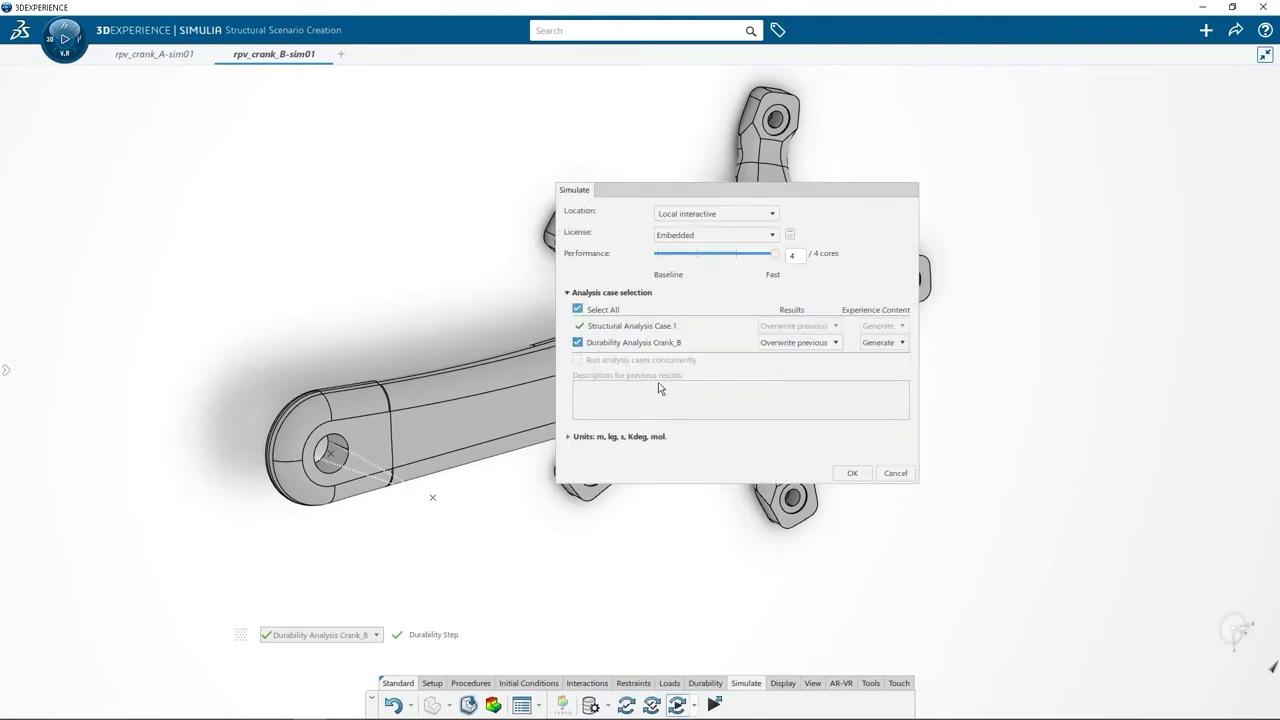
{"action": "left_click", "coordinate": [851, 474]}
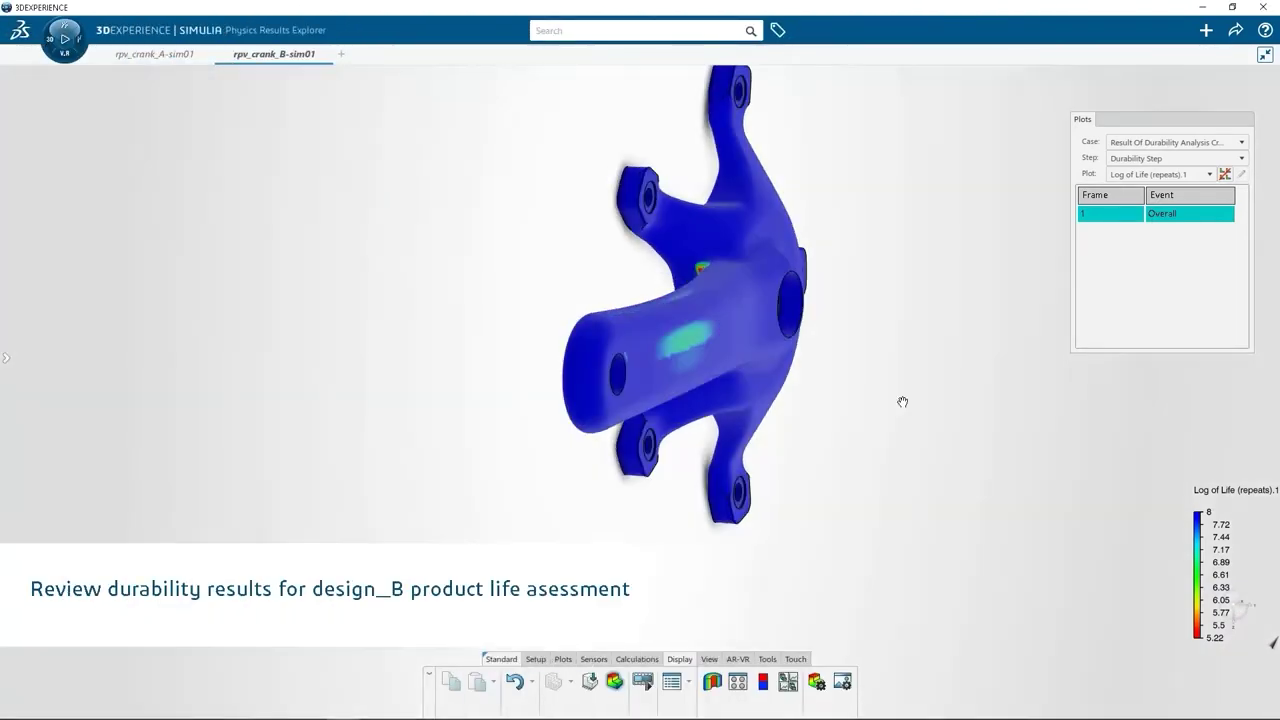
Examine the Log of Life plot of crank_B, locate its global minimum, and remove the extremum label.
{"action": "middle_click_drag", "start_coordinate": [902, 402], "coordinate": [651, 321]}
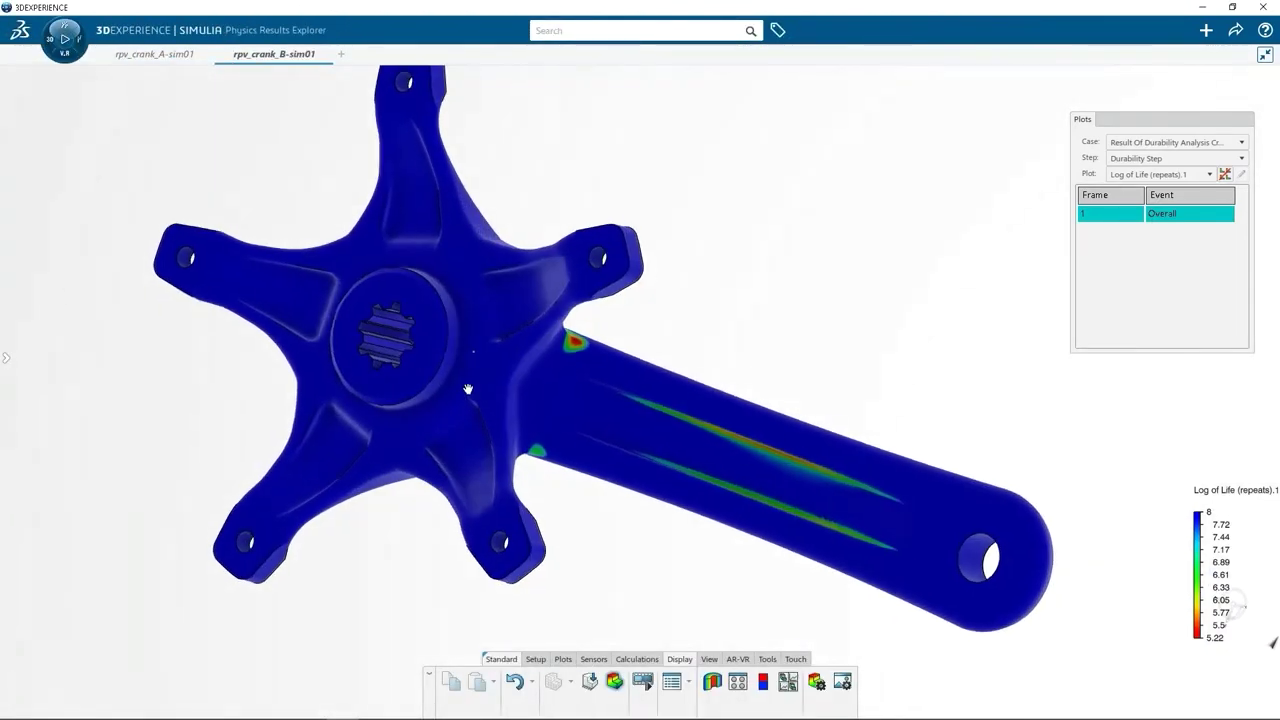
{"action": "left_click", "coordinate": [763, 681]}
{"action": "left_click", "coordinate": [799, 367]}
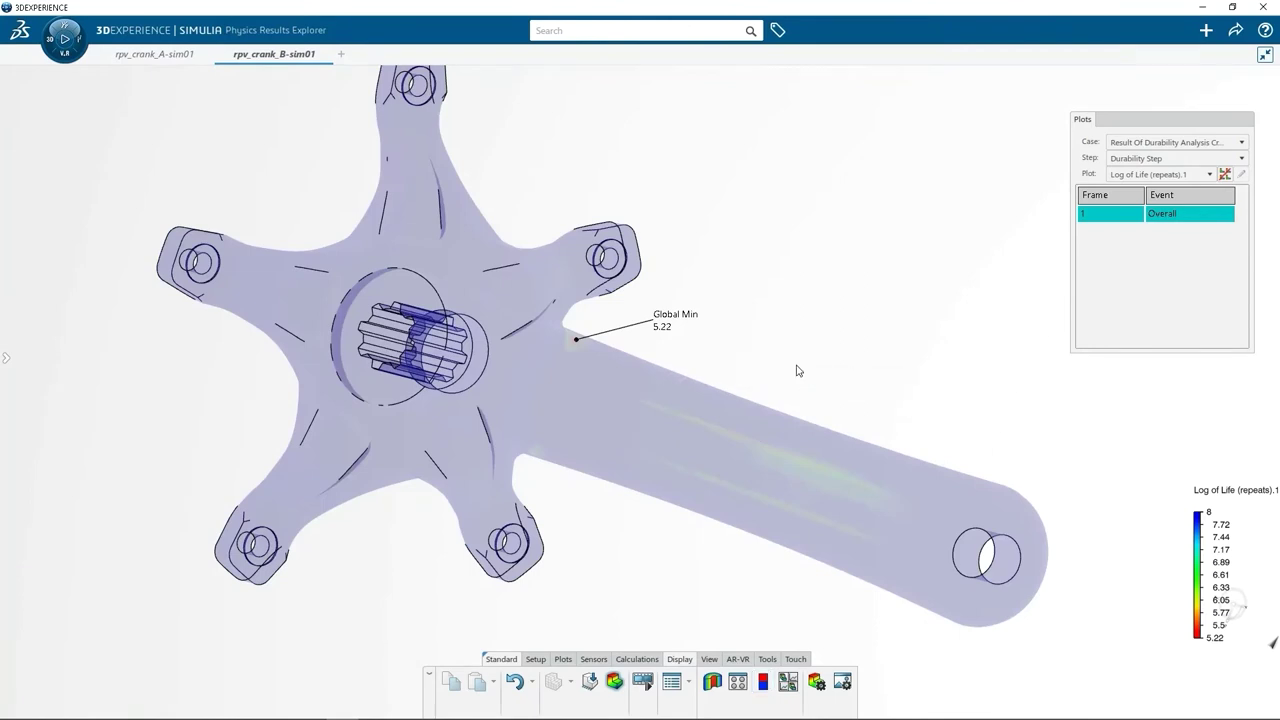
{"action": "mouse_move", "coordinate": [550, 405]}
{"action": "middle_mouse_down"}
{"action": "mouse_move", "coordinate": [516, 420]}
{"action": "mouse_move", "coordinate": [530, 402]}
{"action": "middle_mouse_up"}
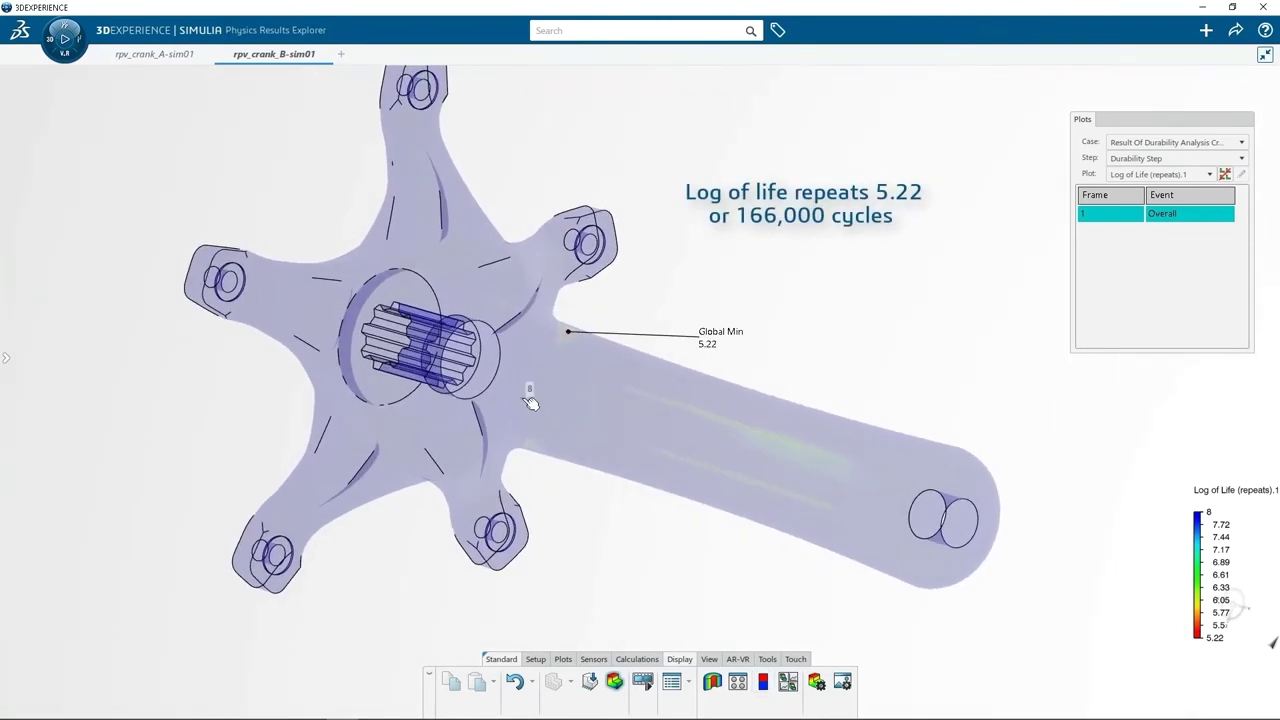
{"action": "left_click", "coordinate": [763, 681]}
{"action": "left_click", "coordinate": [769, 357]}
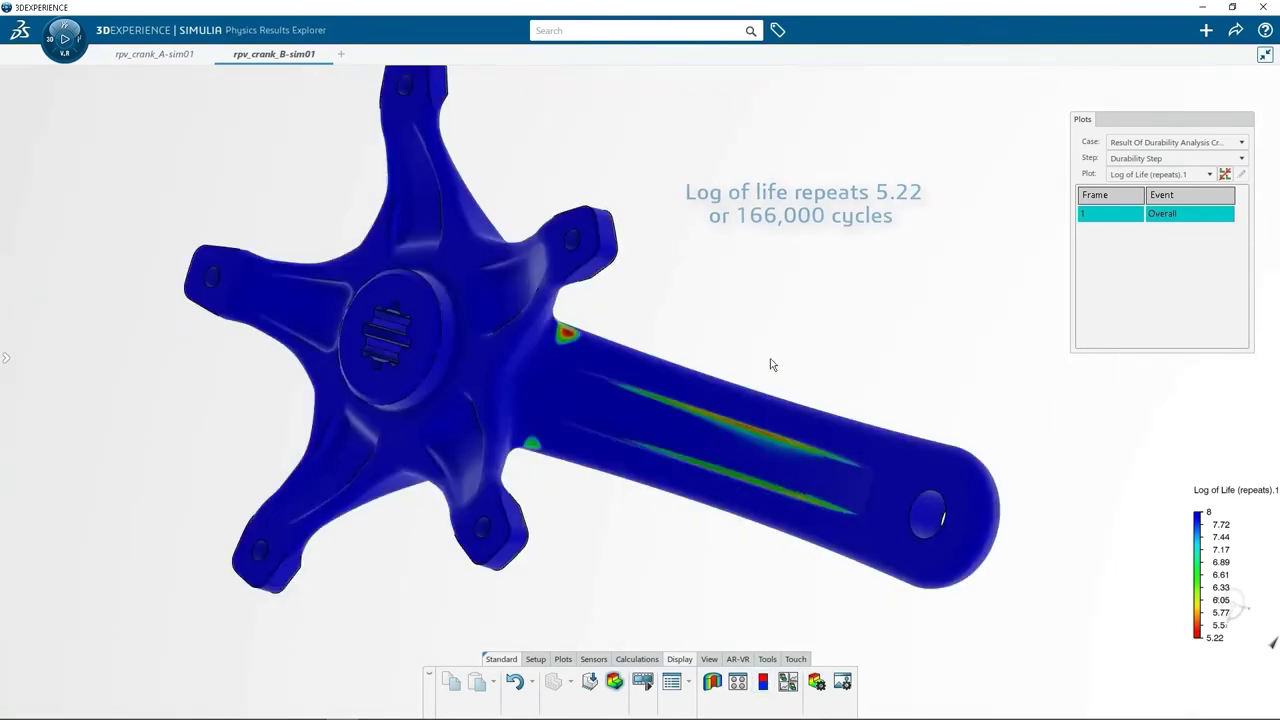
Start a customized results comparison with crank_A's Von Mises Stress.1 in the upper-left pane and its Log of Life (repeats).1 below.
{"action": "left_click", "coordinate": [788, 681]}
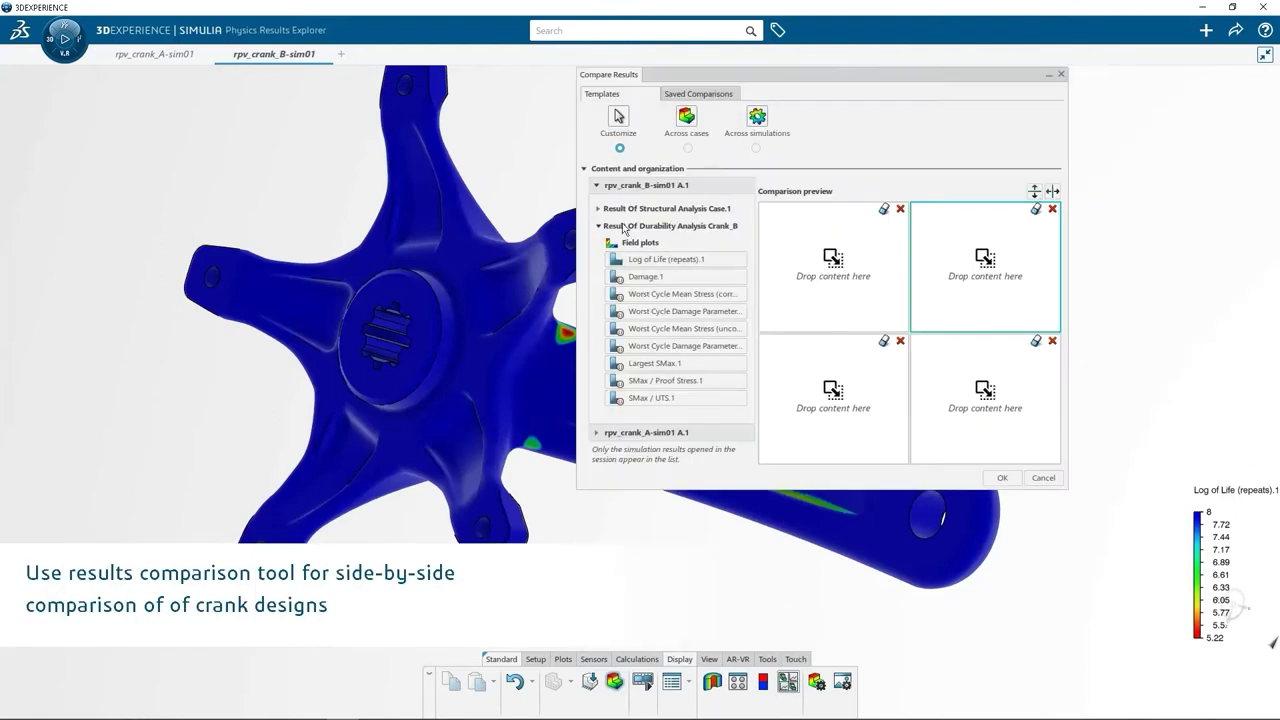
{"action": "left_click", "coordinate": [596, 431]}
{"action": "left_click_drag", "start_coordinate": [749, 330], "coordinate": [753, 446]}
{"action": "left_click_drag", "start_coordinate": [650, 382], "coordinate": [800, 300]}
{"action": "left_click", "coordinate": [597, 426]}
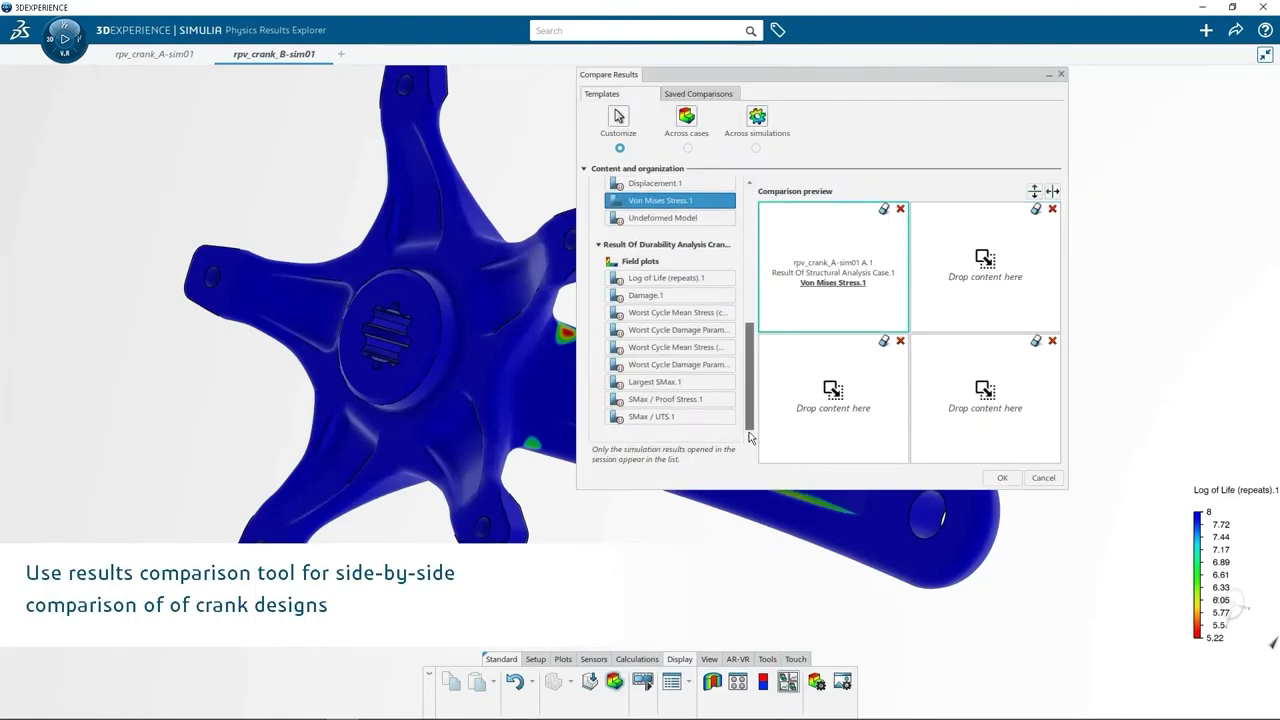
{"action": "left_click_drag", "start_coordinate": [665, 278], "coordinate": [847, 402]}
Add crank_B's Von Mises Stress.1 and Log of Life (repeats).1 beside the crank_A plots, and inspect the four-pane comparison.
{"action": "left_click_drag", "start_coordinate": [750, 380], "coordinate": [750, 244]}
{"action": "left_click", "coordinate": [598, 208]}
{"action": "left_click_drag", "start_coordinate": [660, 276], "coordinate": [978, 299]}
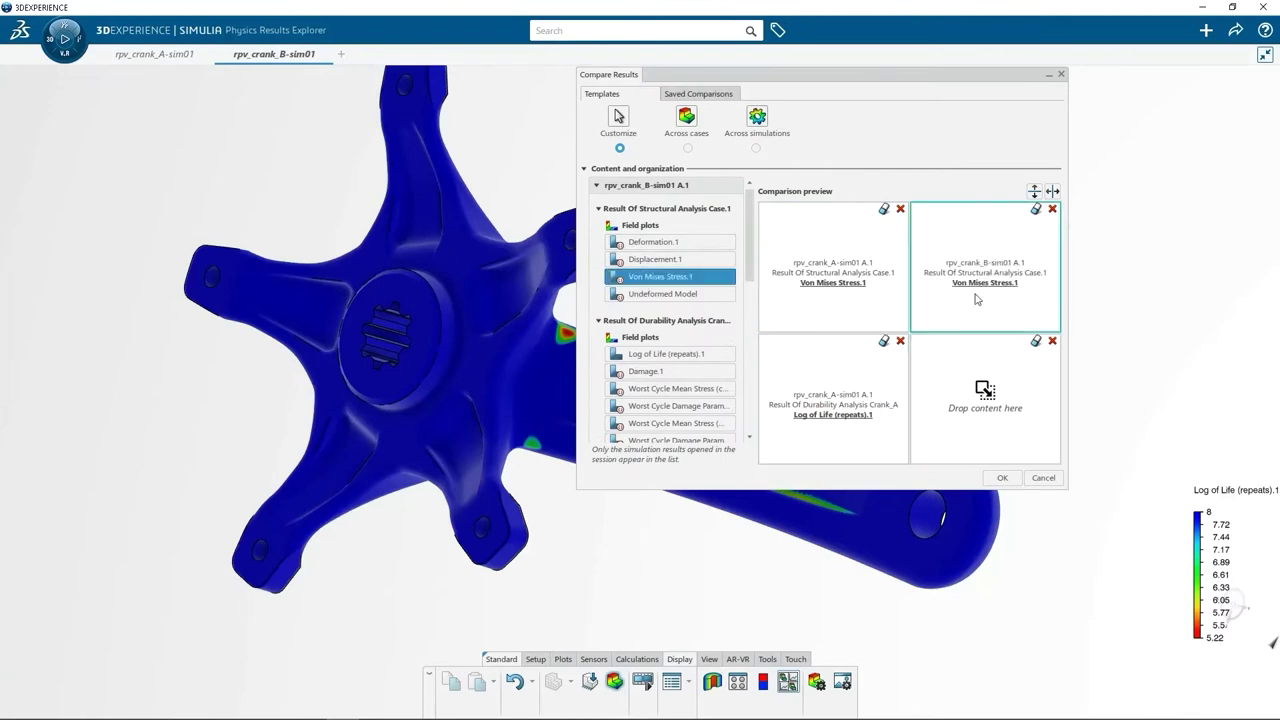
{"action": "left_click_drag", "start_coordinate": [665, 354], "coordinate": [992, 396]}
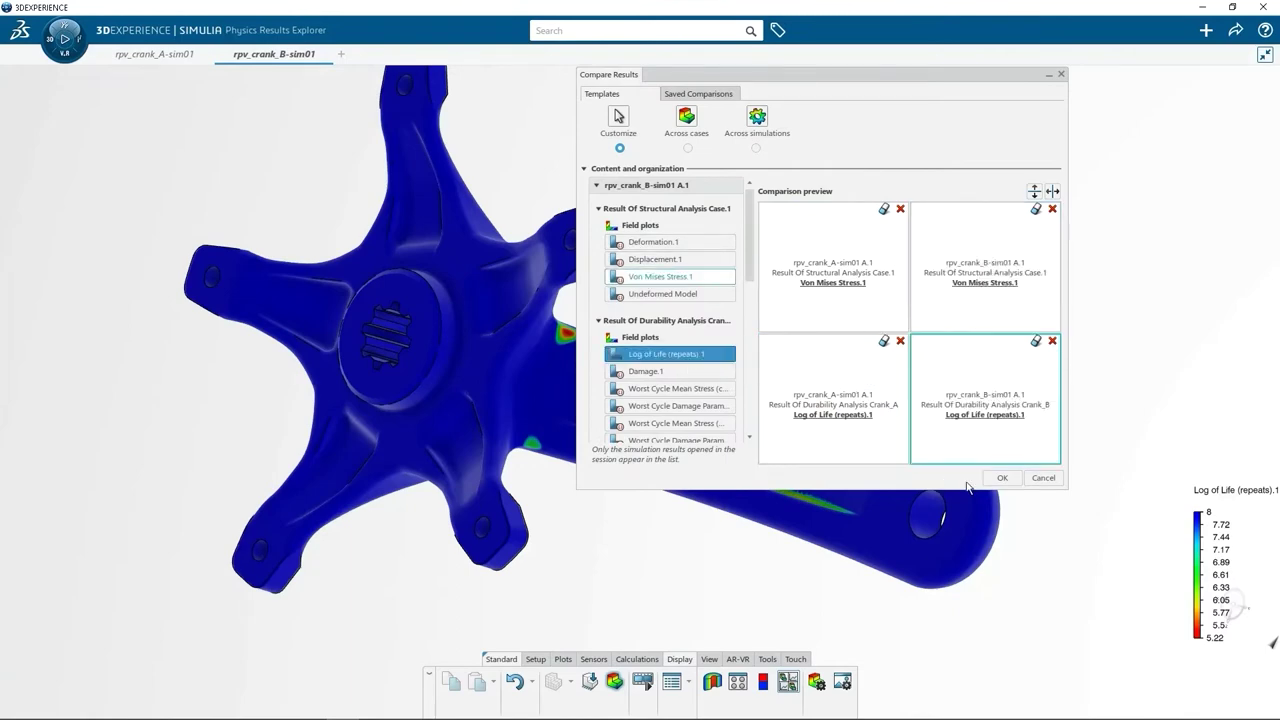
{"action": "left_click", "coordinate": [1001, 478]}
{"action": "left_click", "coordinate": [720, 277]}
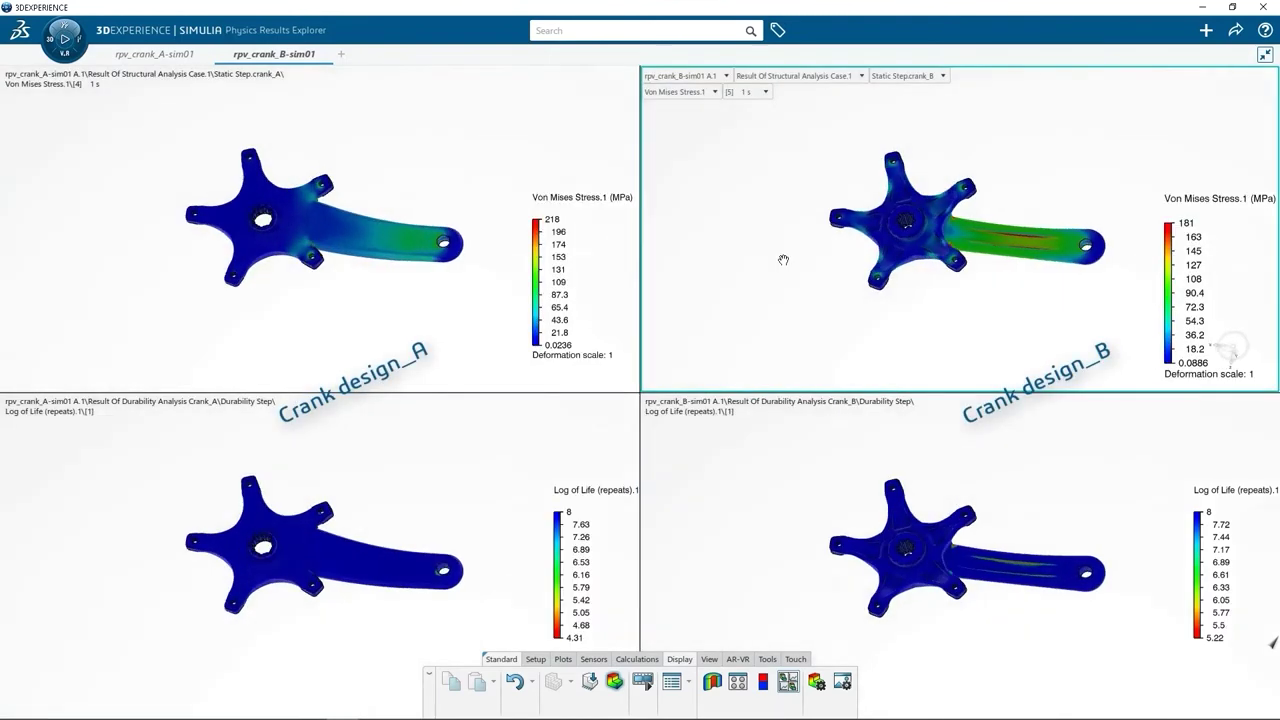
{"action": "middle_click_drag", "start_coordinate": [783, 260], "coordinate": [666, 334]}
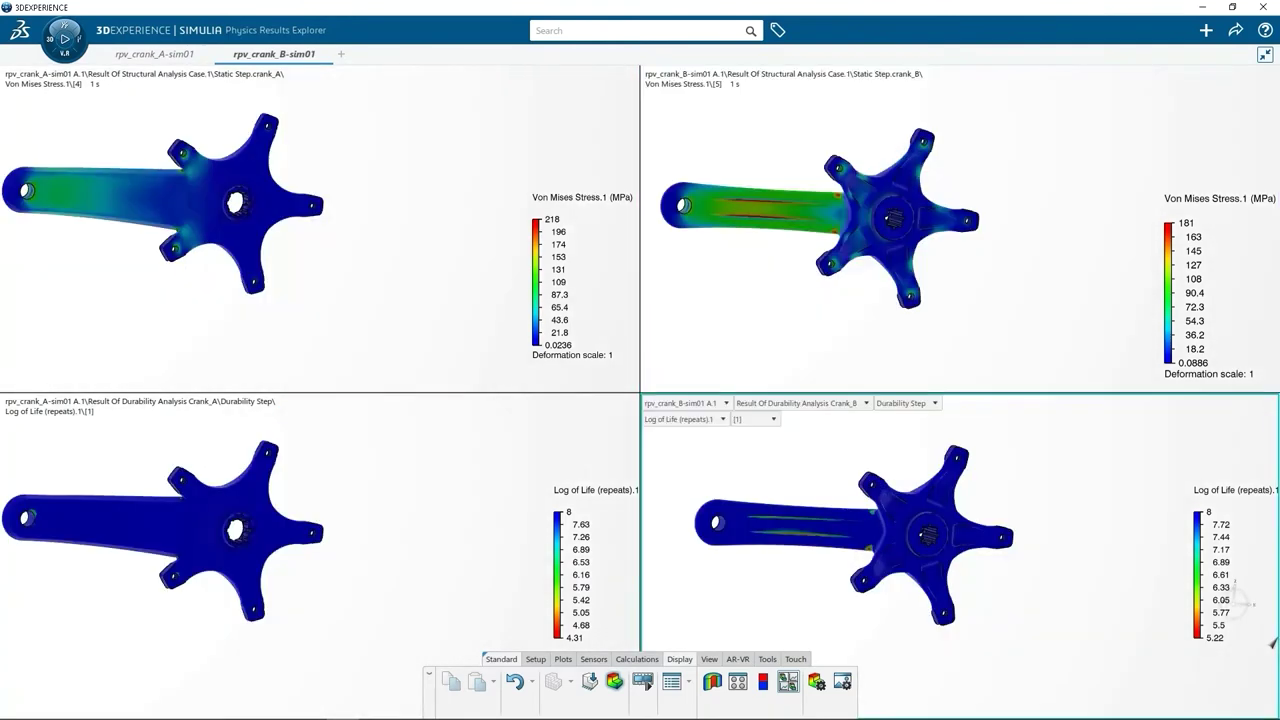
Edit the comparison to remove both Von Mises Stress panes, keeping the two Log of Life plots side by side.
{"action": "left_click_drag", "start_coordinate": [1273, 97], "coordinate": [1086, 97]}
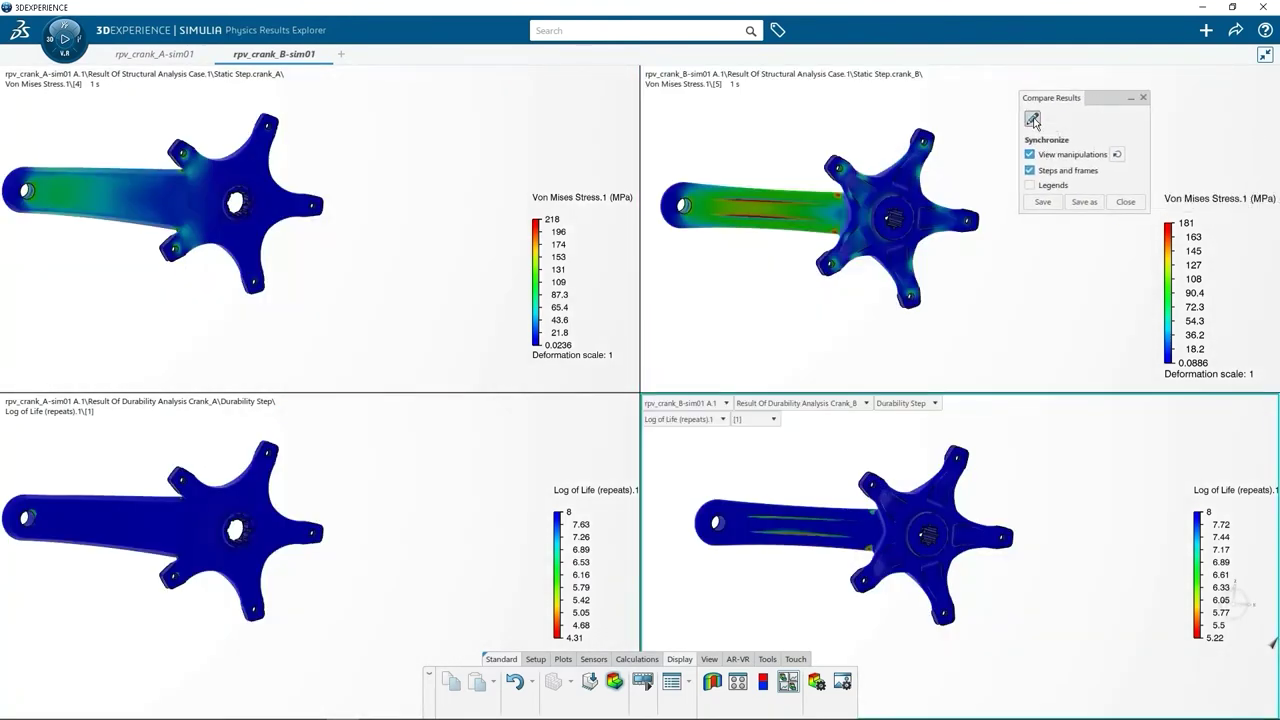
{"action": "left_click", "coordinate": [1033, 119]}
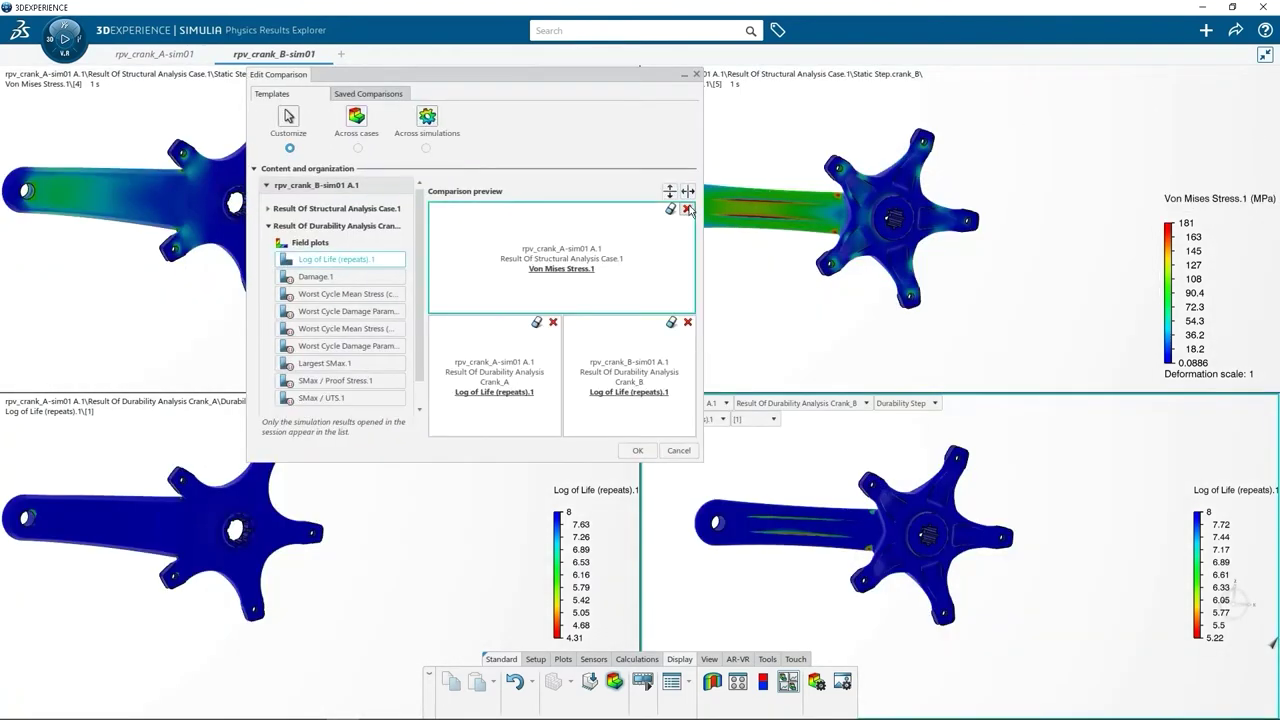
{"action": "left_click", "coordinate": [688, 209]}
{"action": "left_click", "coordinate": [637, 450]}
{"action": "middle_click_drag", "start_coordinate": [760, 469], "coordinate": [680, 398]}
{"action": "middle_click_drag", "start_coordinate": [546, 394], "coordinate": [894, 371]}
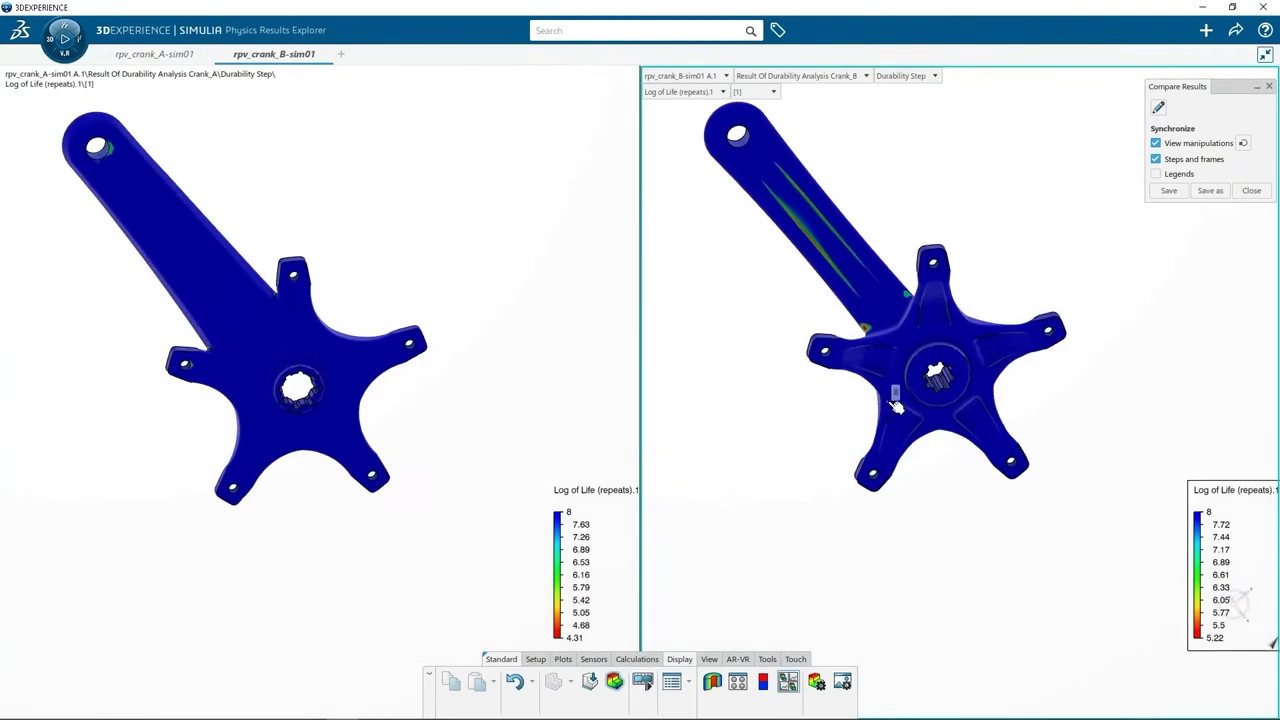
Turn off synchronized view manipulations and orient the crank_A and crank_B Log of Life plots independently.
{"action": "left_click", "coordinate": [1156, 143]}
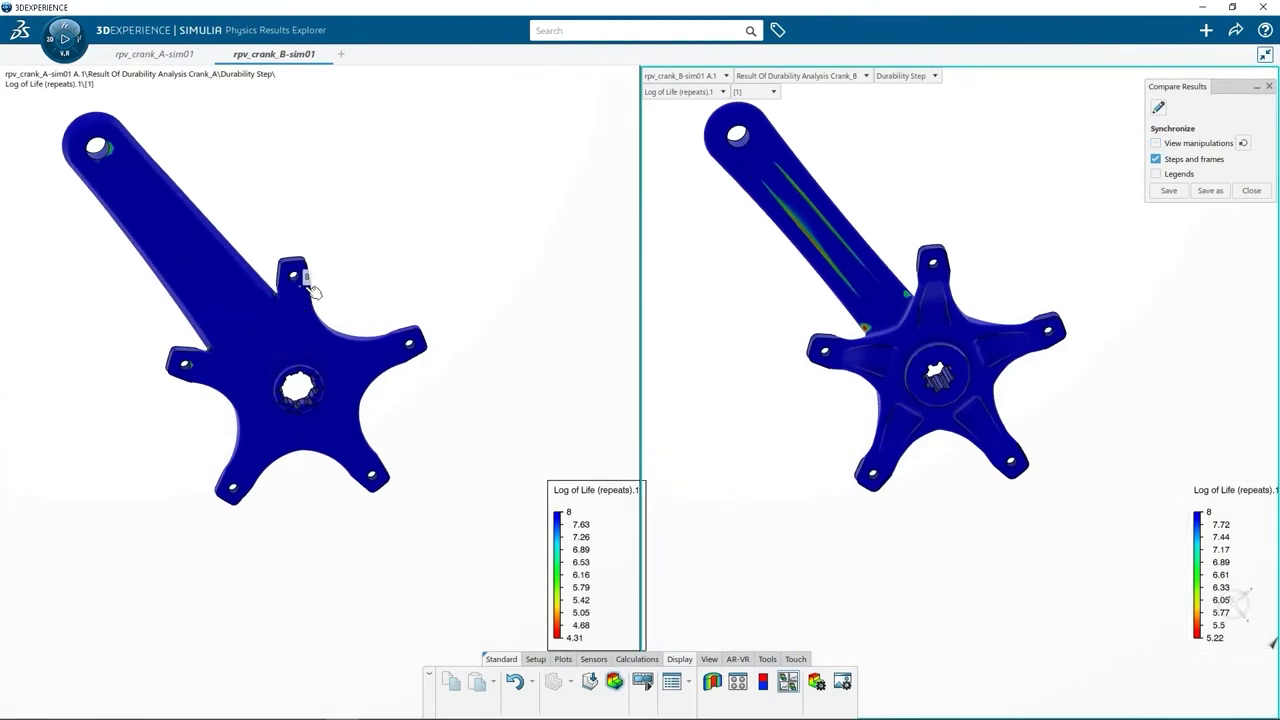
{"action": "middle_click_drag", "start_coordinate": [314, 286], "coordinate": [543, 360]}
{"action": "left_click", "coordinate": [1015, 229]}
{"action": "middle_click_drag", "start_coordinate": [1015, 229], "coordinate": [918, 392]}
{"action": "scroll", "coordinate": [832, 390], "scroll_direction": "up", "scroll_amount": 3}
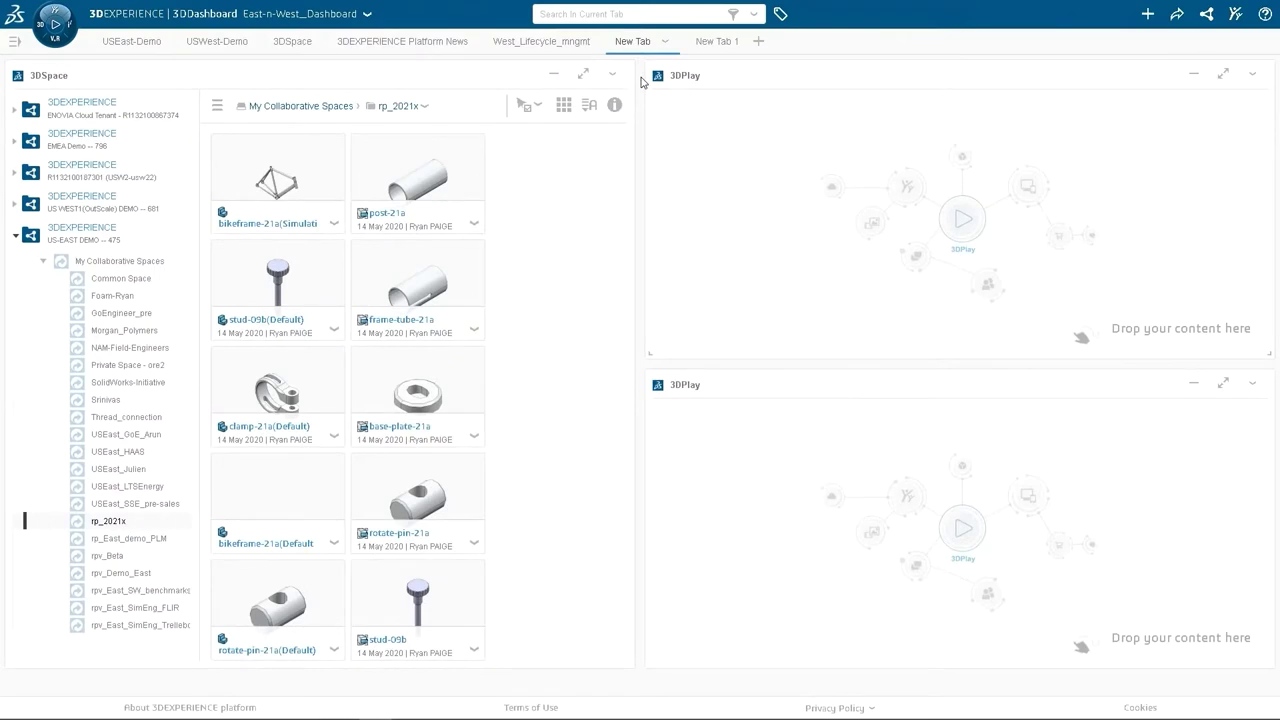
Search the dashboard content for "crank" and filter the results to the Simulation type.
{"action": "left_click", "coordinate": [620, 14]}
{"action": "type", "text": "crank"}
{"action": "left_click", "coordinate": [574, 46]}
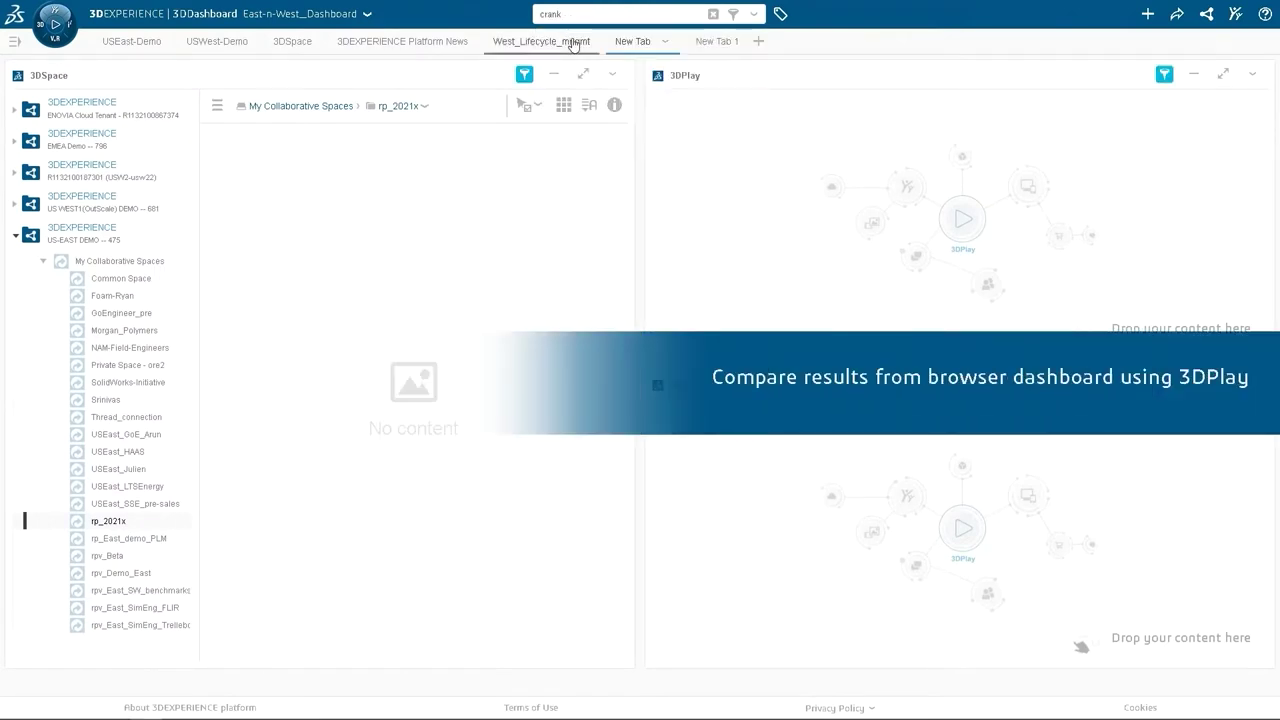
{"action": "left_click", "coordinate": [780, 14]}
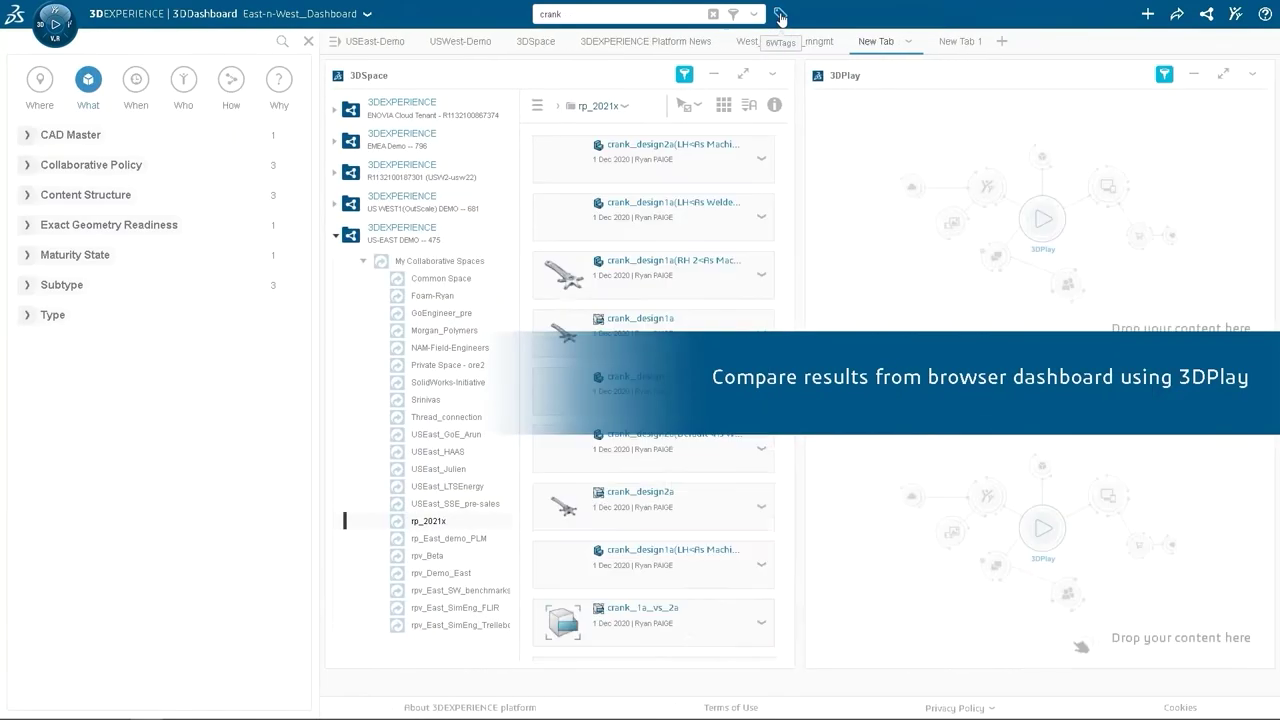
{"action": "left_click", "coordinate": [33, 316]}
{"action": "left_click", "coordinate": [181, 350]}
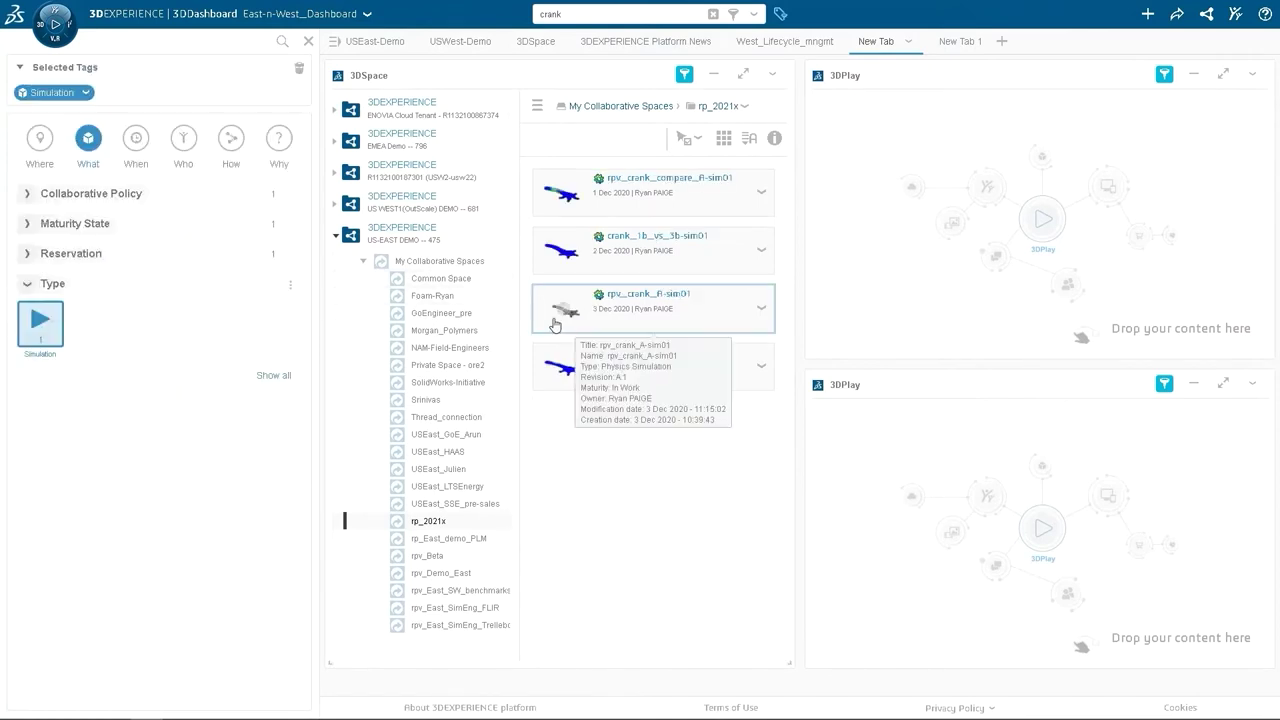
Load rpv_crank_A-sim01 into the upper 3DPlay widget and rpv_crank_B-sim01 into the lower one, and close the tag filter.
{"action": "left_click_drag", "start_coordinate": [556, 320], "coordinate": [940, 252]}
{"action": "left_click_drag", "start_coordinate": [560, 365], "coordinate": [902, 492]}
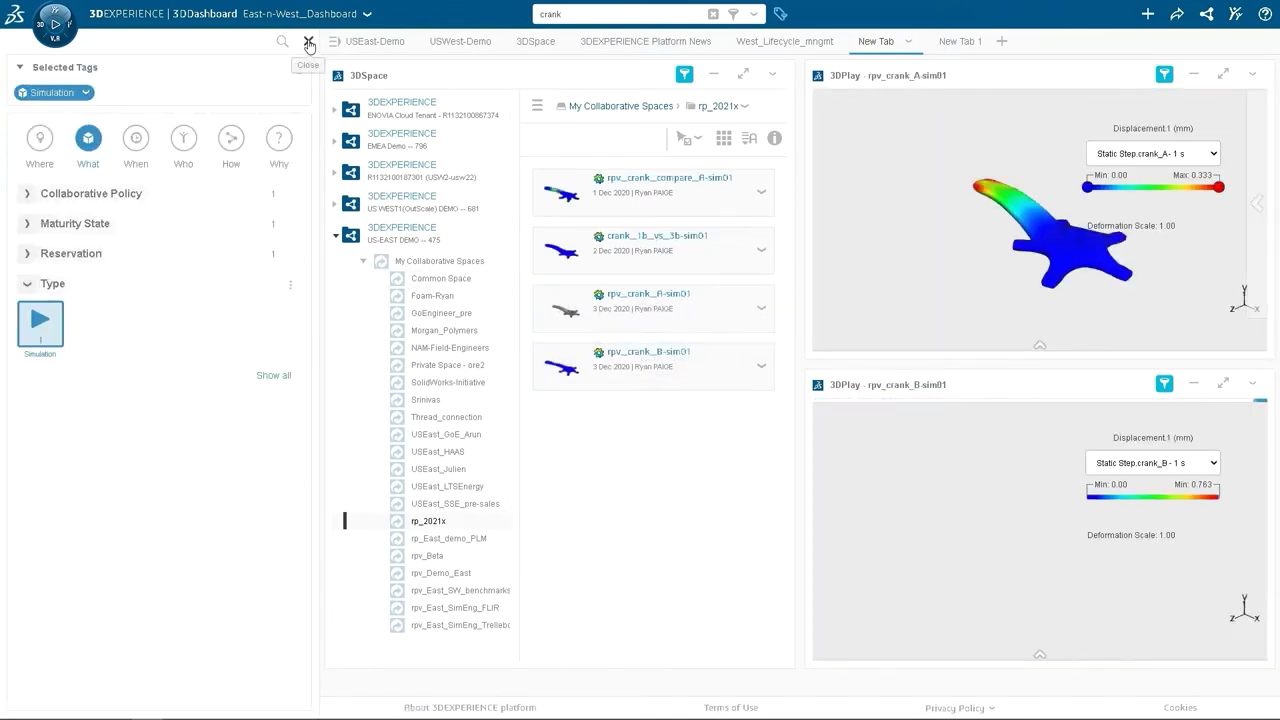
{"action": "left_click", "coordinate": [308, 41]}
Maximize the crank_A 3DPlay widget and display the Von Mises Stress.1 plot of Structural Analysis Case.1.
{"action": "left_click", "coordinate": [1226, 76]}
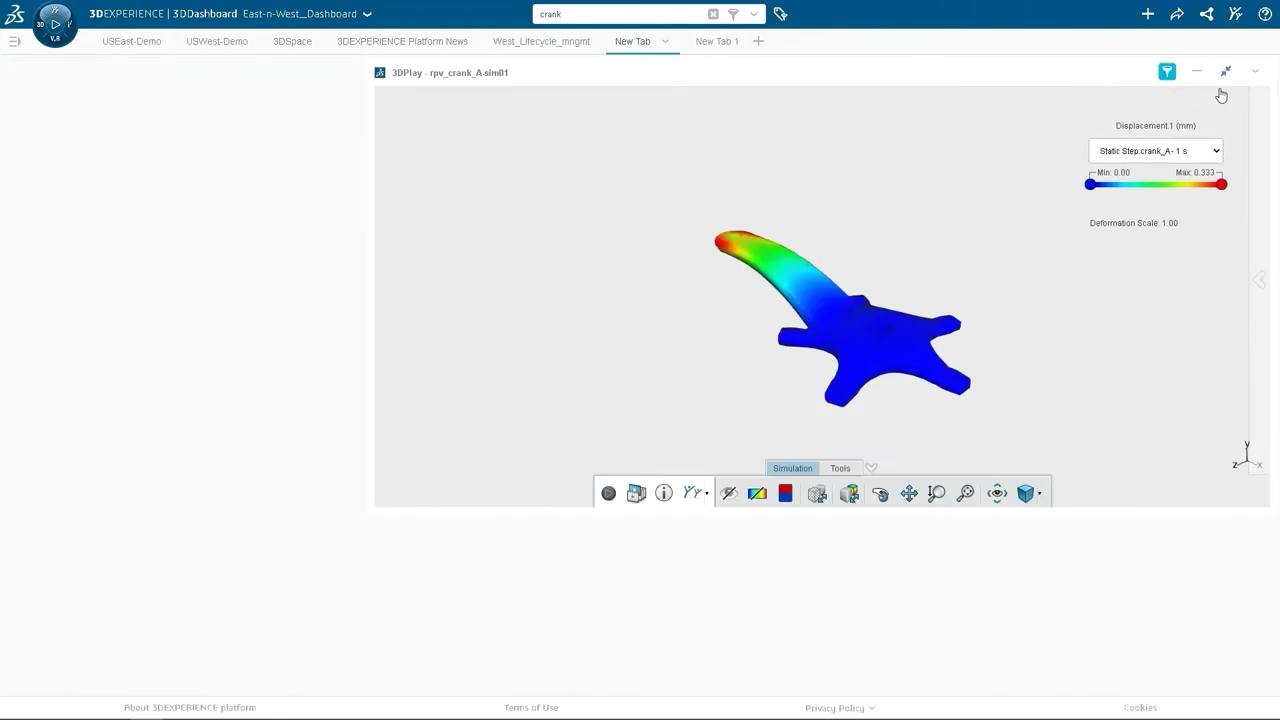
{"action": "left_click_drag", "start_coordinate": [1037, 463], "coordinate": [786, 514]}
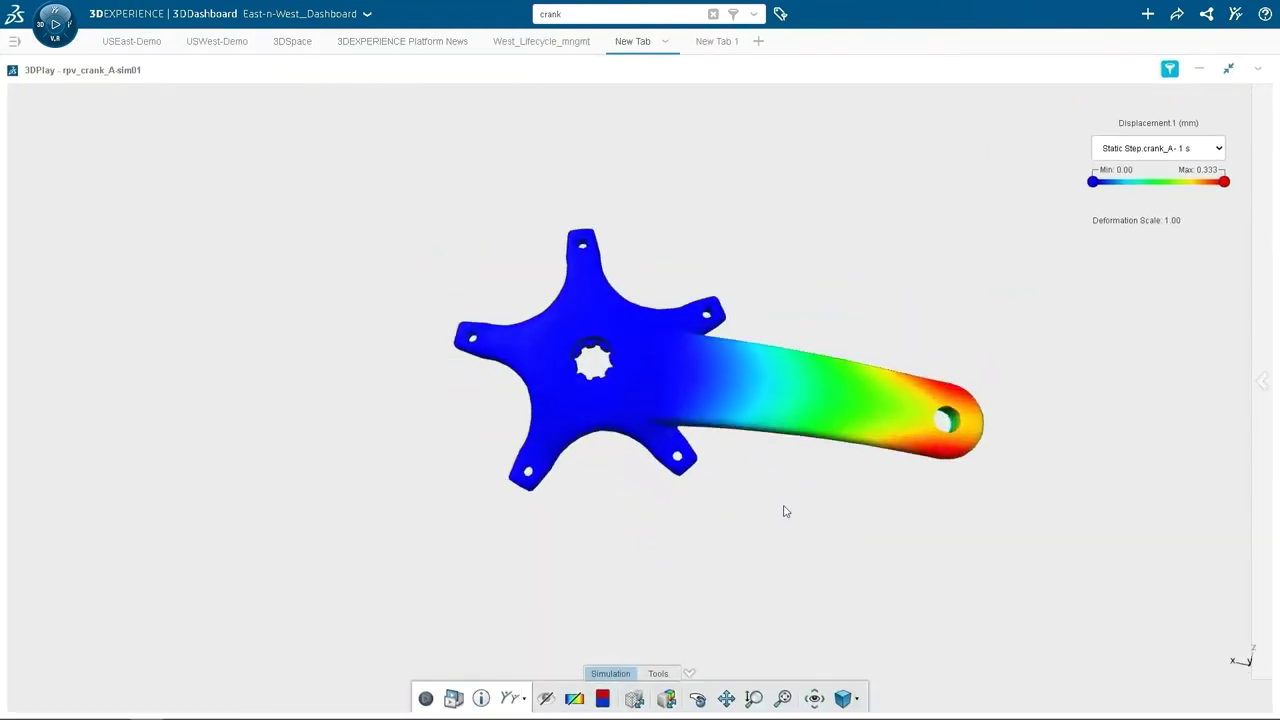
{"action": "scroll", "coordinate": [784, 511], "scroll_direction": "up", "scroll_amount": 2}
{"action": "left_click", "coordinate": [455, 699]}
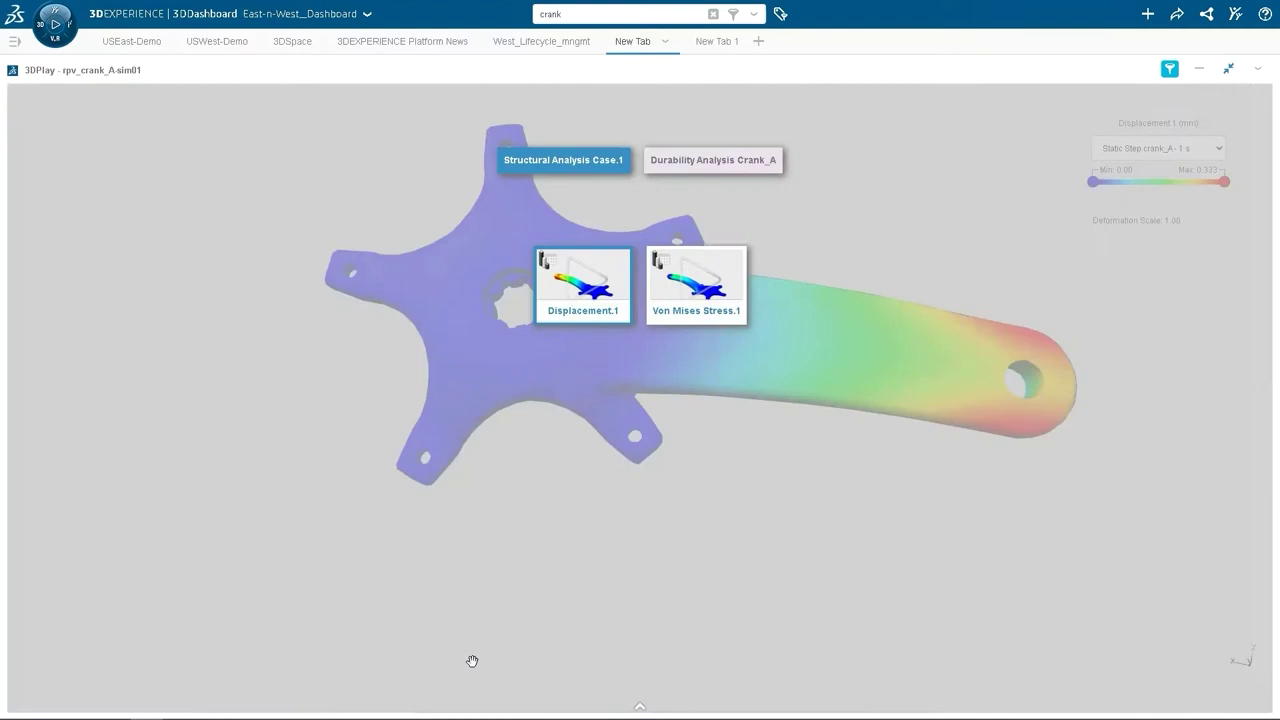
{"action": "left_click", "coordinate": [711, 310]}
{"action": "mouse_move", "coordinate": [677, 491]}
{"action": "left_mouse_down"}
{"action": "mouse_move", "coordinate": [626, 409]}
{"action": "mouse_move", "coordinate": [511, 391]}
{"action": "mouse_move", "coordinate": [631, 374]}
{"action": "mouse_move", "coordinate": [666, 478]}
{"action": "left_mouse_up"}
Display the Log of Life (repeats).1 plot of Durability Analysis Crank_A and examine the low-life region where the arm meets the spider.
{"action": "left_click", "coordinate": [457, 700]}
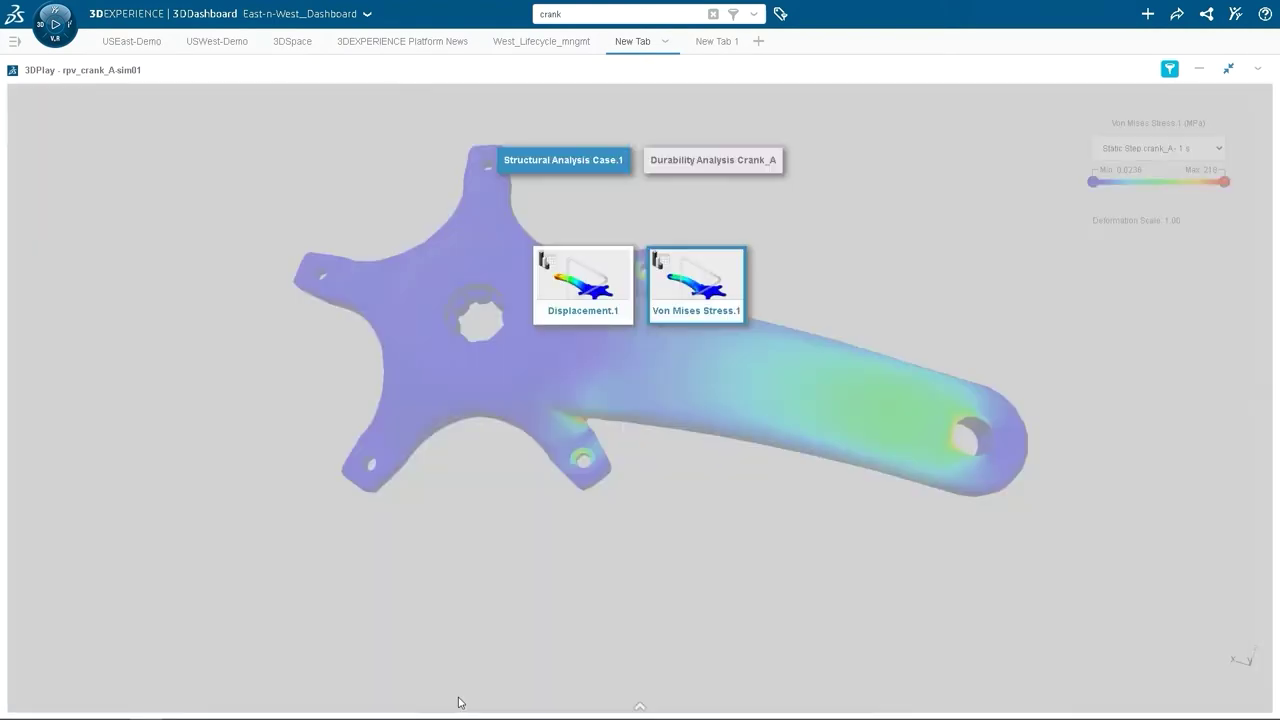
{"action": "left_click", "coordinate": [723, 166]}
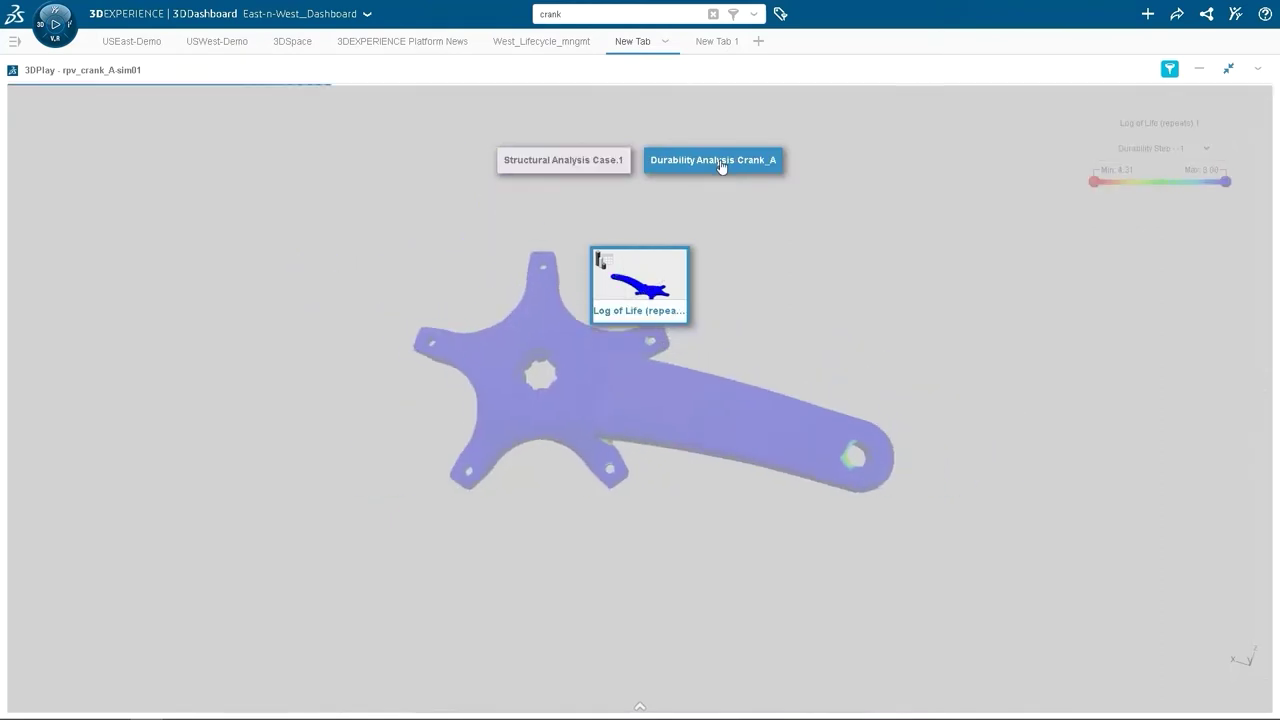
{"action": "left_click", "coordinate": [645, 299]}
{"action": "scroll", "coordinate": [670, 511], "scroll_direction": "up", "scroll_amount": 2}
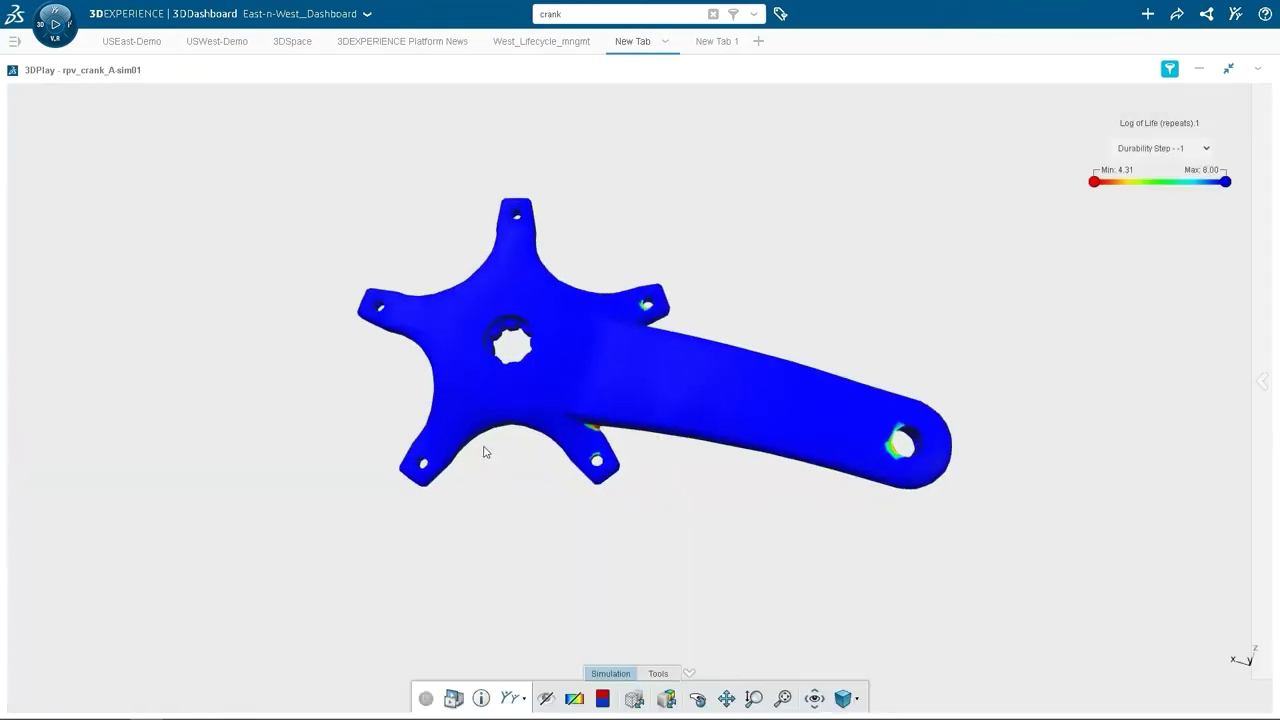
{"action": "scroll", "coordinate": [530, 445], "scroll_direction": "up", "scroll_amount": 2}
{"action": "left_click_drag", "start_coordinate": [577, 523], "coordinate": [450, 497]}
{"action": "scroll", "coordinate": [566, 506], "scroll_direction": "up", "scroll_amount": 4}
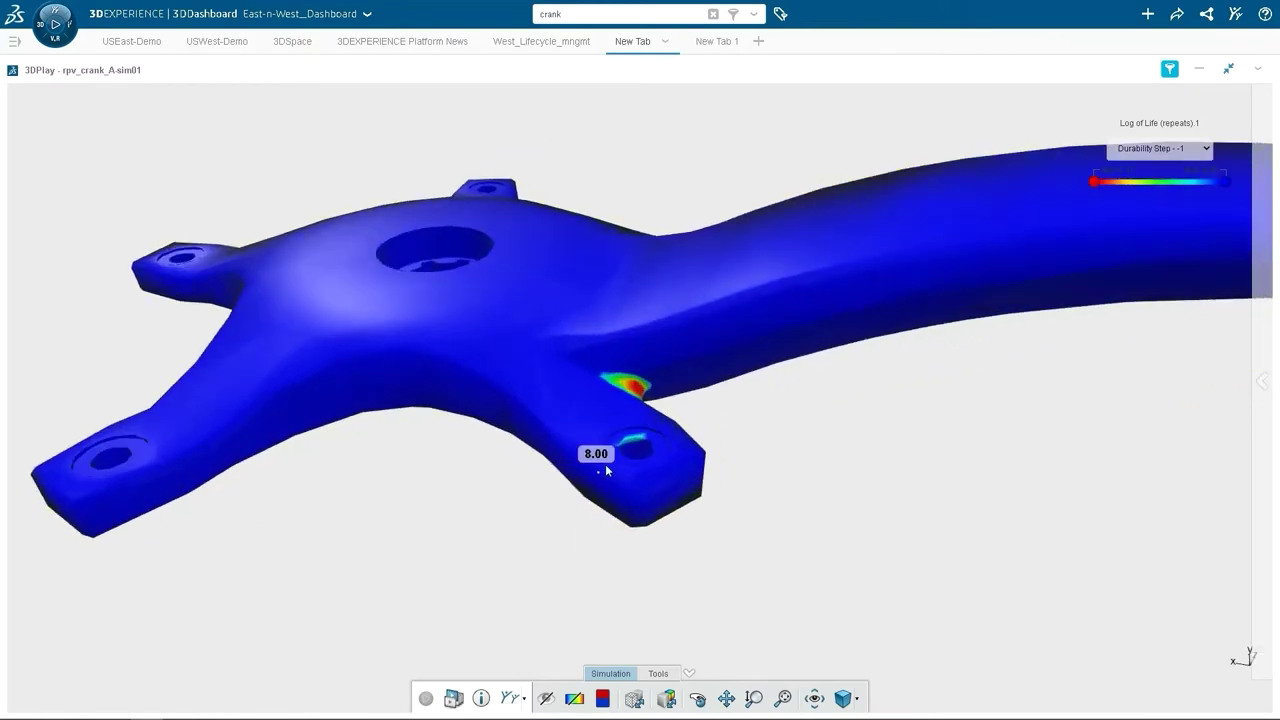
{"action": "left_click_drag", "start_coordinate": [605, 464], "coordinate": [858, 458]}
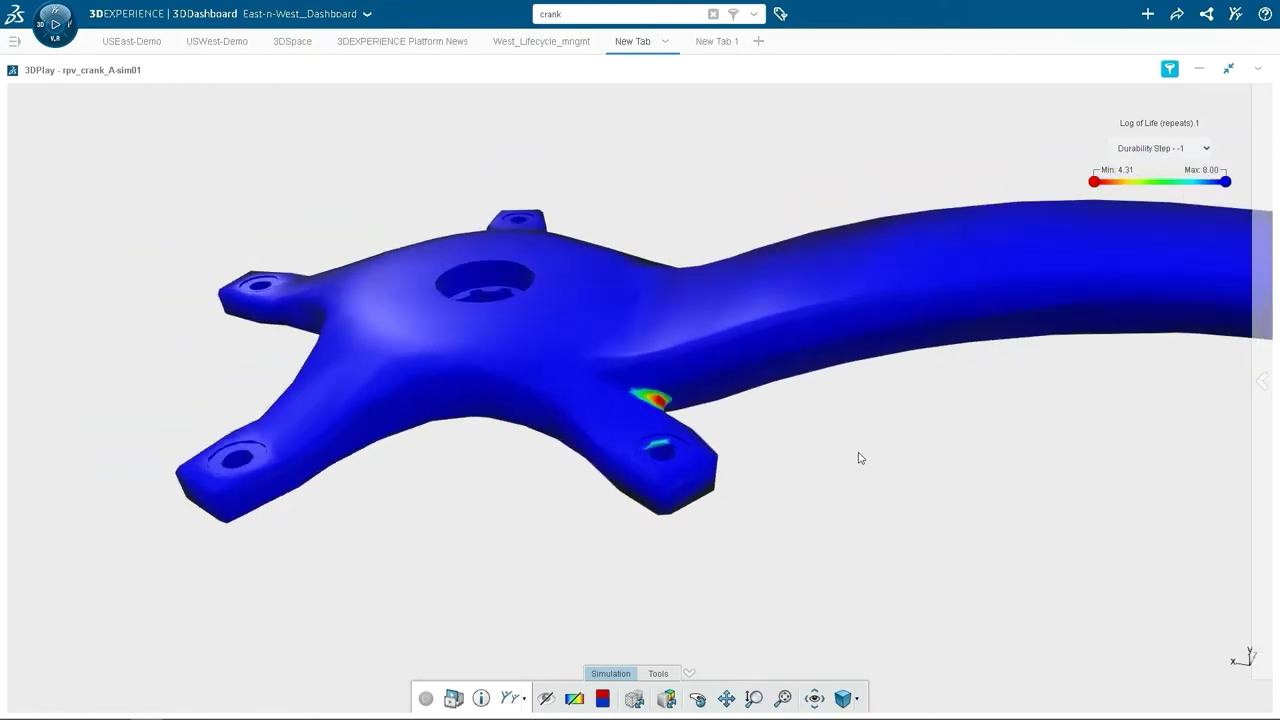
Show the minimum and maximum markers on the Log of Life plot and read the value at the minimum marker.
{"action": "left_click", "coordinate": [603, 698]}
{"action": "left_click_drag", "start_coordinate": [737, 569], "coordinate": [614, 410]}
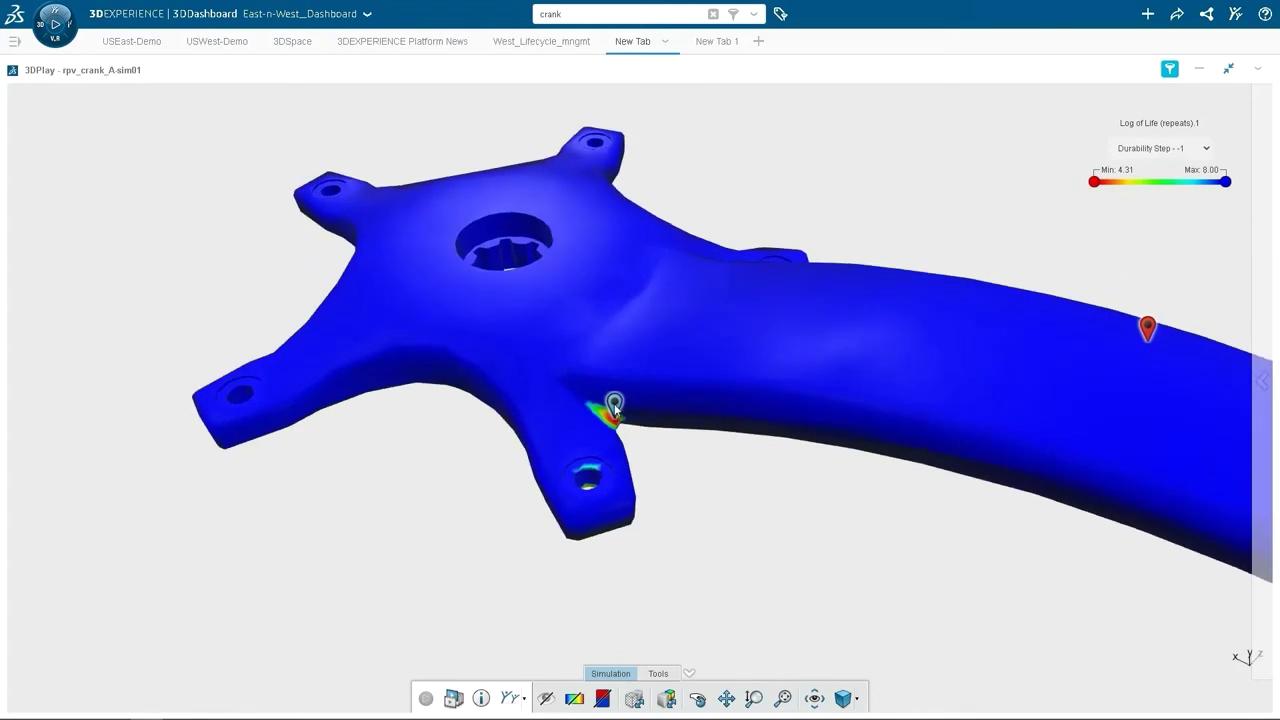
{"action": "mouse_move", "coordinate": [614, 410]}
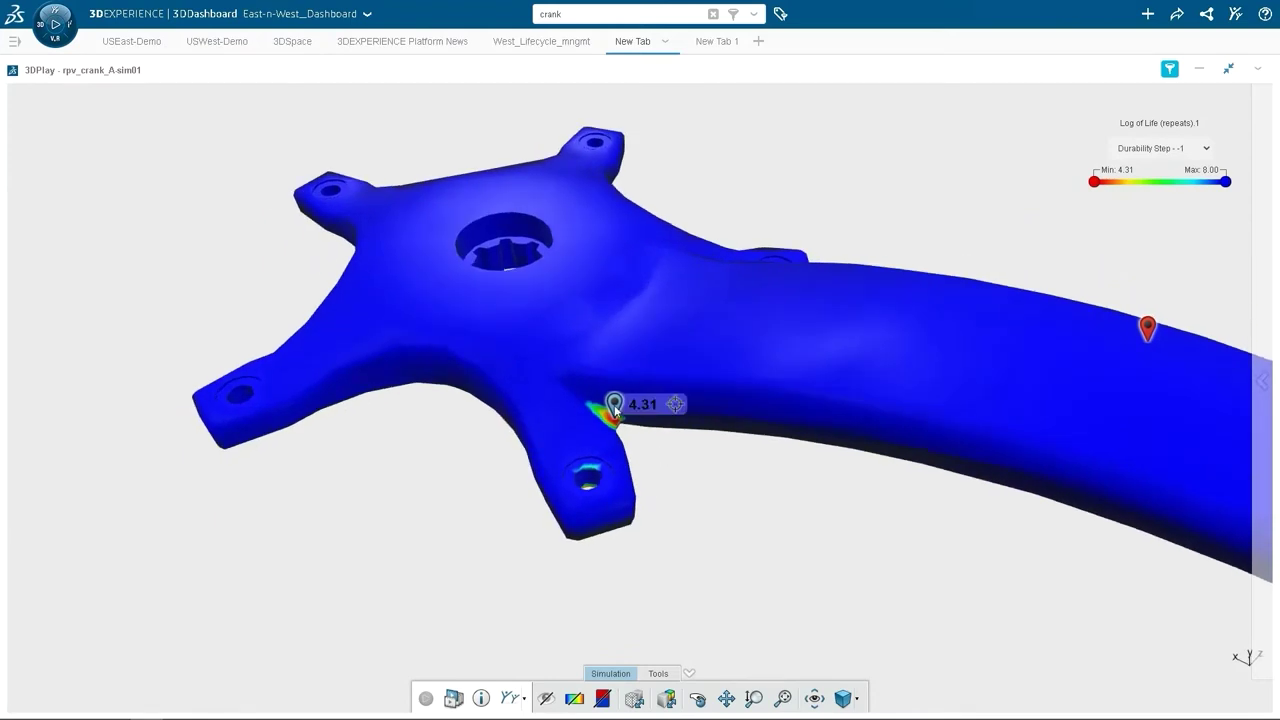